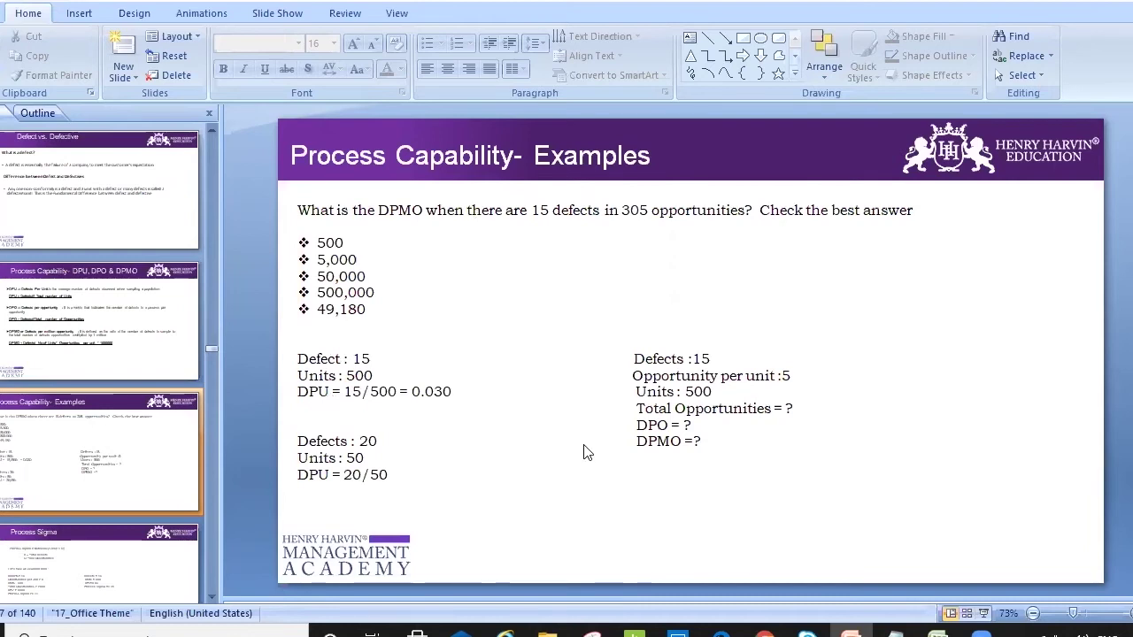
- Switch to the Excel workbook and bring up the Question 1 data on the DPMO Calculation sheet
{"action": "left_click", "coordinate": [939, 634]}
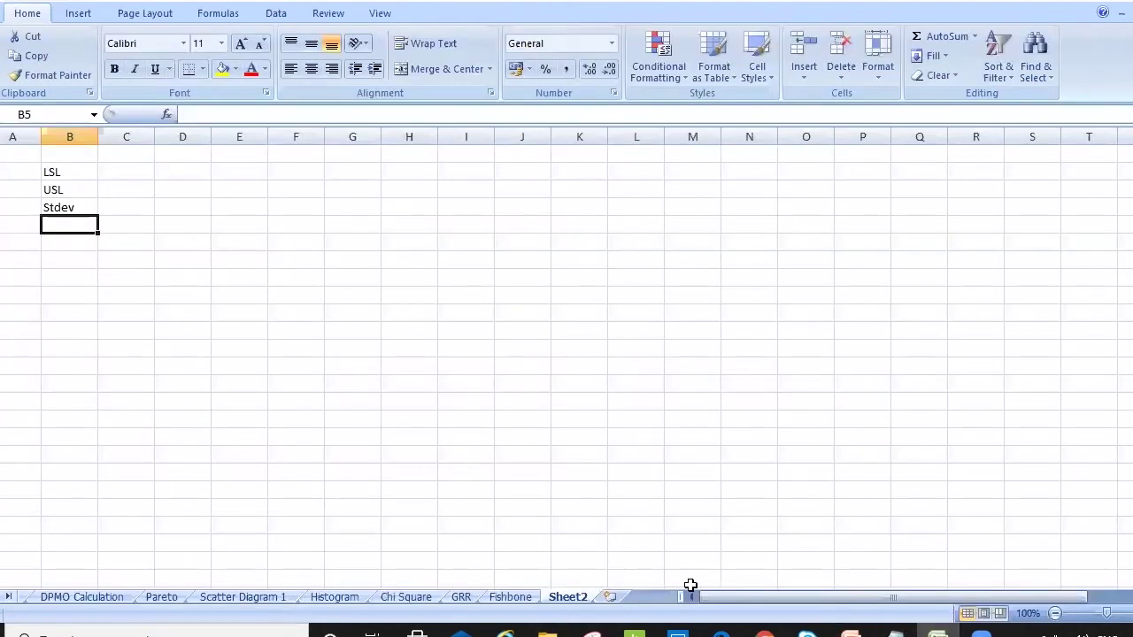
{"action": "left_click", "coordinate": [265, 598]}
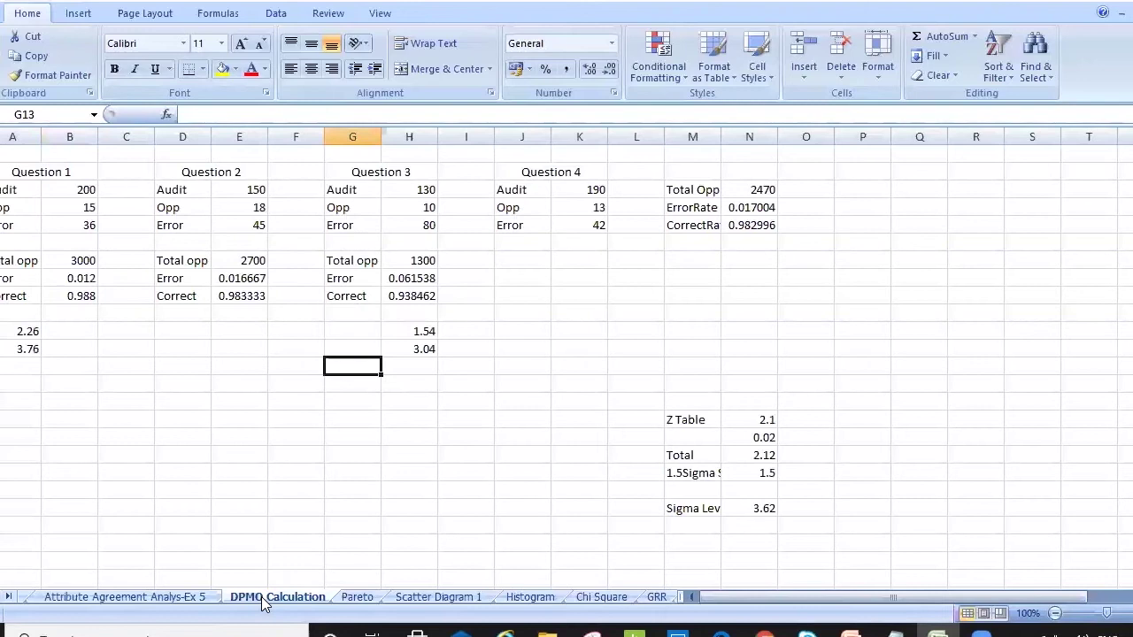
{"action": "left_click", "coordinate": [200, 505]}
{"action": "key", "text": "Up"}
{"action": "key", "text": "Up"}
{"action": "key", "text": "Up"}
{"action": "key", "text": "Up"}
{"action": "key", "text": "Up"}
{"action": "key", "text": "Up"}
{"action": "key", "text": "Up"}
{"action": "key", "text": "Up"}
{"action": "key", "text": "Up"}
{"action": "key", "text": "Up"}
{"action": "key", "text": "Up"}
{"action": "key", "text": "Up"}
{"action": "key", "text": "Up"}
{"action": "key", "text": "Up"}
{"action": "key", "text": "Up"}
{"action": "key", "text": "Up"}
{"action": "key", "text": "Up"}
{"action": "key", "text": "Up"}
{"action": "key", "text": "Up"}
{"action": "key", "text": "Up"}
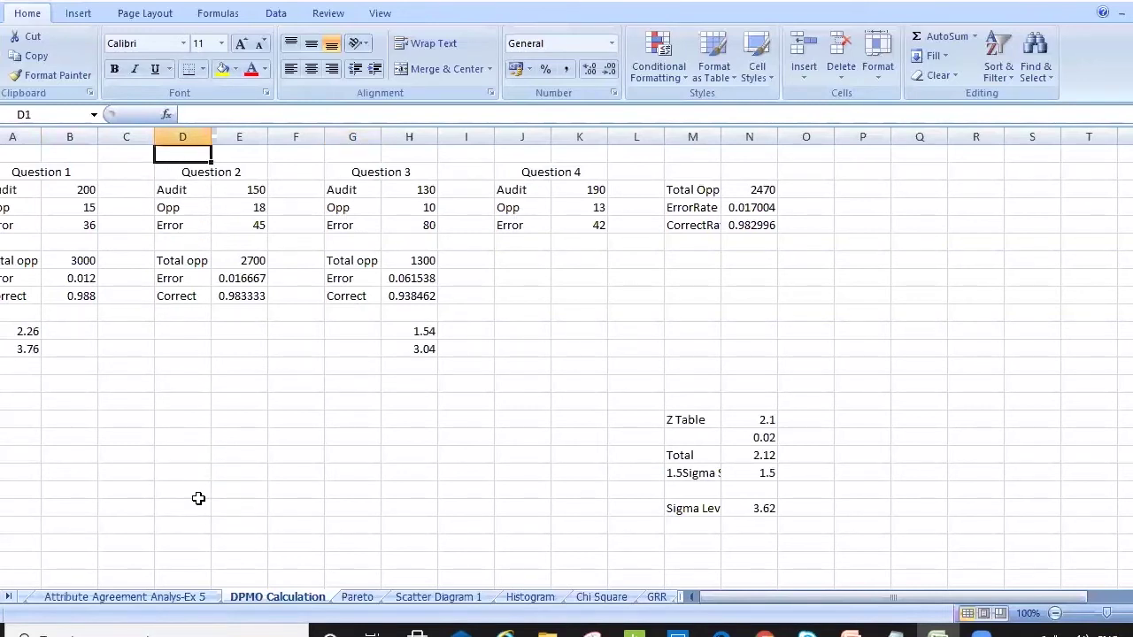
{"action": "key", "text": "Left"}
{"action": "key", "text": "Left"}
{"action": "key", "text": "Left"}
{"action": "key", "text": "Down"}
{"action": "key", "text": "Down"}
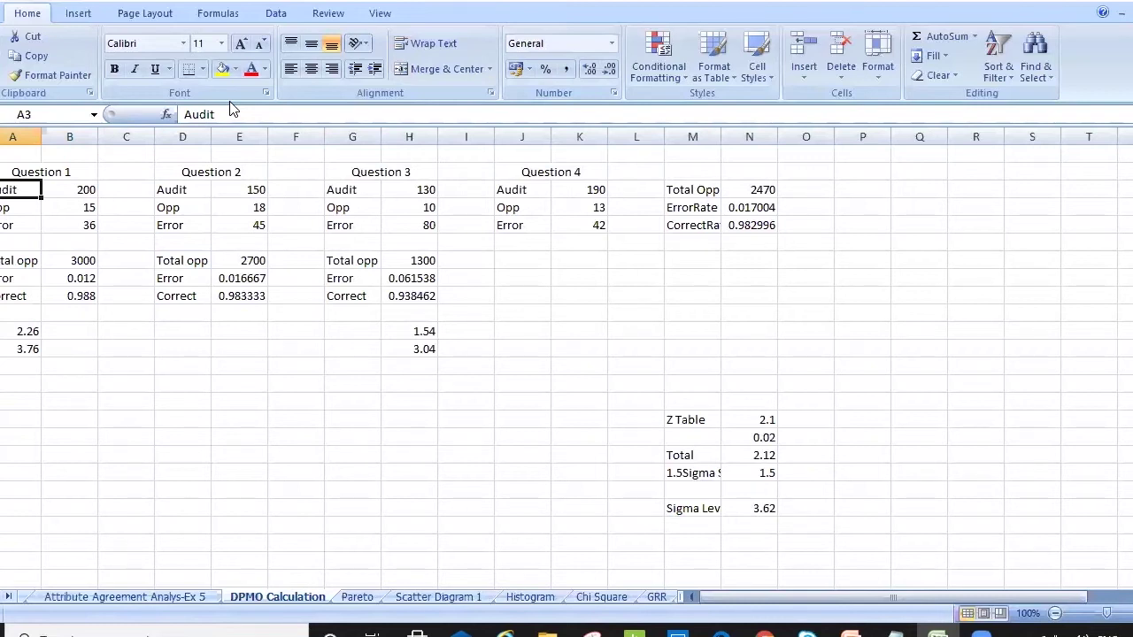
{"action": "left_click", "coordinate": [69, 225]}
{"action": "left_click", "coordinate": [23, 388]}
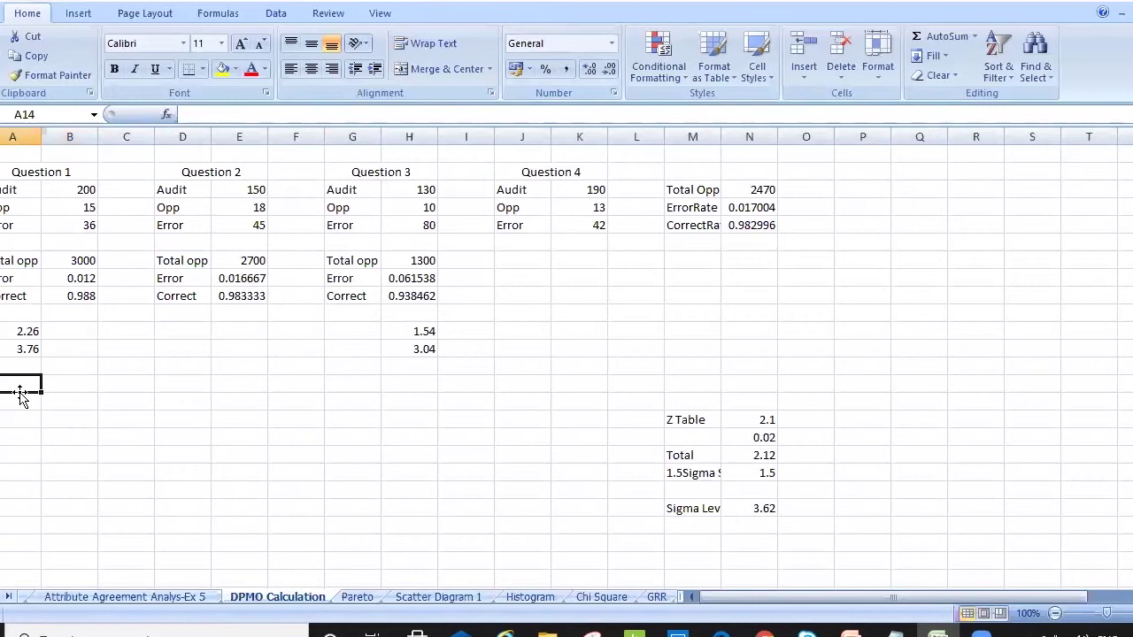
{"action": "left_click", "coordinate": [21, 398]}
{"action": "type", "text": "DPU"}
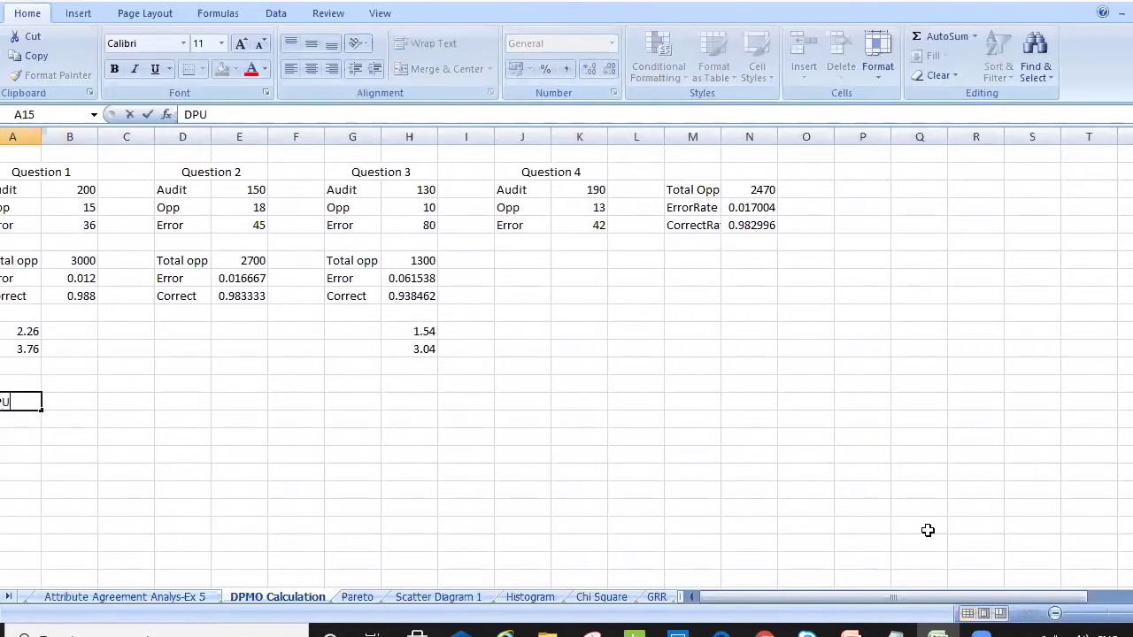
{"action": "key", "text": "Tab"}
{"action": "type", "text": "="}
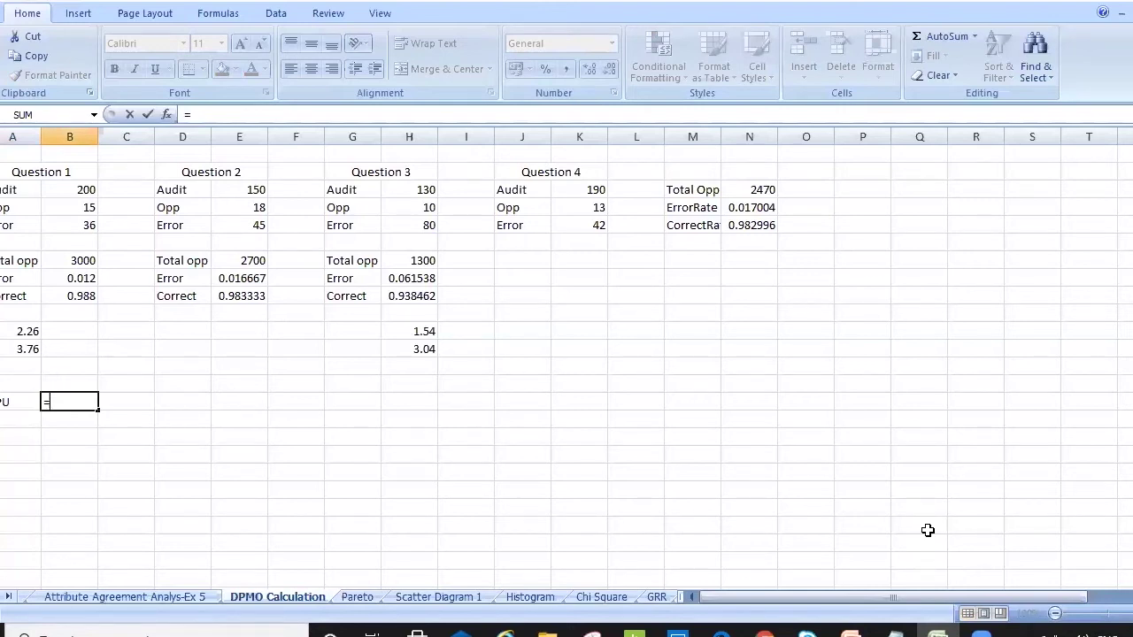
{"action": "key", "text": "Up"}
{"action": "key", "text": "Up"}
{"action": "key", "text": "Up"}
{"action": "key", "text": "Up"}
{"action": "key", "text": "Up"}
{"action": "key", "text": "Up"}
{"action": "key", "text": "Up"}
{"action": "key", "text": "Up"}
{"action": "key", "text": "Up"}
{"action": "key", "text": "Up"}
{"action": "key", "text": "Escape"}
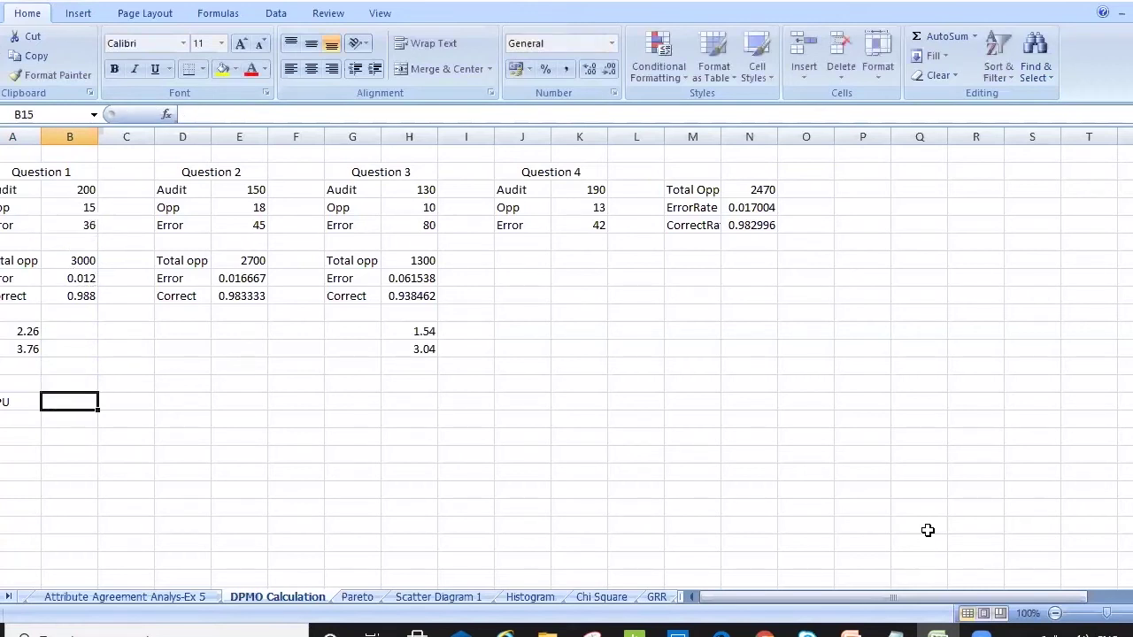
{"action": "key", "text": "Left"}
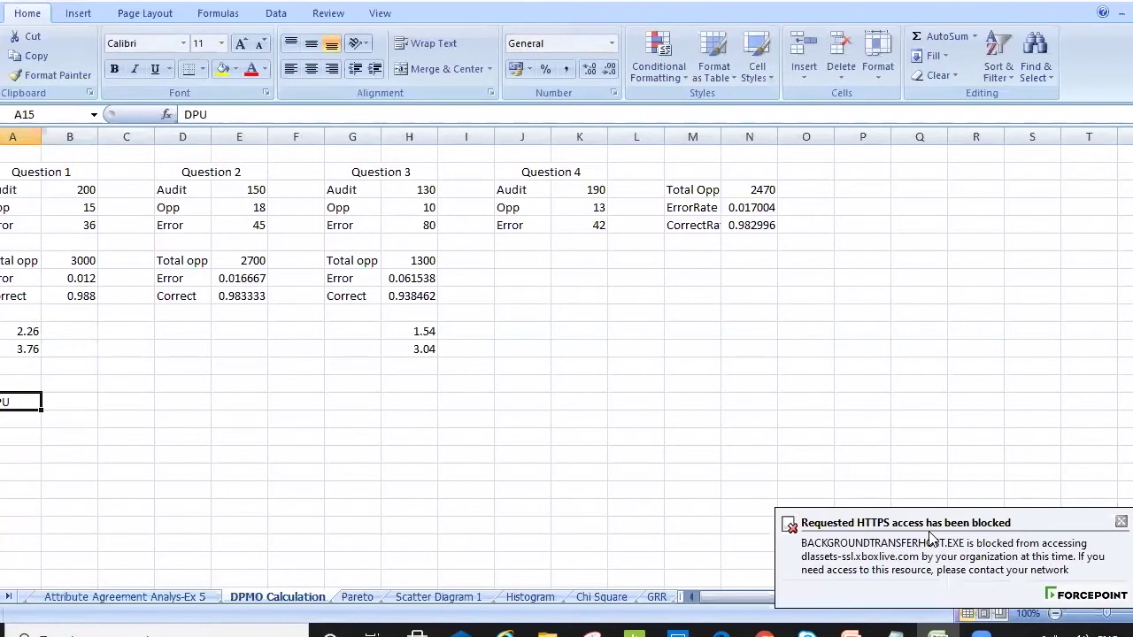
{"action": "key", "text": "Delete"}
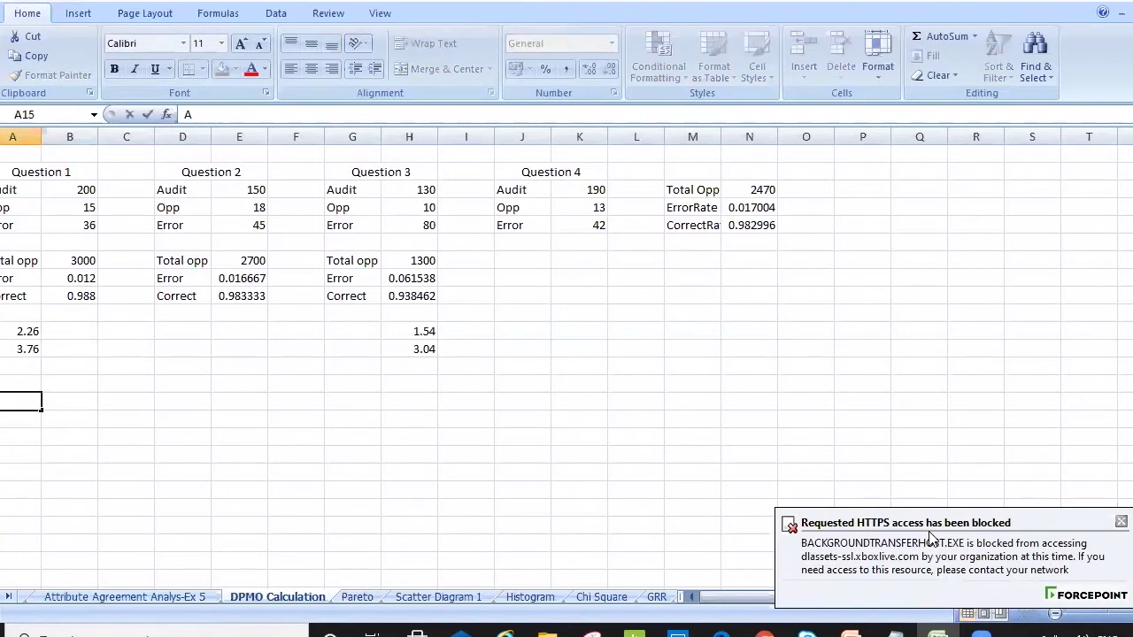
- Enter the label Audit in A15 with the value 300 in B15
{"action": "type", "text": "Audit"}
{"action": "key", "text": "Return"}
{"action": "key", "text": "Up"}
{"action": "key", "text": "Right"}
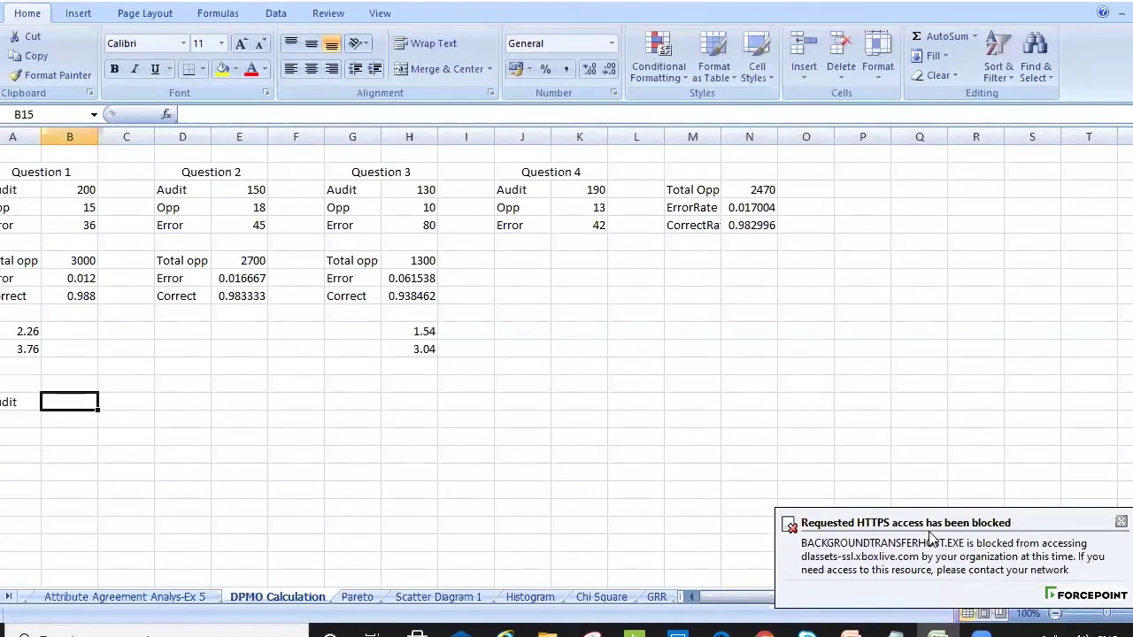
{"action": "type", "text": "300"}
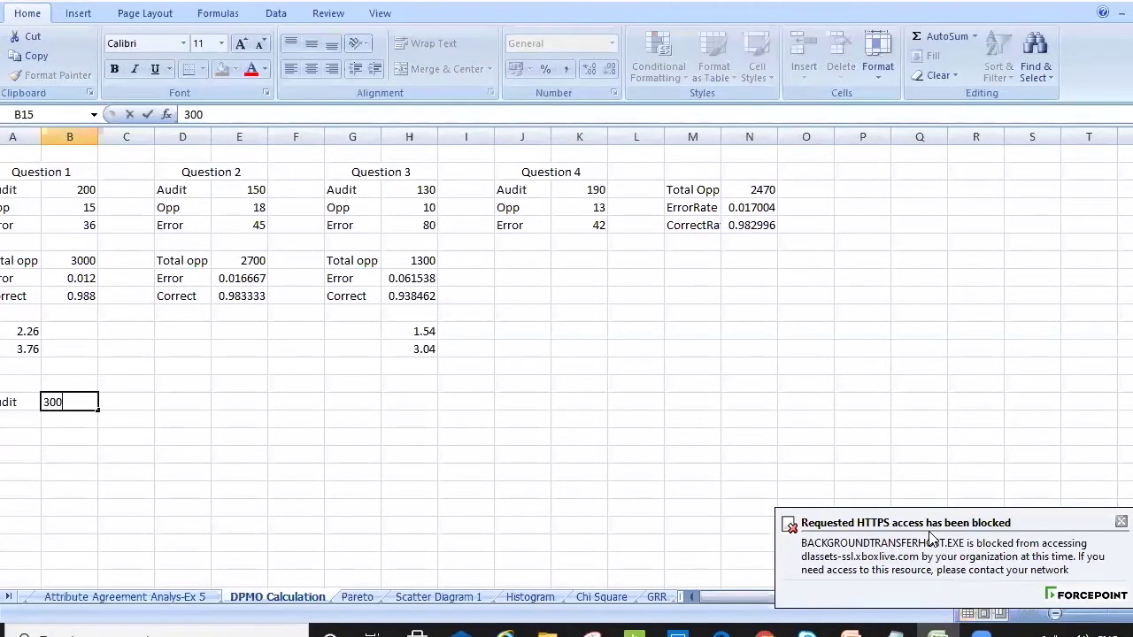
{"action": "key", "text": "Return"}
{"action": "key", "text": "Left"}
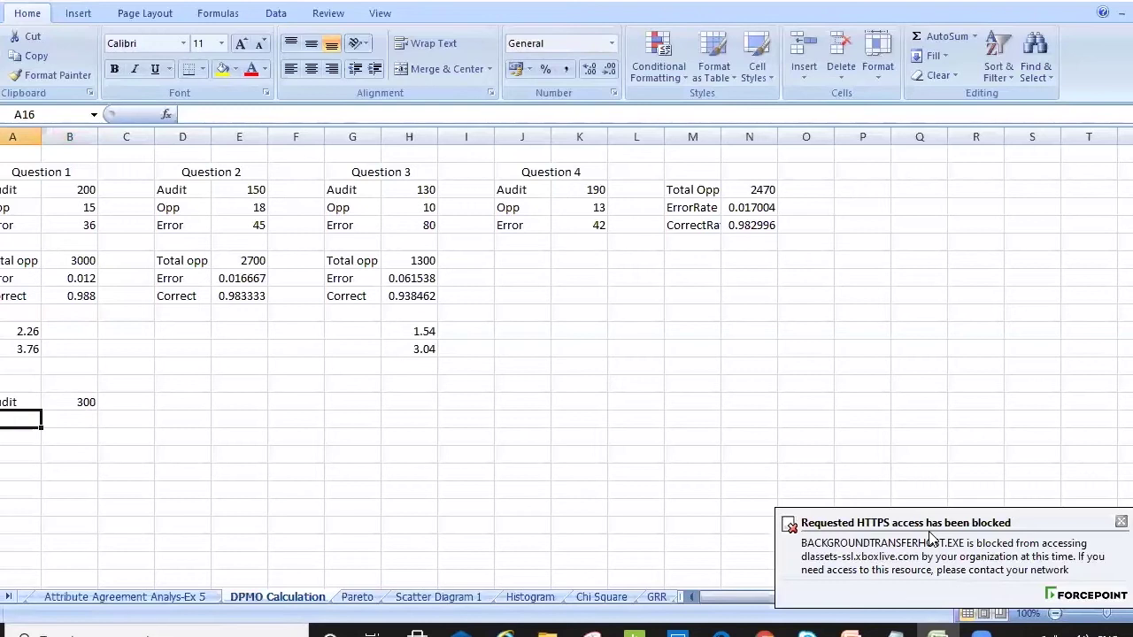
- Fill A16:B17 with a Total Opp row of 500 and an Errors row of 15
{"action": "type", "text": "Total Opp"}
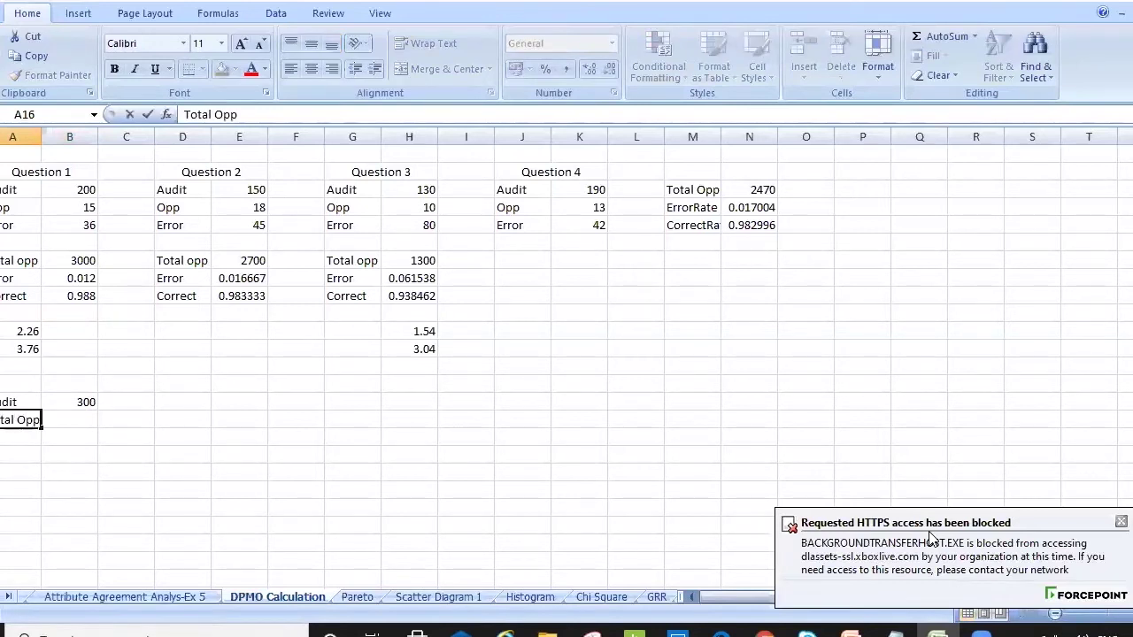
{"action": "key", "text": "Tab"}
{"action": "type", "text": "500"}
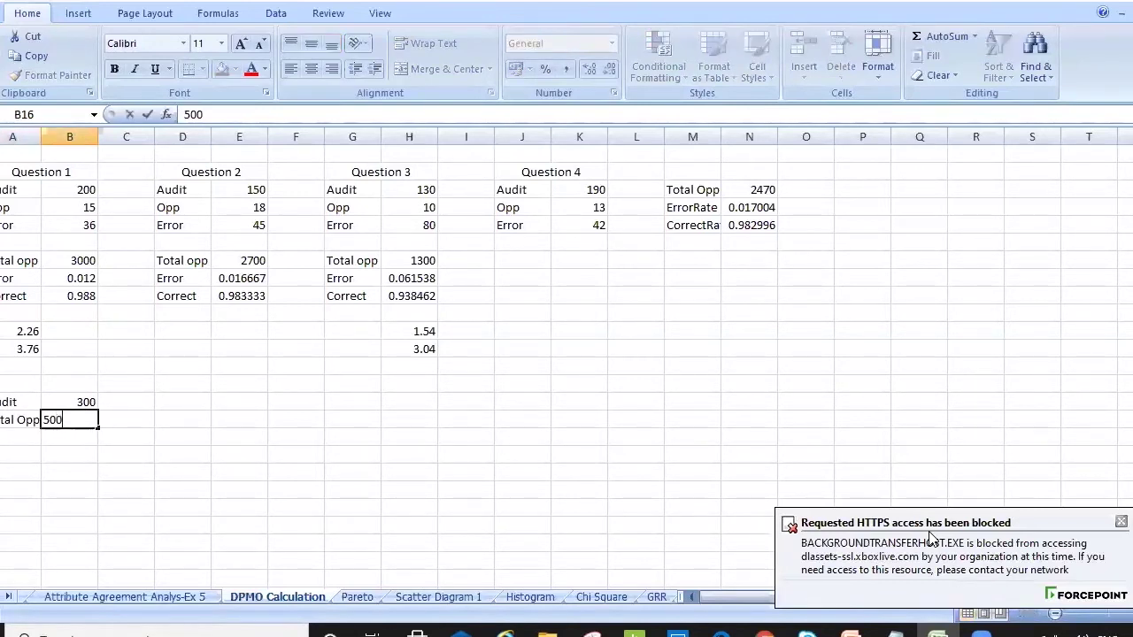
{"action": "key", "text": "Return"}
{"action": "type", "text": "Erro"}
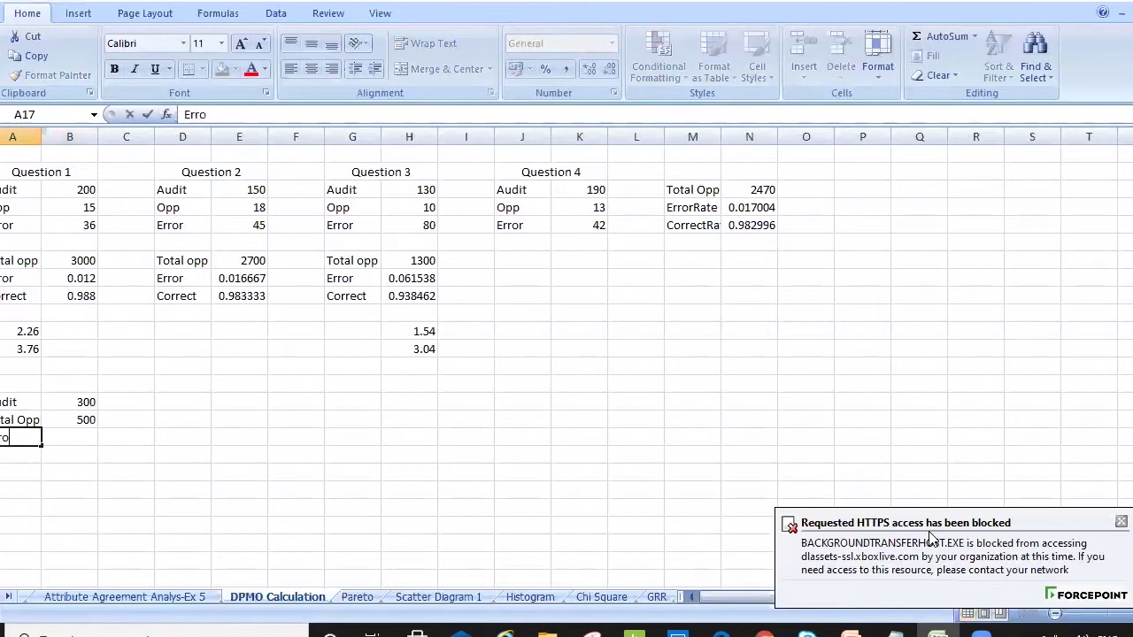
{"action": "type", "text": "rs"}
{"action": "key", "text": "Tab"}
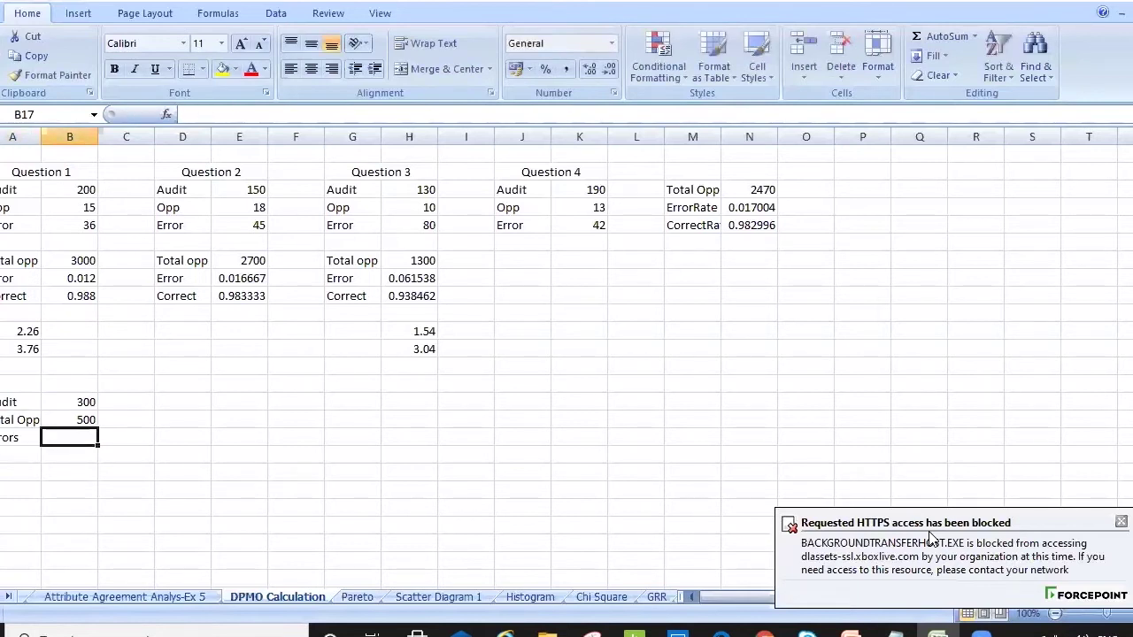
{"action": "type", "text": "15"}
{"action": "key", "text": "Return"}
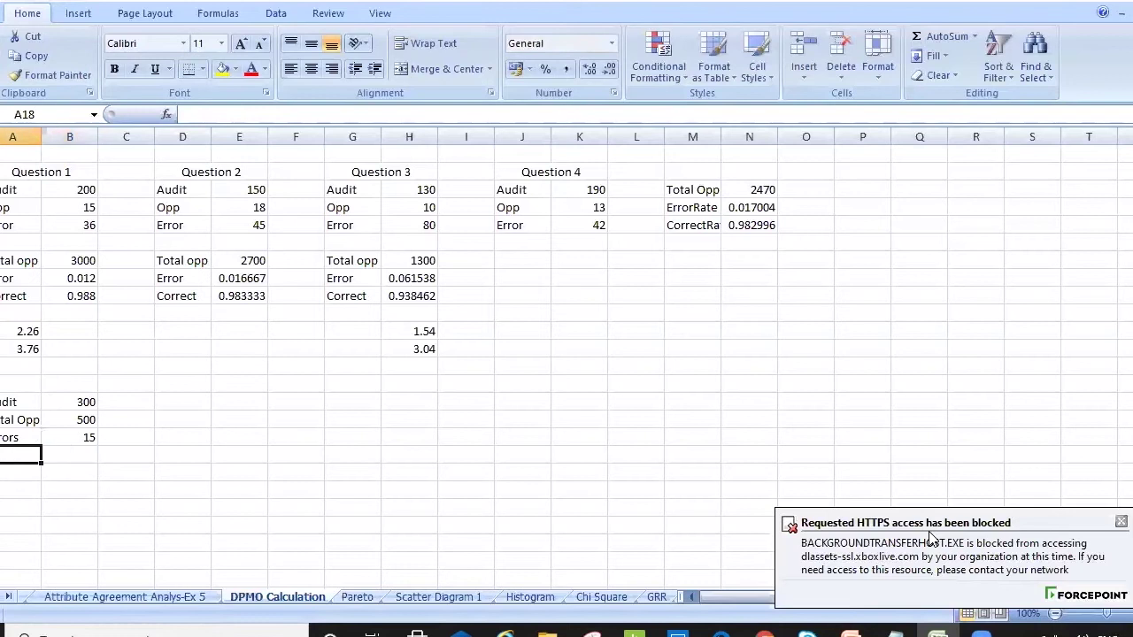
- Label A19 as DPU and calculate it in B19 with the formula =B17/B16, and dismiss the blocked-access notification
{"action": "key", "text": "Return"}
{"action": "type", "text": "DPU"}
{"action": "key", "text": "Tab"}
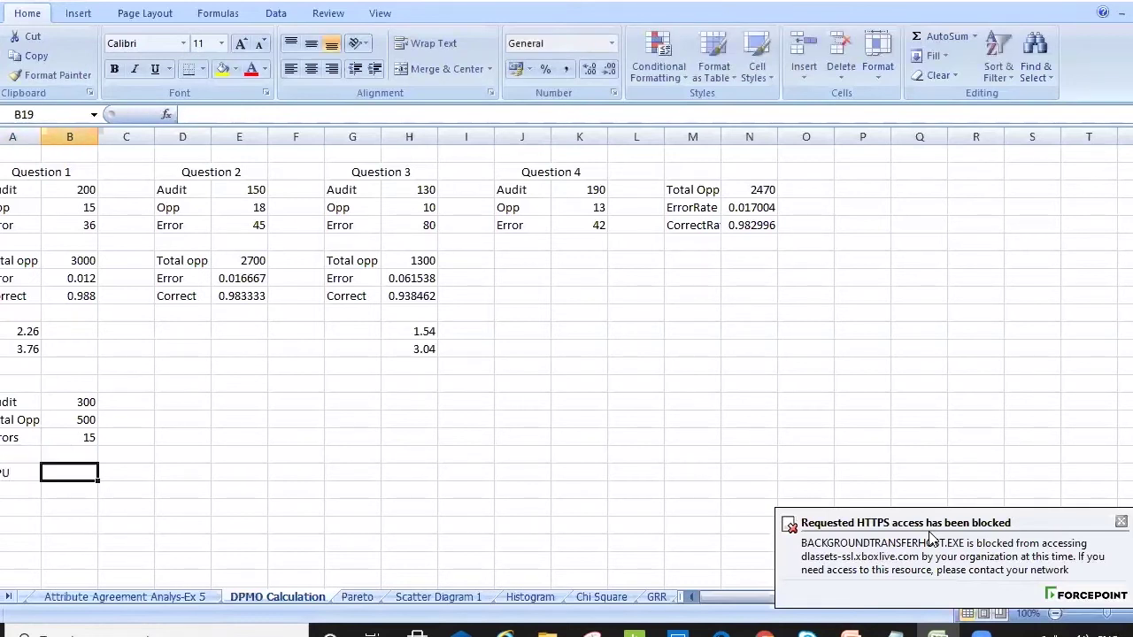
{"action": "type", "text": "="}
{"action": "key", "text": "Up"}
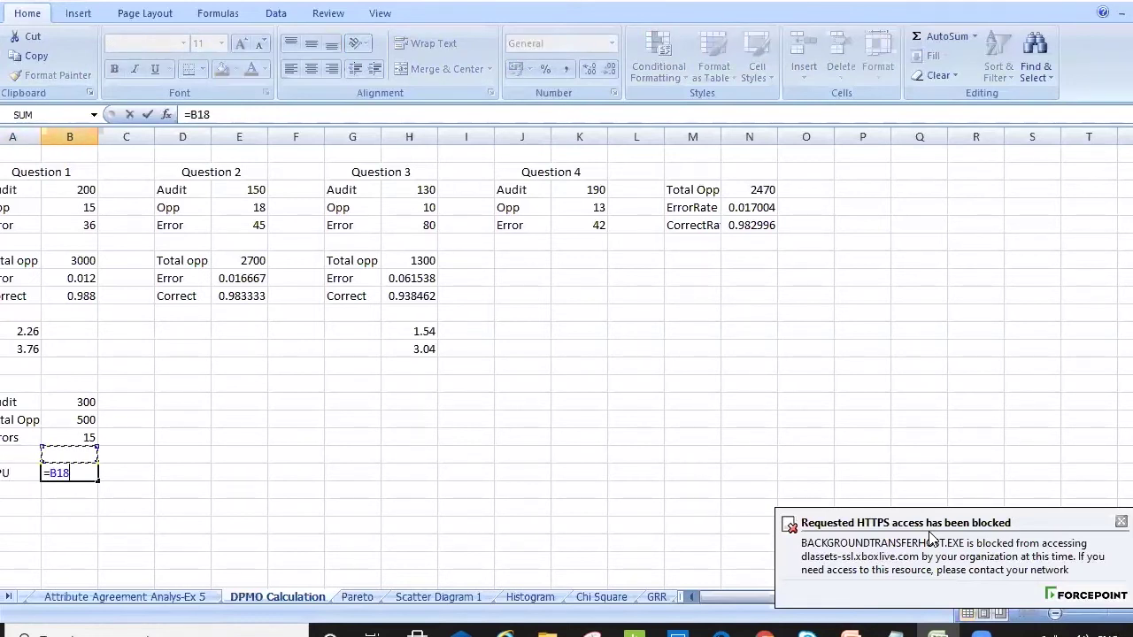
{"action": "key", "text": "Up"}
{"action": "type", "text": "/"}
{"action": "key", "text": "Up"}
{"action": "key", "text": "Up"}
{"action": "key", "text": "Up"}
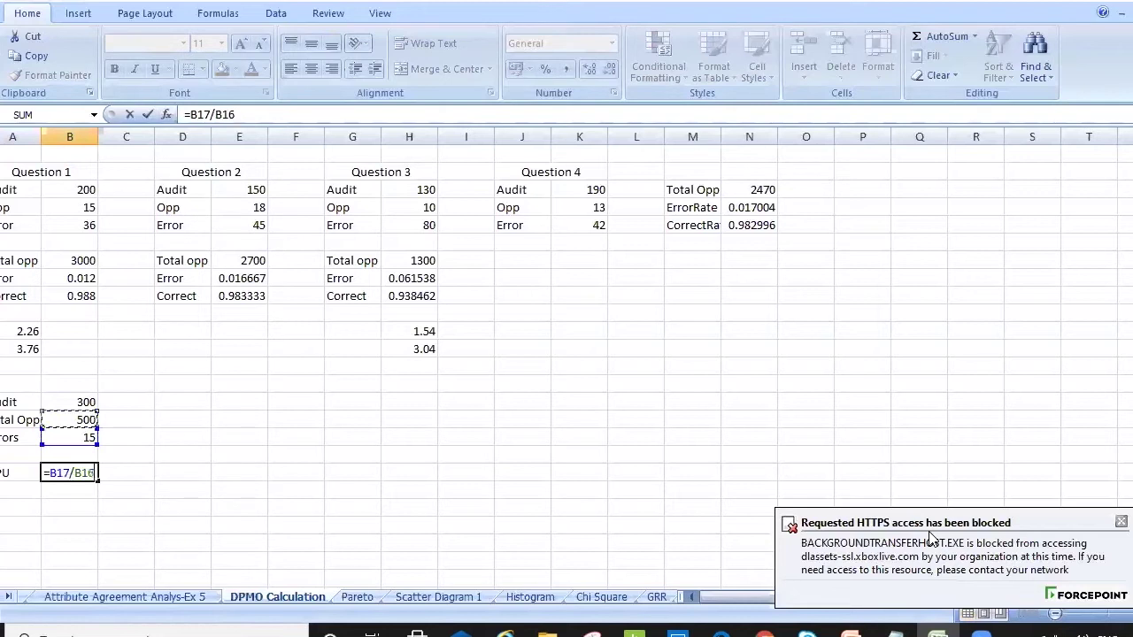
{"action": "key", "text": "Return"}
{"action": "key", "text": "Up"}
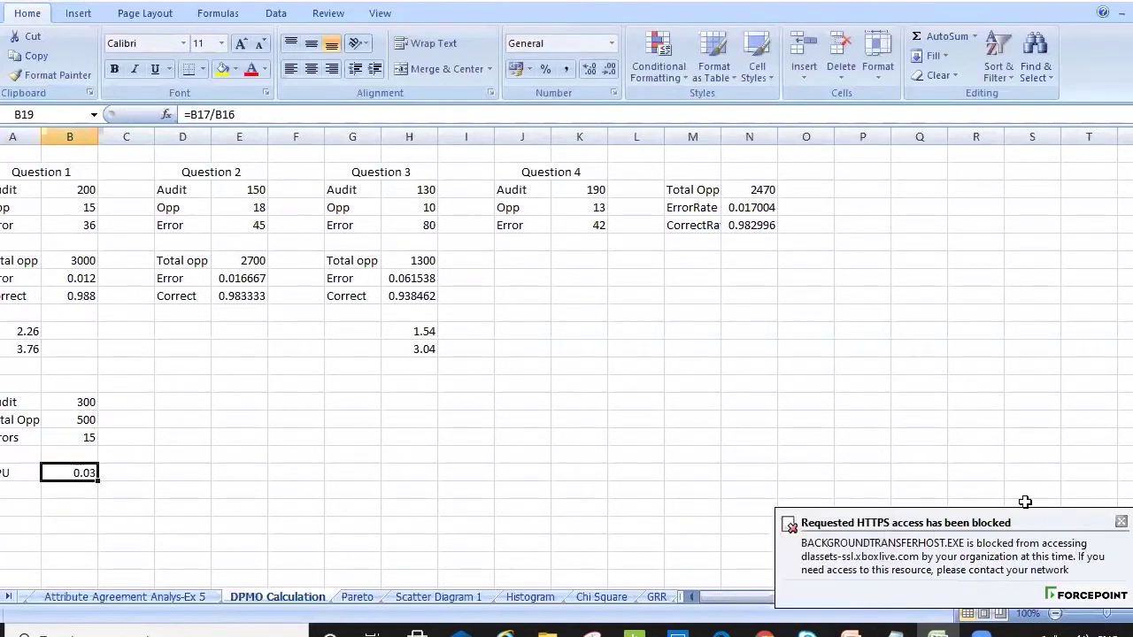
{"action": "left_click", "coordinate": [1122, 522]}
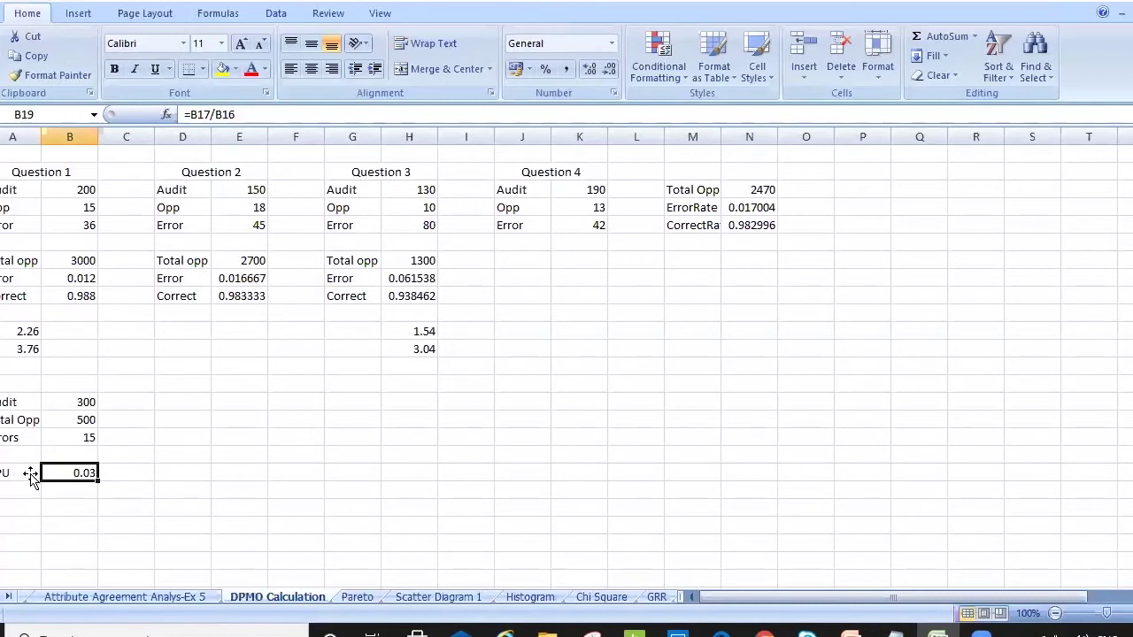
- Rename the Total Opp label in A16 to Total Units and widen column A to fit it
{"action": "left_click", "coordinate": [82, 420]}
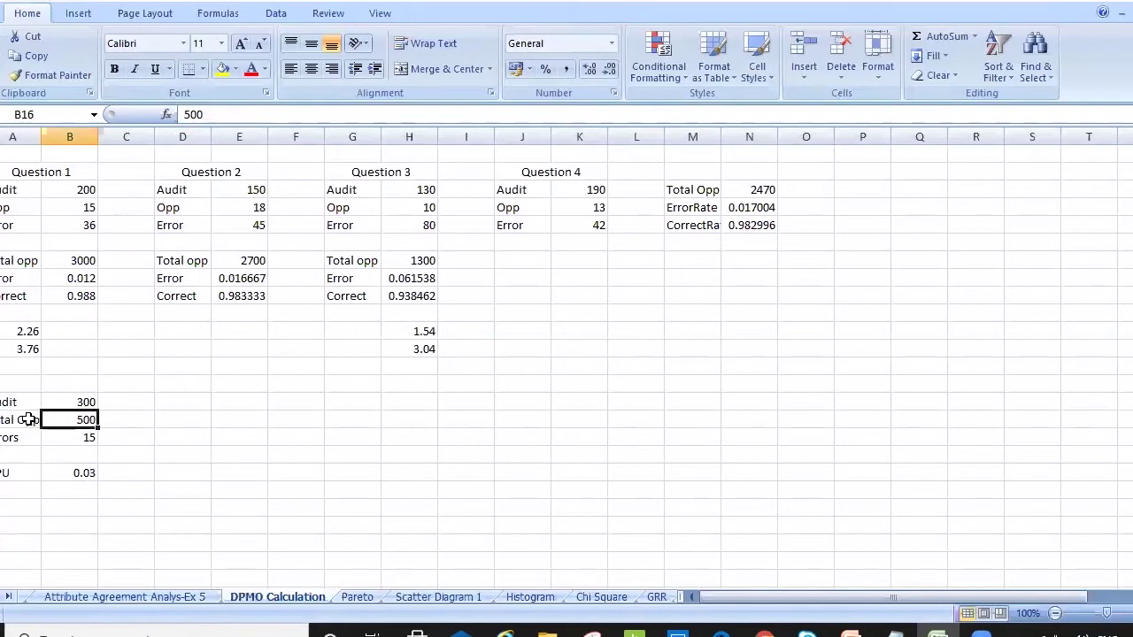
{"action": "double_click", "coordinate": [34, 419]}
{"action": "double_click", "coordinate": [34, 420]}
{"action": "type", "text": "U"}
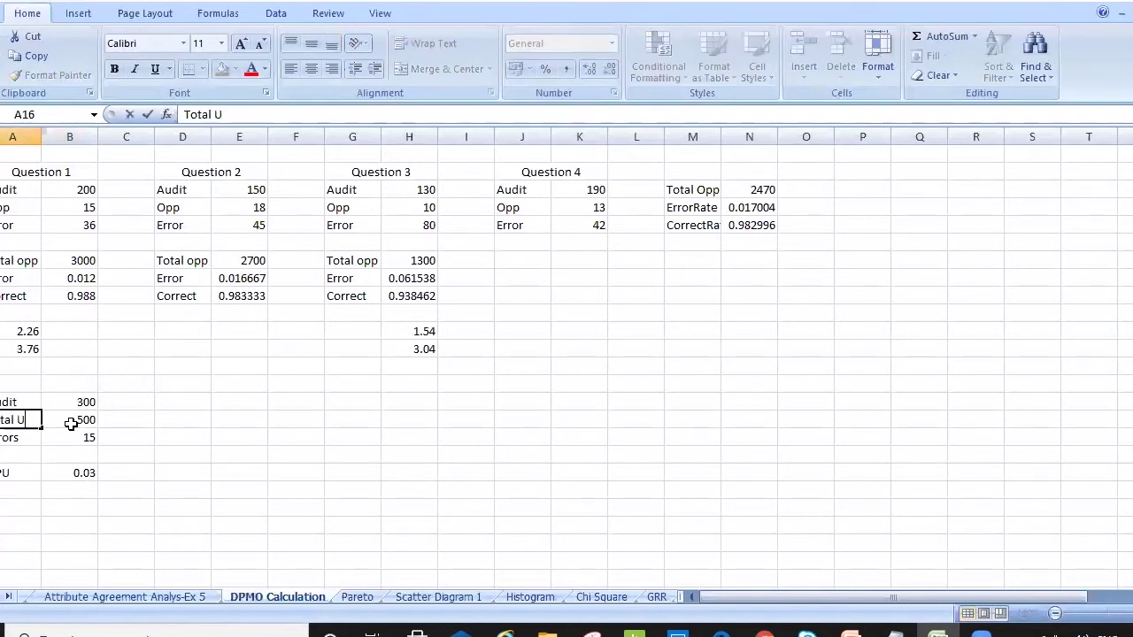
{"action": "type", "text": "nut"}
{"action": "key", "text": "BackSpace"}
{"action": "key", "text": "BackSpace"}
{"action": "type", "text": "it"}
{"action": "key", "text": "Return"}
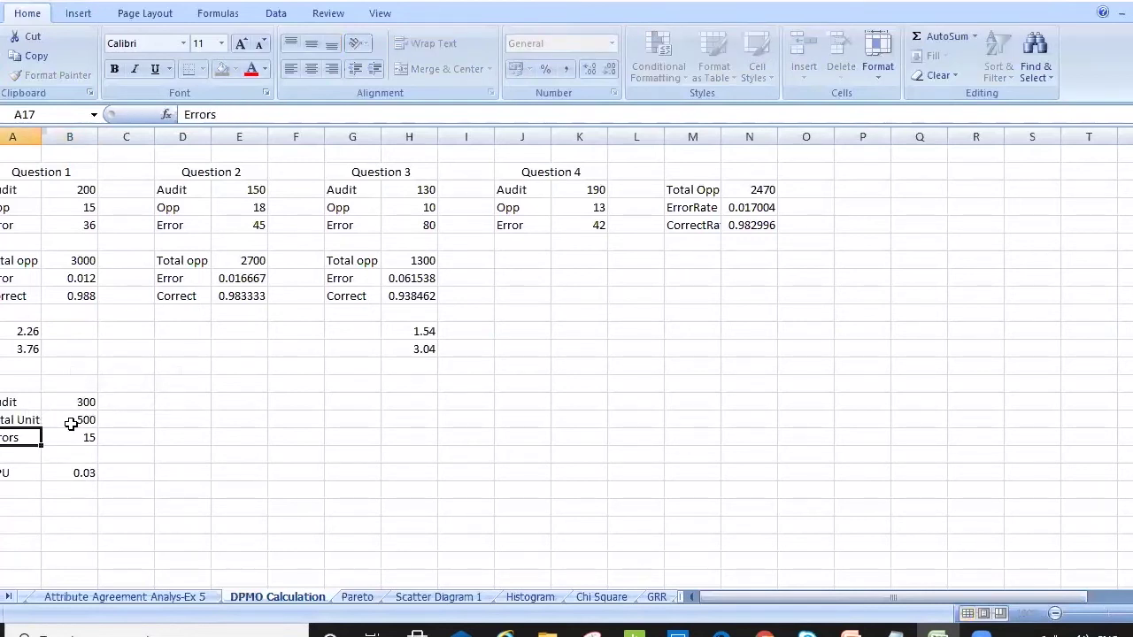
{"action": "left_click_drag", "start_coordinate": [39, 134], "coordinate": [69, 135]}
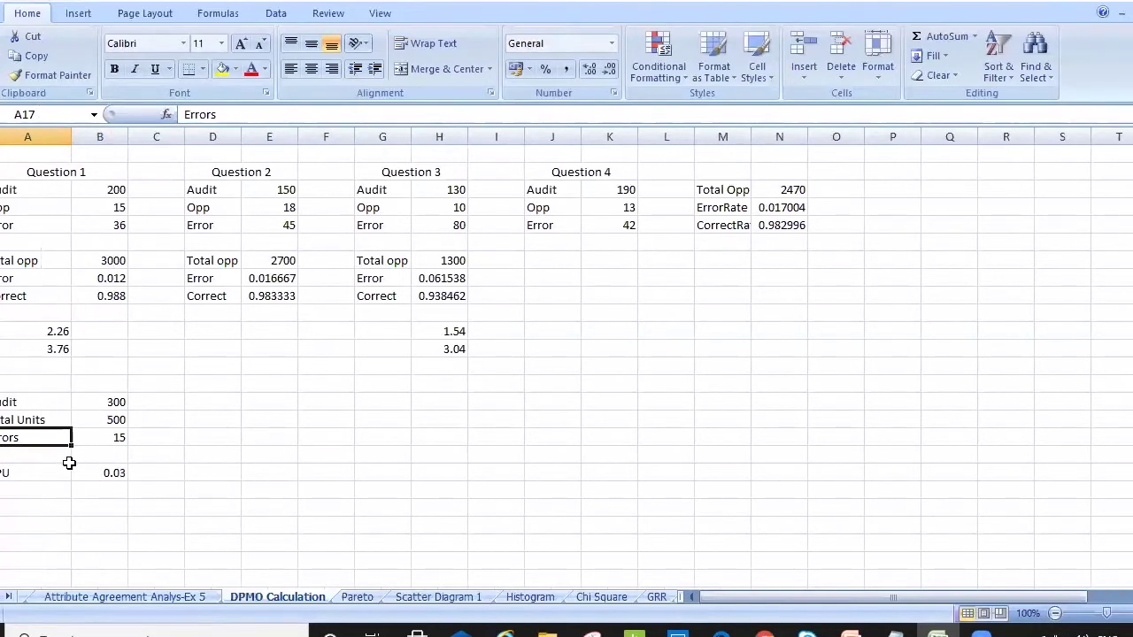
- Clear the Audit label and its value from A15:B15
{"action": "left_click", "coordinate": [121, 438]}
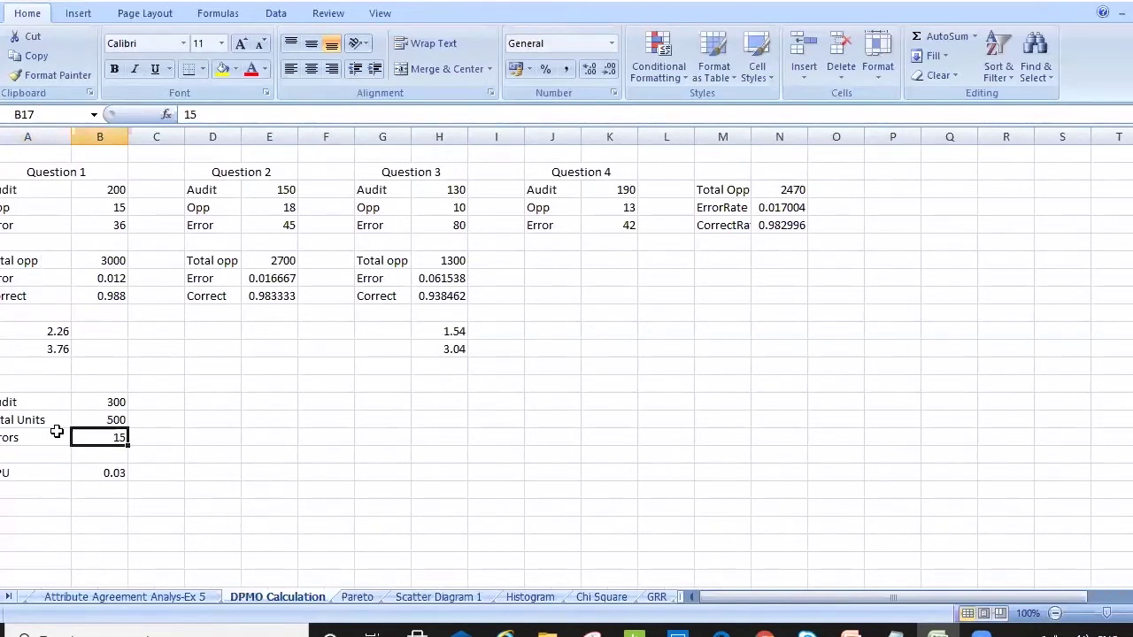
{"action": "left_click_drag", "start_coordinate": [102, 419], "coordinate": [116, 432]}
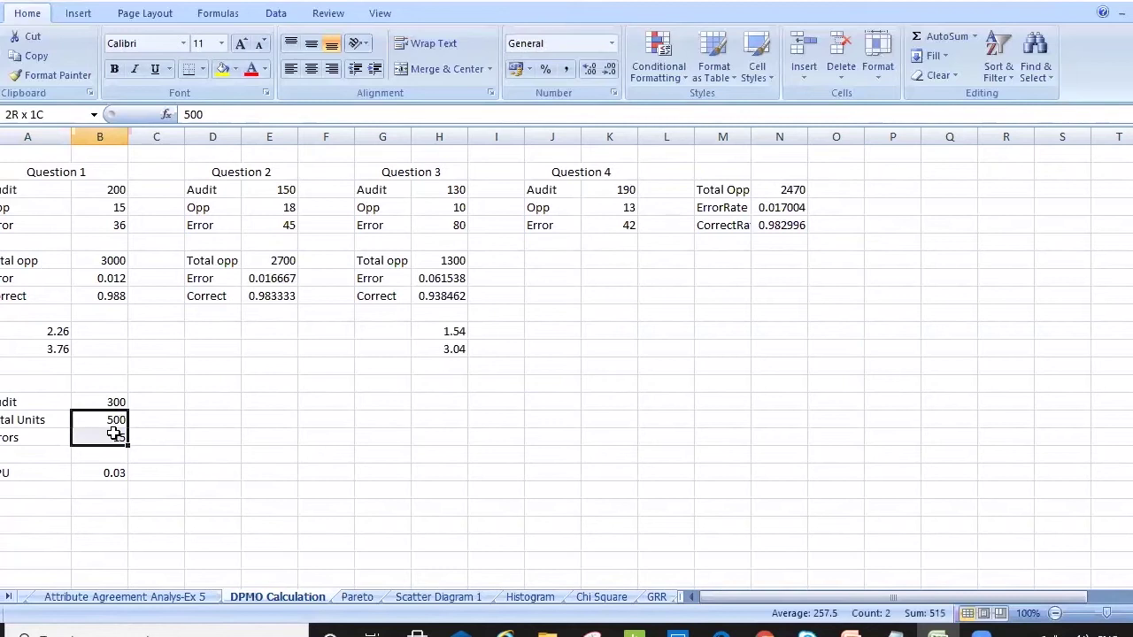
{"action": "left_click", "coordinate": [14, 400]}
{"action": "left_click_drag", "start_coordinate": [14, 400], "coordinate": [117, 401]}
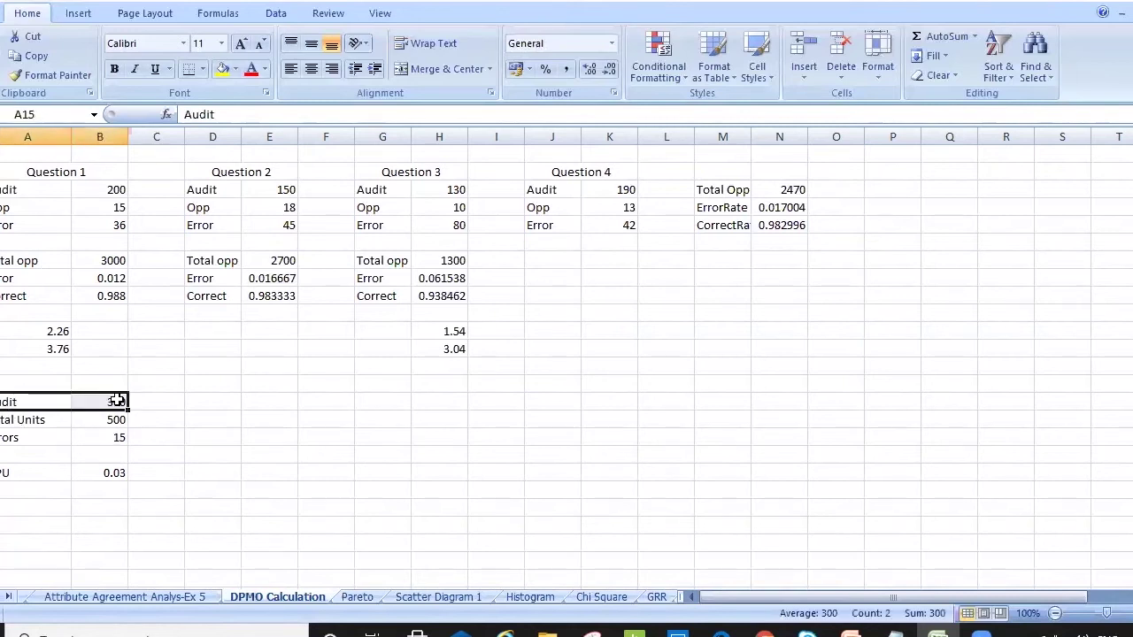
{"action": "key", "text": "Delete"}
{"action": "key", "text": "Down"}
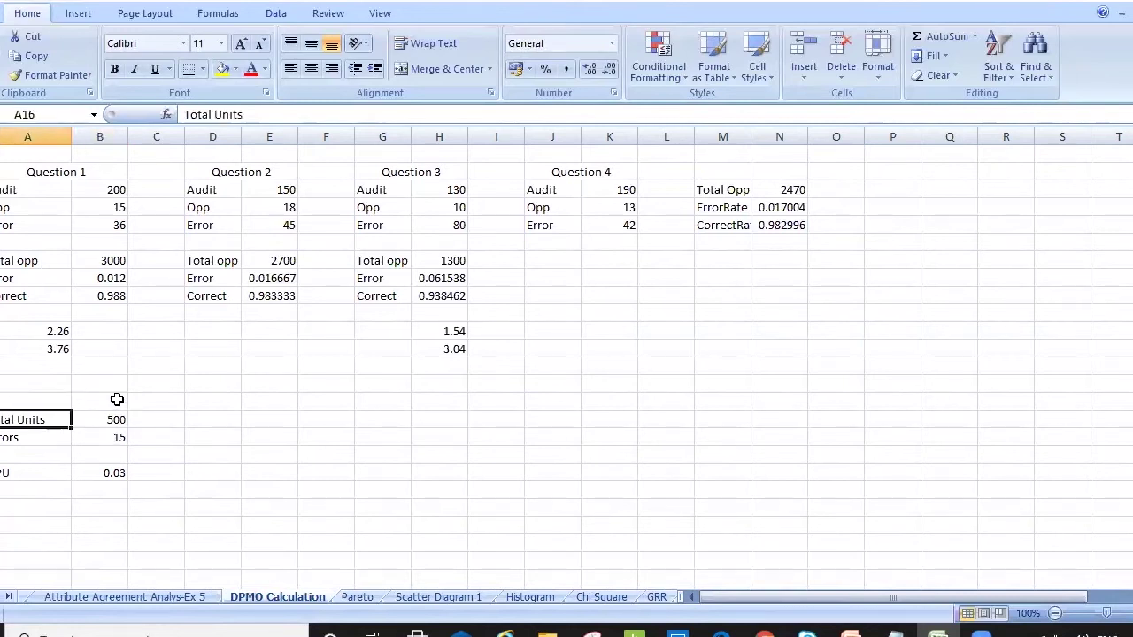
- Examine the Total Units and Errors values and the DPU formula that uses them
{"action": "key", "text": "Right"}
{"action": "key", "text": "Left"}
{"action": "key", "text": "Down"}
{"action": "key", "text": "Down"}
{"action": "key", "text": "Down"}
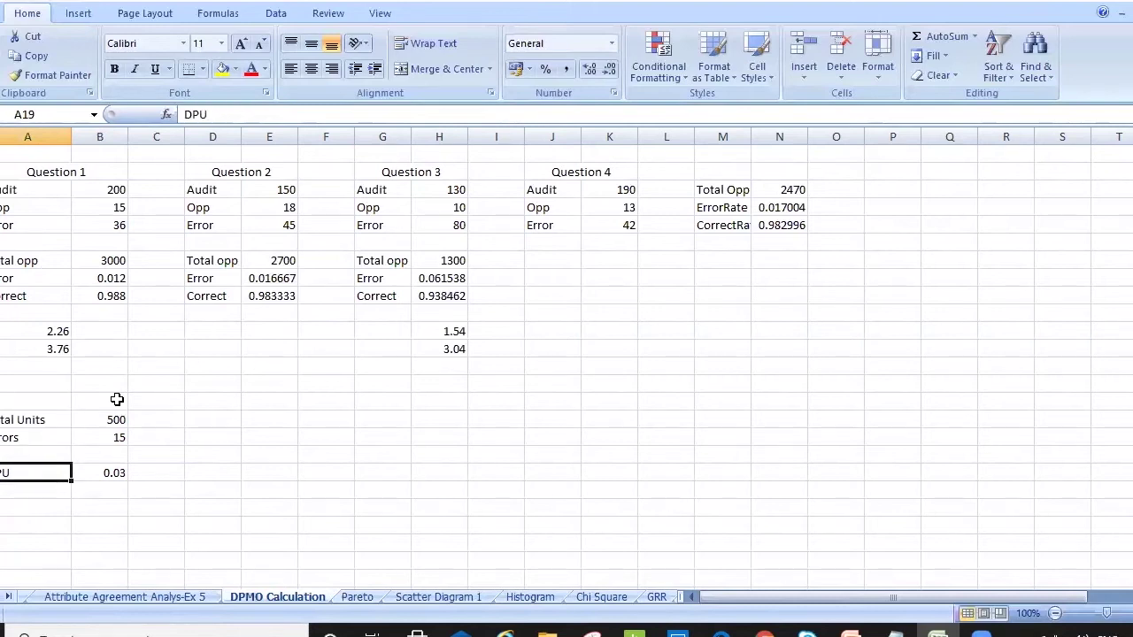
{"action": "key", "text": "Right"}
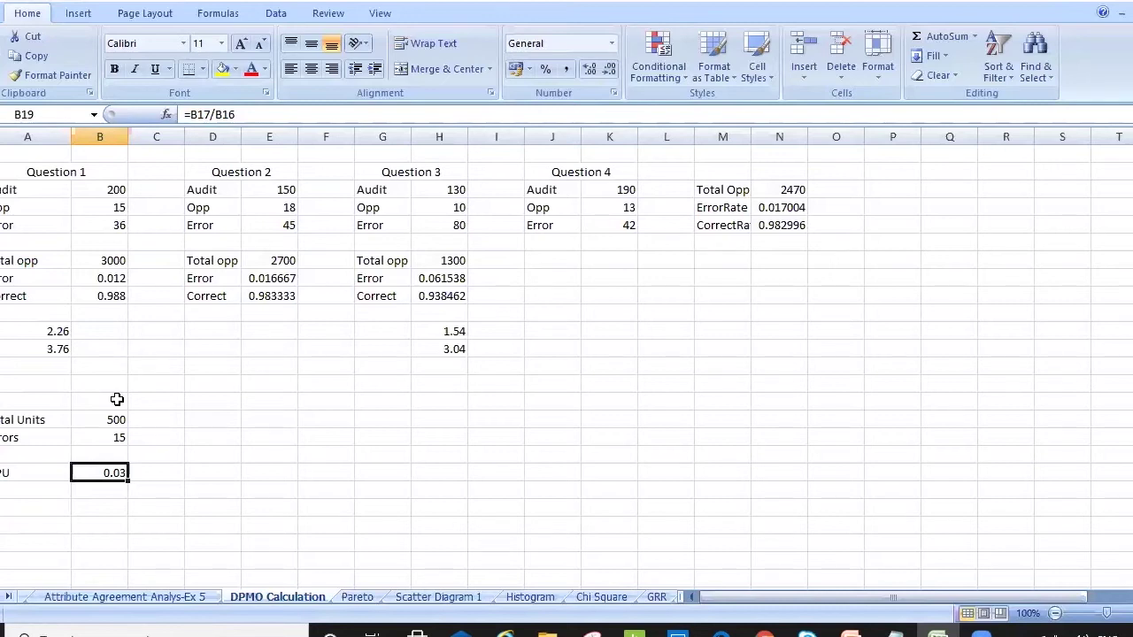
{"action": "key", "text": "Up"}
{"action": "key", "text": "Up"}
{"action": "key", "text": "Up"}
{"action": "key", "text": "Down"}
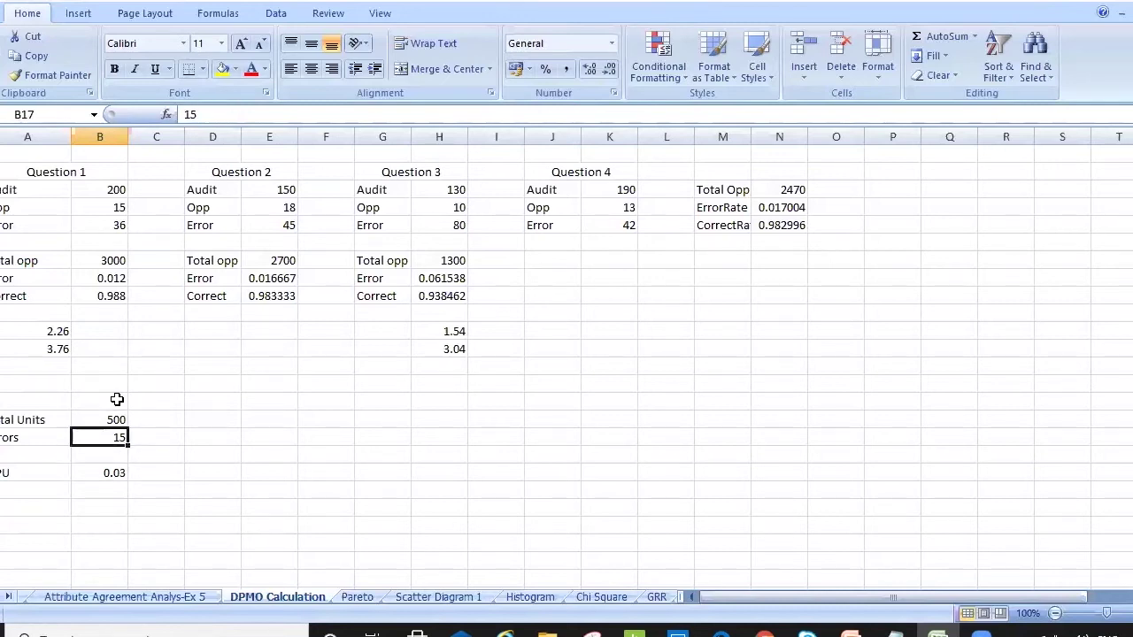
{"action": "key", "text": "Down"}
{"action": "key", "text": "Down"}
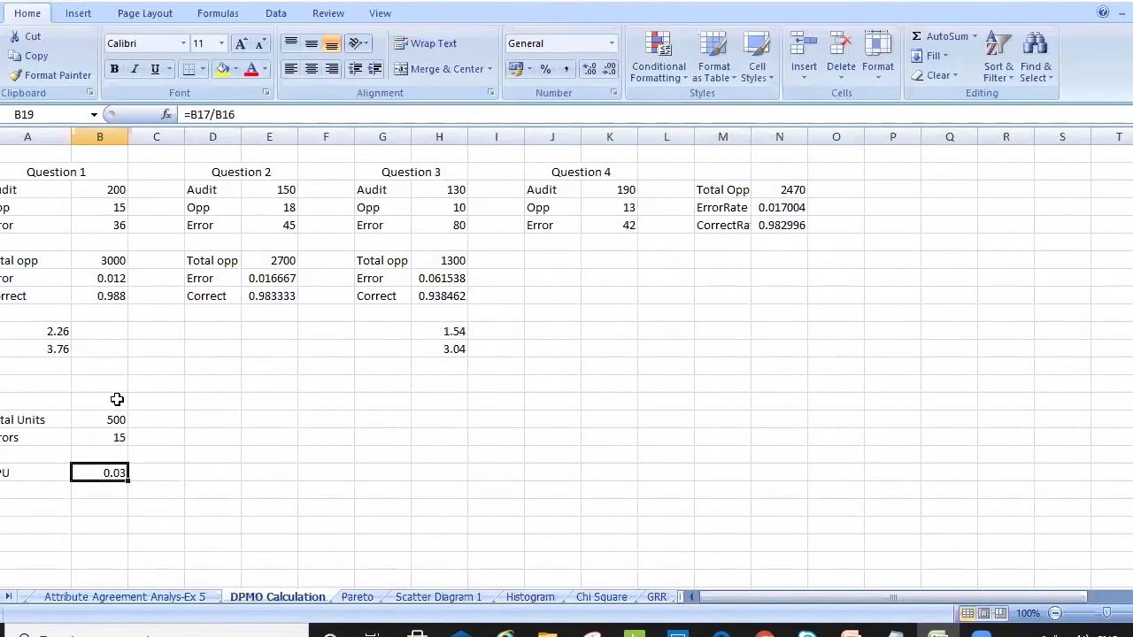
- Enter a second DPU example with 100 total units in D16 and 45 errors in D17
{"action": "key", "text": "Up"}
{"action": "key", "text": "Up"}
{"action": "key", "text": "Up"}
{"action": "key", "text": "Up"}
{"action": "key", "text": "Down"}
{"action": "key", "text": "Right"}
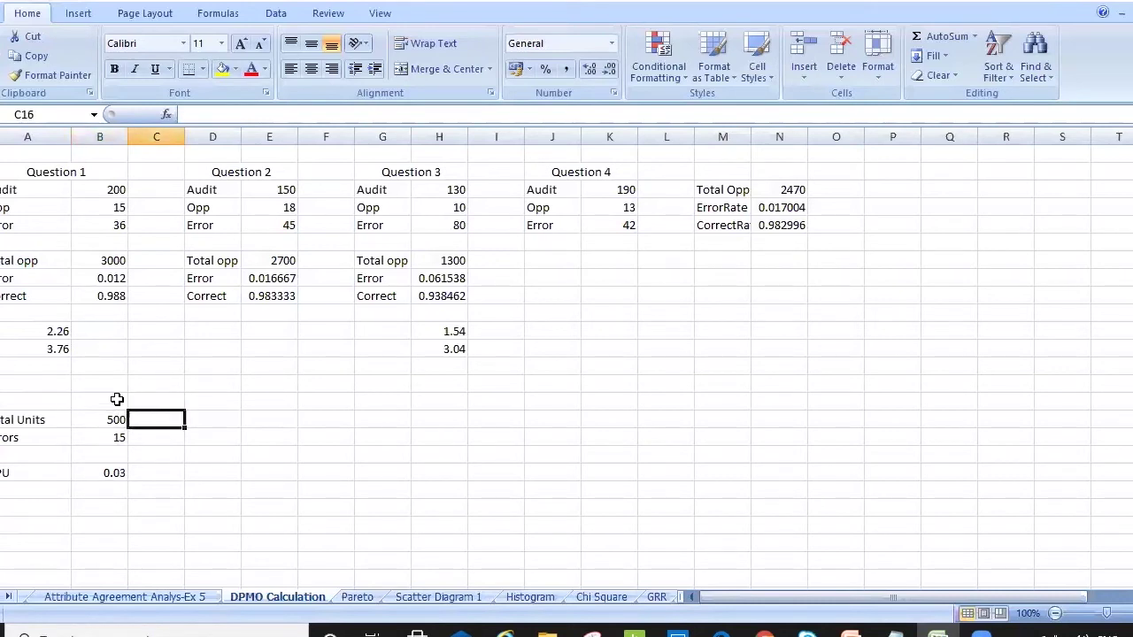
{"action": "key", "text": "Right"}
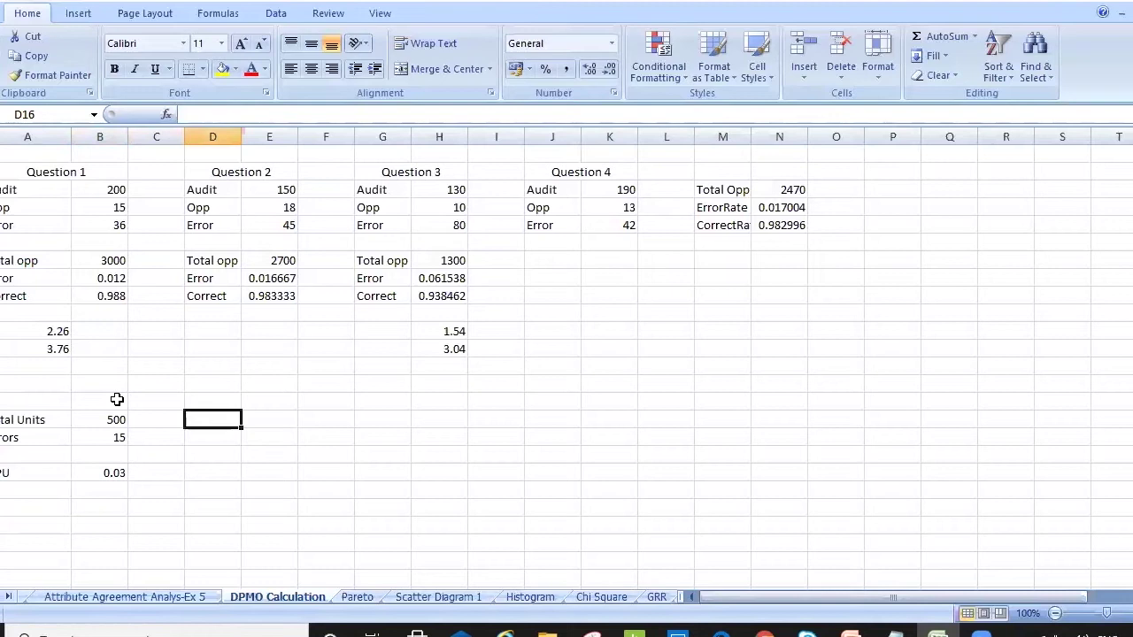
{"action": "type", "text": "100"}
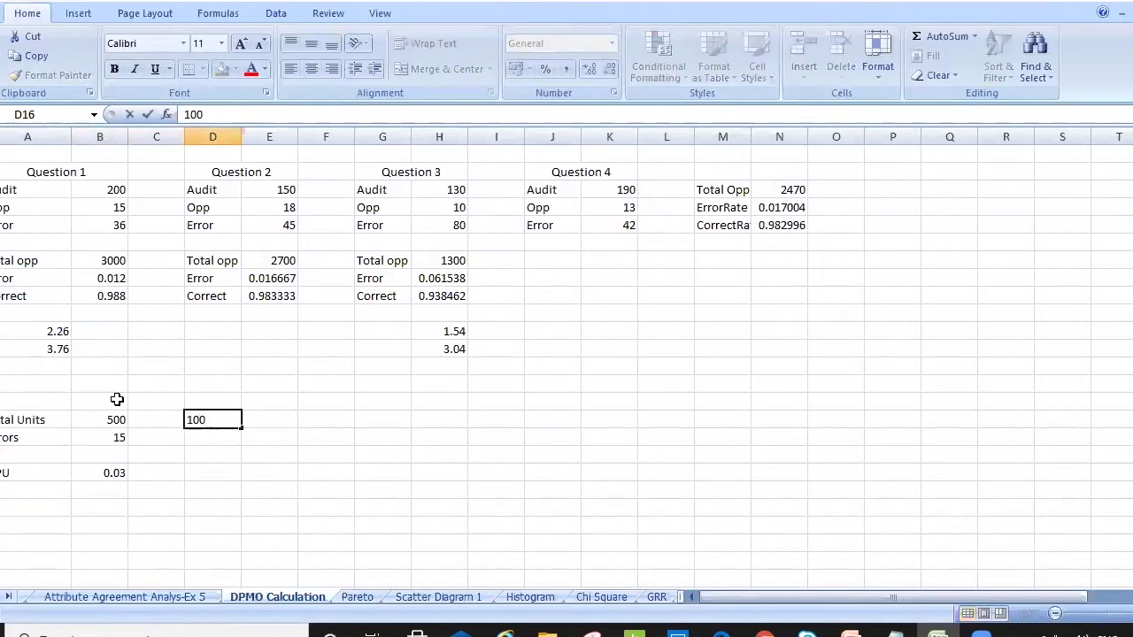
{"action": "key", "text": "Return"}
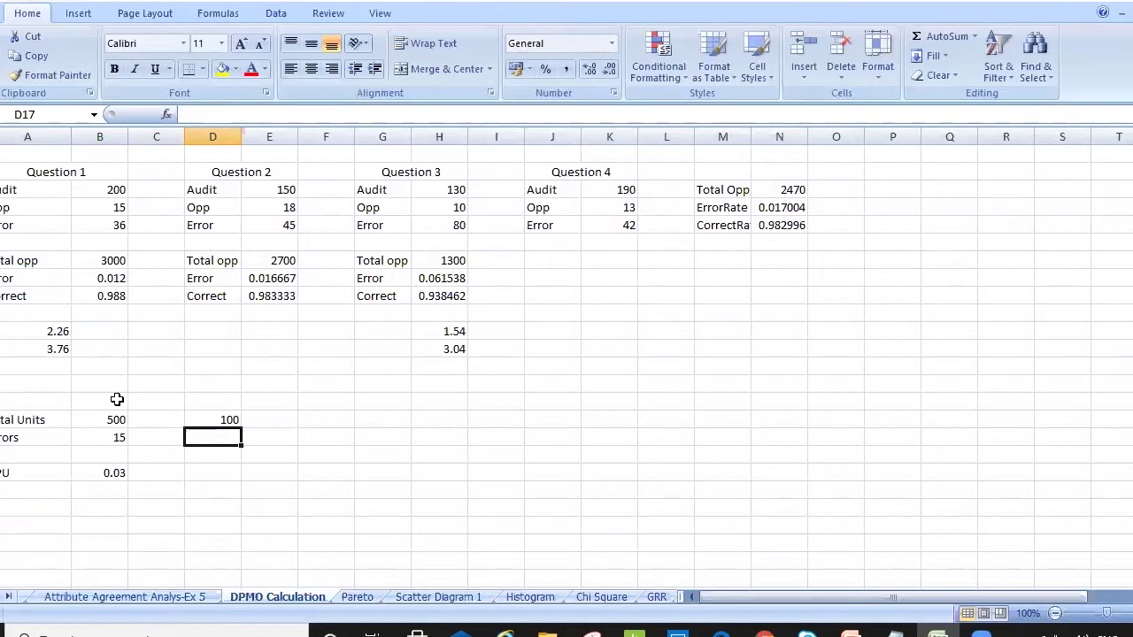
{"action": "type", "text": "45"}
{"action": "key", "text": "Return"}
{"action": "key", "text": "Return"}
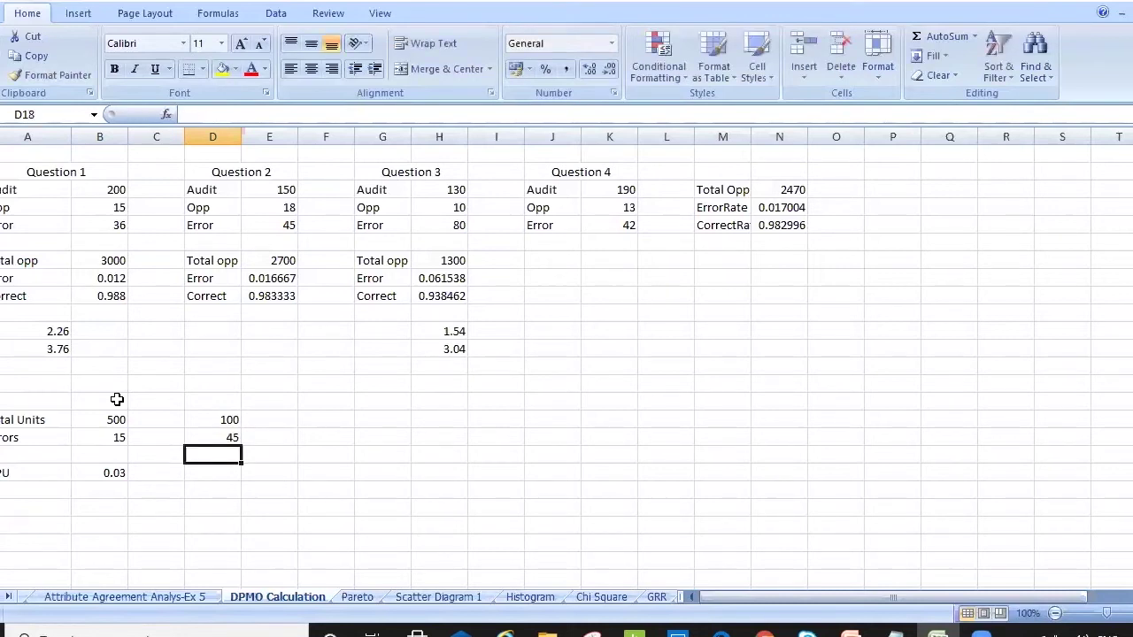
- Calculate the second example's DPU in D19 with the formula =D17/D16
{"action": "type", "text": "="}
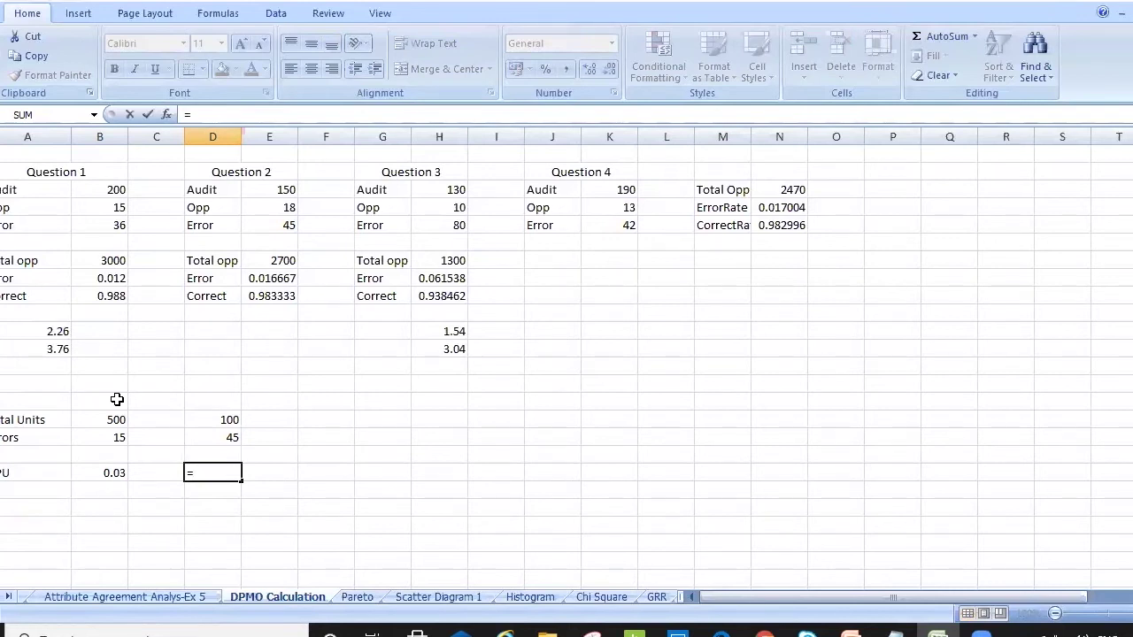
{"action": "key", "text": "Up"}
{"action": "key", "text": "Up"}
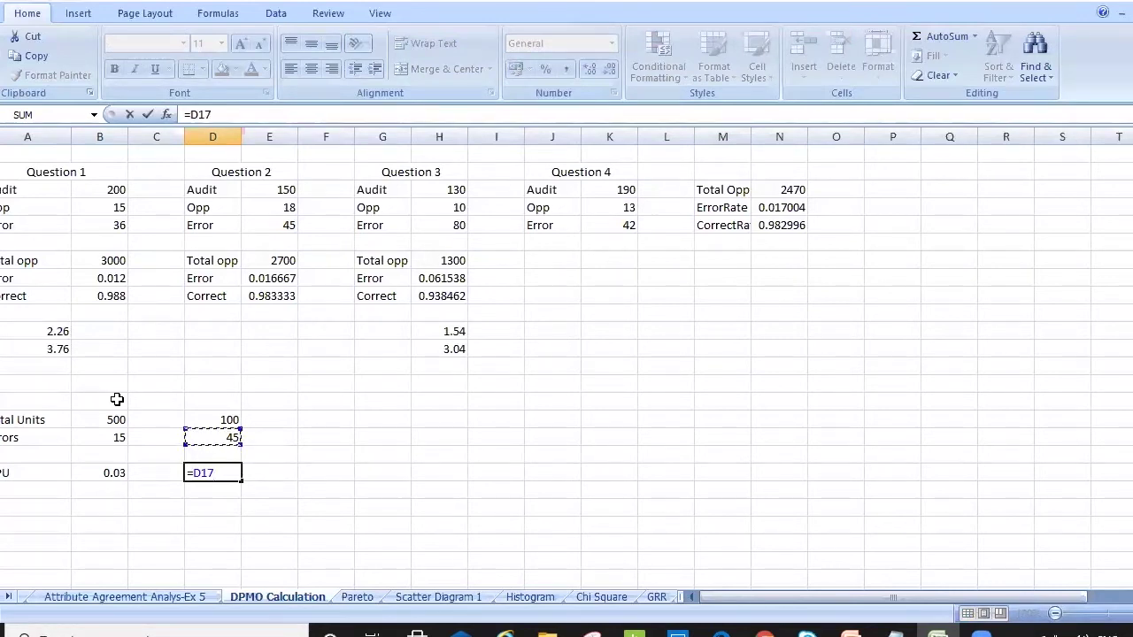
{"action": "type", "text": "/"}
{"action": "key", "text": "Up"}
{"action": "key", "text": "Up"}
{"action": "key", "text": "Up"}
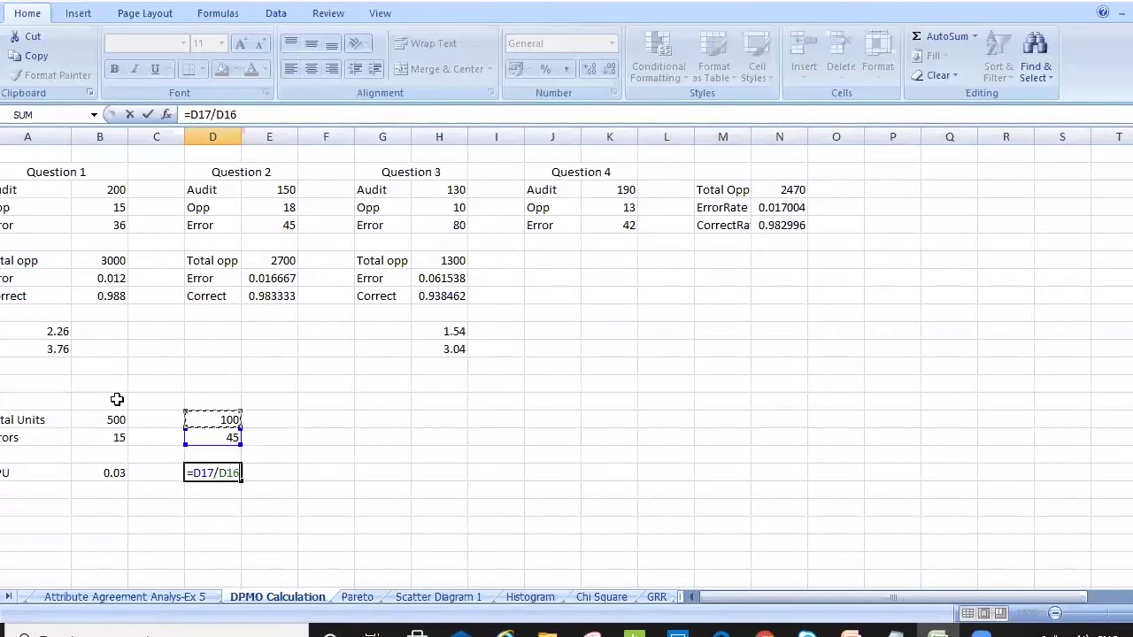
{"action": "key", "text": "ctrl+Return"}
- Make the DPU label in A19 bold
{"action": "key", "text": "Left"}
{"action": "key", "text": "Left"}
{"action": "key", "text": "Left"}
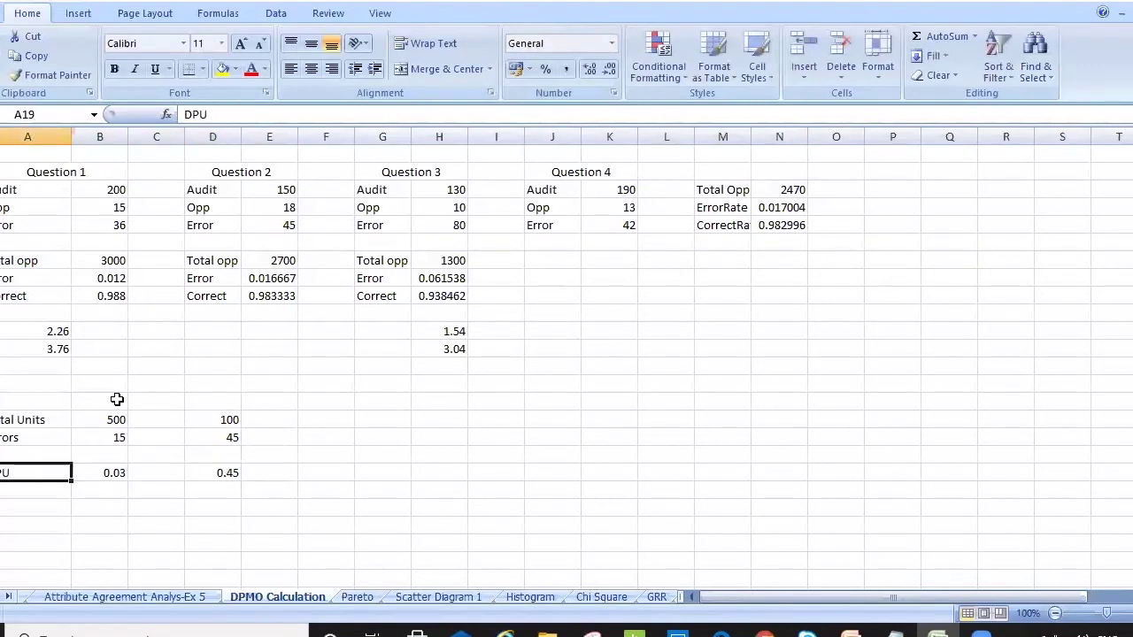
{"action": "key", "text": "Right"}
{"action": "key", "text": "Right"}
{"action": "key", "text": "Right"}
{"action": "key", "text": "Right"}
{"action": "key", "text": "Left"}
{"action": "key", "text": "Left"}
{"action": "key", "text": "Left"}
{"action": "key", "text": "Left"}
{"action": "key", "text": "ctrl+b"}
- Copy the Question 1 heading with its Audit, Opp and Error rows from A2:B5 to the block starting at G16
{"action": "key", "text": "Up"}
{"action": "key", "text": "Up"}
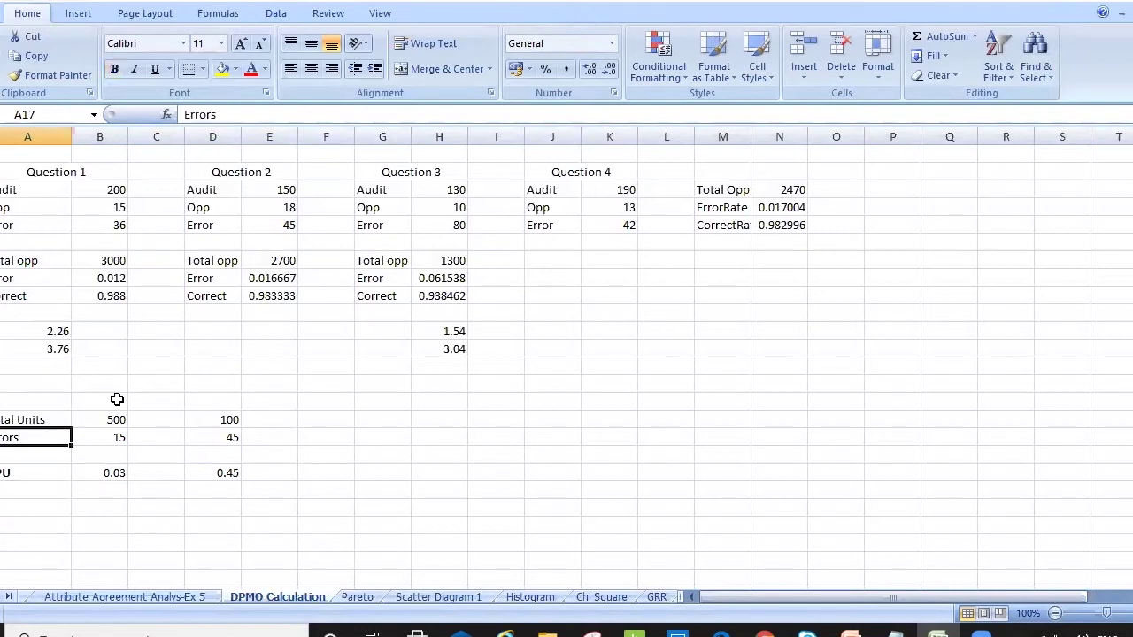
{"action": "key", "text": "Right"}
{"action": "key", "text": "Right"}
{"action": "key", "text": "Right"}
{"action": "key", "text": "Right"}
{"action": "key", "text": "Right"}
{"action": "key", "text": "Right"}
{"action": "key", "text": "Up"}
{"action": "key", "text": "Up"}
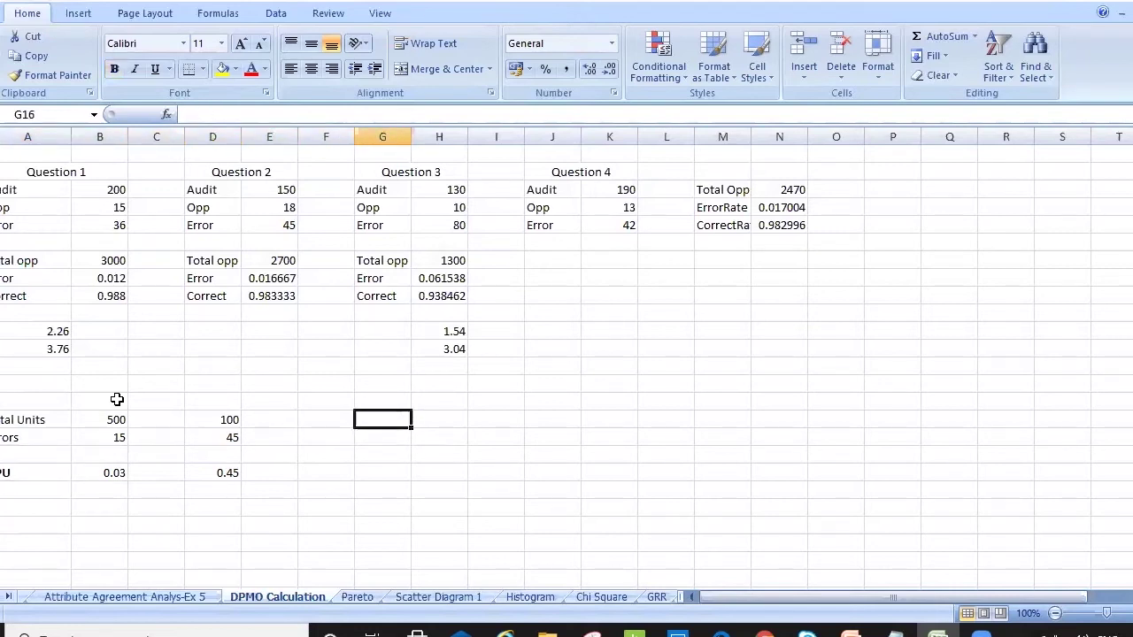
{"action": "key", "text": "Up"}
{"action": "key", "text": "Up"}
{"action": "key", "text": "Up"}
{"action": "key", "text": "Up"}
{"action": "key", "text": "Up"}
{"action": "key", "text": "Up"}
{"action": "key", "text": "Up"}
{"action": "key", "text": "Up"}
{"action": "key", "text": "Up"}
{"action": "key", "text": "Up"}
{"action": "key", "text": "Up"}
{"action": "key", "text": "Up"}
{"action": "key", "text": "Up"}
{"action": "key", "text": "Left"}
{"action": "key", "text": "Left"}
{"action": "key", "text": "Left"}
{"action": "key", "text": "Left"}
{"action": "key", "text": "Left"}
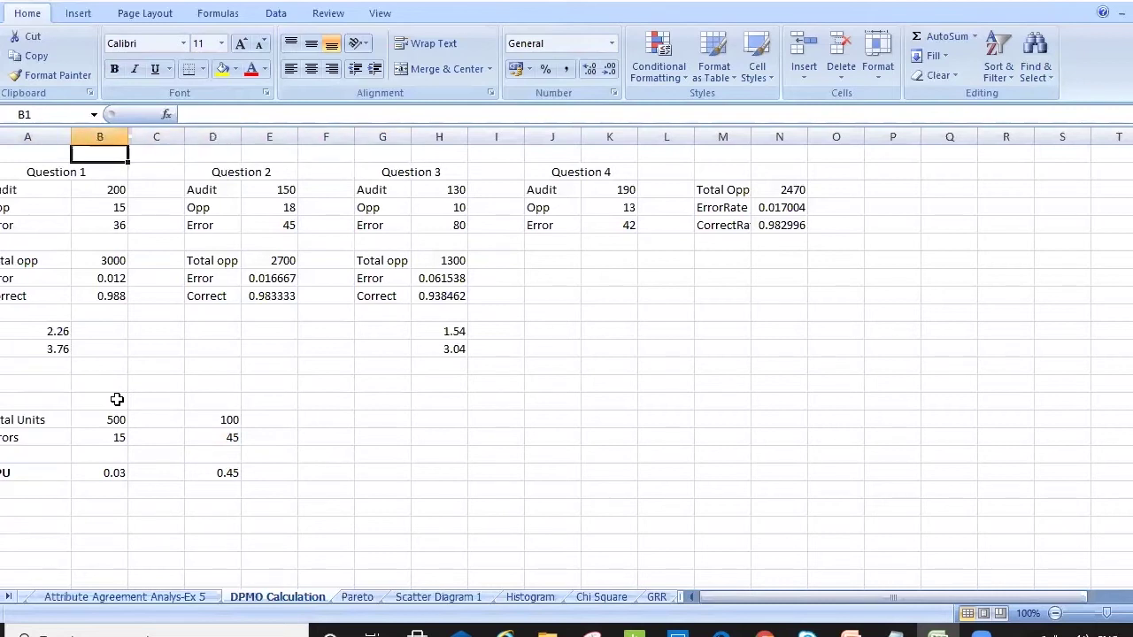
{"action": "key", "text": "shift+Down"}
{"action": "key", "text": "shift+Down"}
{"action": "key", "text": "shift+Down"}
{"action": "key", "text": "shift+Down"}
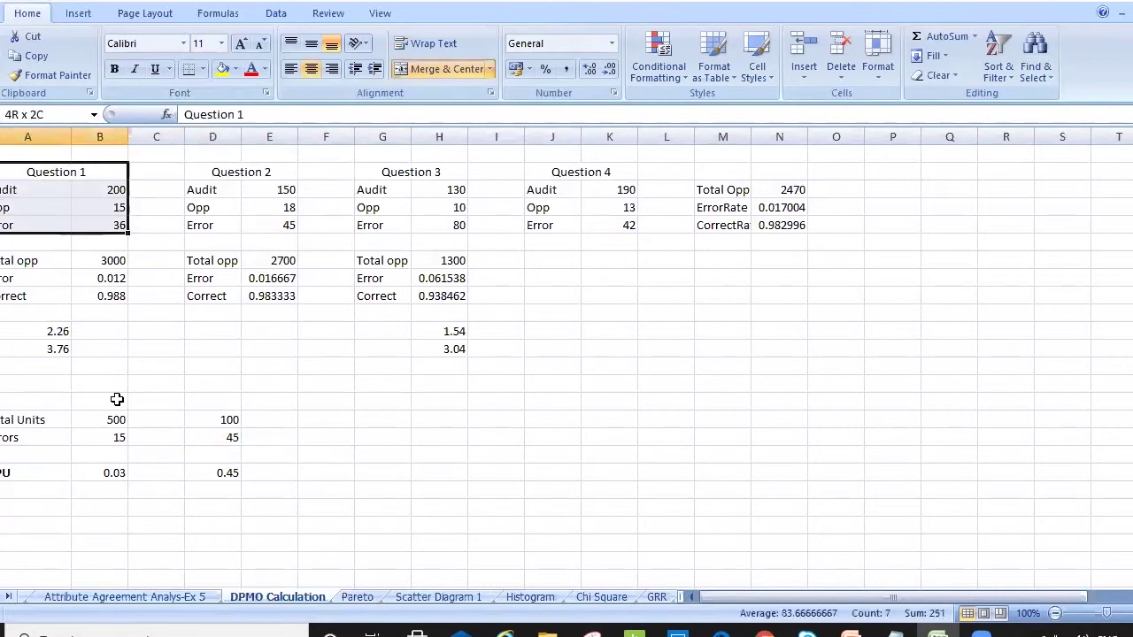
{"action": "key", "text": "shift+Up"}
{"action": "key", "text": "ctrl+c"}
{"action": "key", "text": "Down"}
{"action": "key", "text": "Down"}
{"action": "key", "text": "Down"}
{"action": "key", "text": "Down"}
{"action": "key", "text": "Down"}
{"action": "key", "text": "Down"}
{"action": "key", "text": "Down"}
{"action": "key", "text": "Down"}
{"action": "key", "text": "Down"}
{"action": "key", "text": "Down"}
{"action": "key", "text": "Down"}
{"action": "key", "text": "Down"}
{"action": "key", "text": "Down"}
{"action": "key", "text": "Down"}
{"action": "key", "text": "Down"}
{"action": "key", "text": "Down"}
{"action": "key", "text": "Up"}
{"action": "key", "text": "Up"}
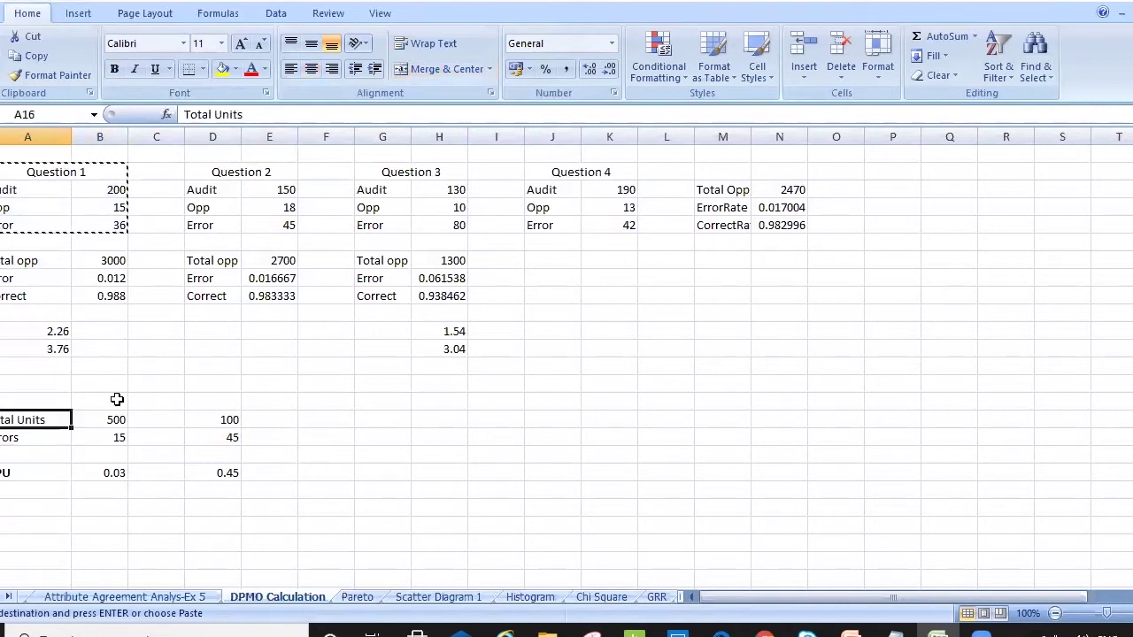
{"action": "key", "text": "Right"}
{"action": "key", "text": "Right"}
{"action": "key", "text": "Right"}
{"action": "key", "text": "Right"}
{"action": "key", "text": "Right"}
{"action": "key", "text": "Right"}
{"action": "key", "text": "ctrl+v"}
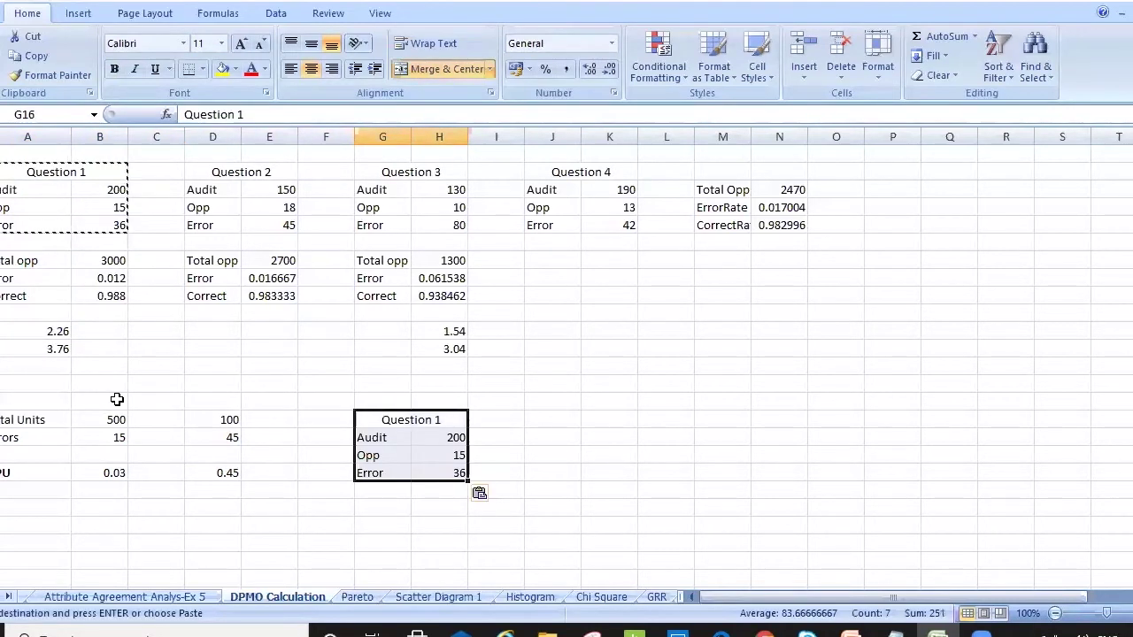
- Label cell G21 below the copied Question 1 block as DPO
{"action": "key", "text": "Right"}
{"action": "key", "text": "Left"}
{"action": "key", "text": "Down"}
{"action": "key", "text": "Right"}
{"action": "key", "text": "Down"}
{"action": "key", "text": "Down"}
{"action": "key", "text": "Down"}
{"action": "key", "text": "Left"}
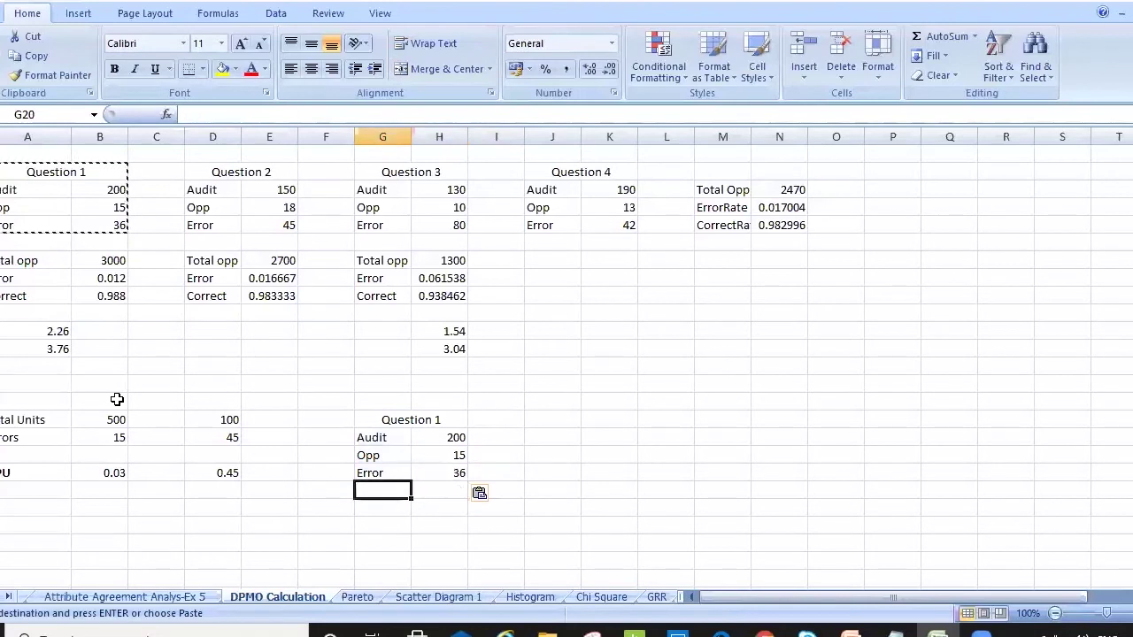
{"action": "key", "text": "Down"}
{"action": "type", "text": "DPO"}
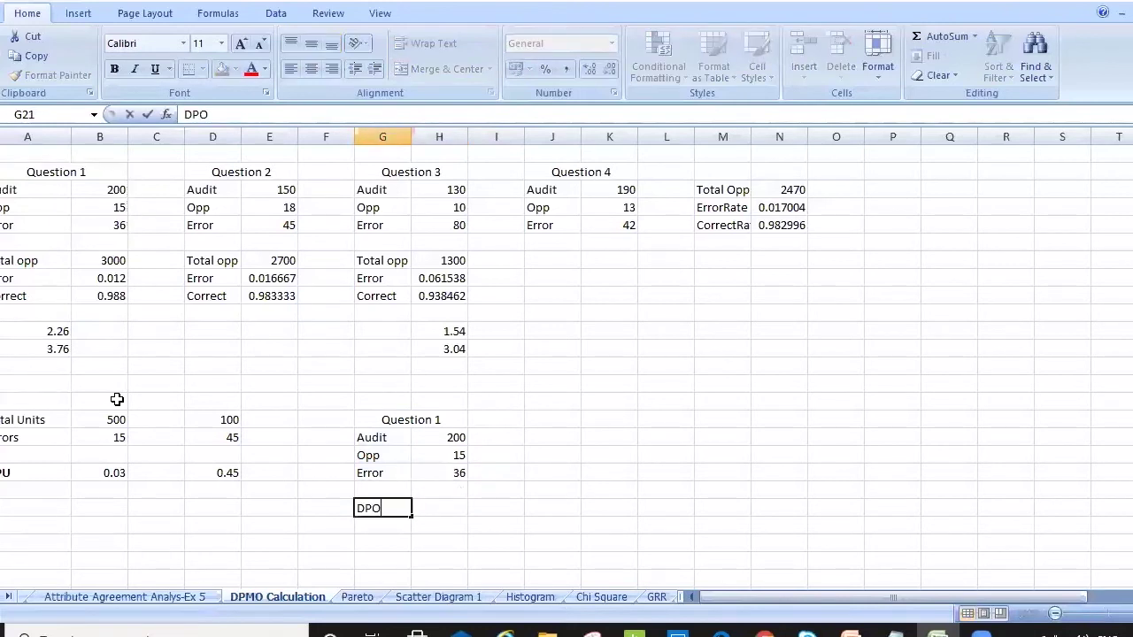
{"action": "key", "text": "Tab"}
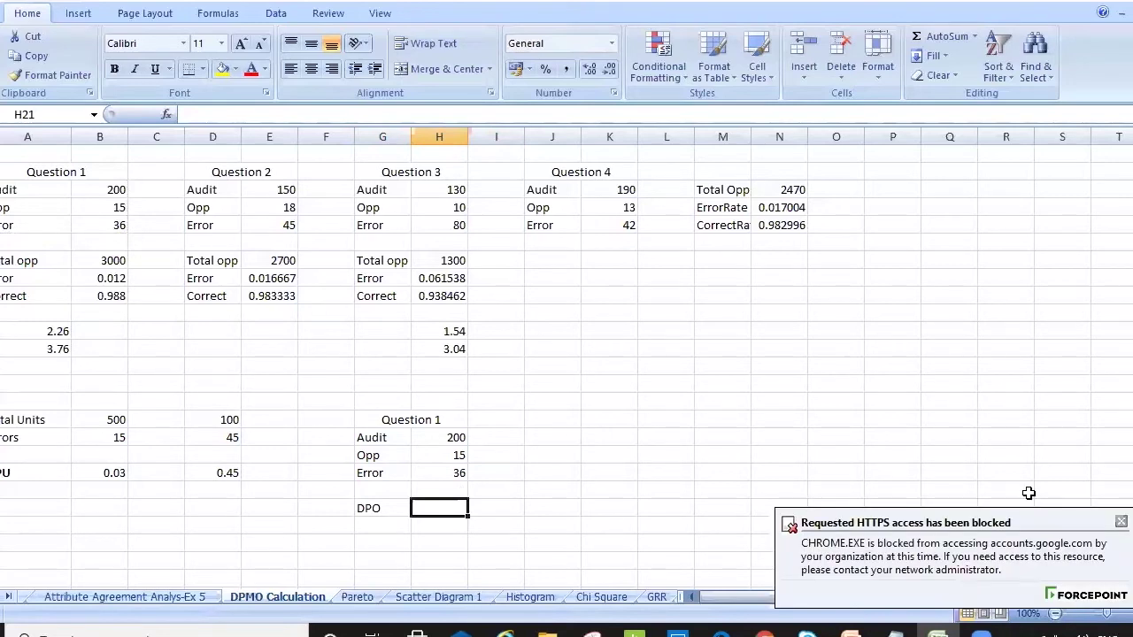
- Dismiss the blocked-access notification and multiply Audit by Opp in H21 with the formula =H17*H18
{"action": "left_click", "coordinate": [1121, 523]}
{"action": "left_click", "coordinate": [588, 456]}
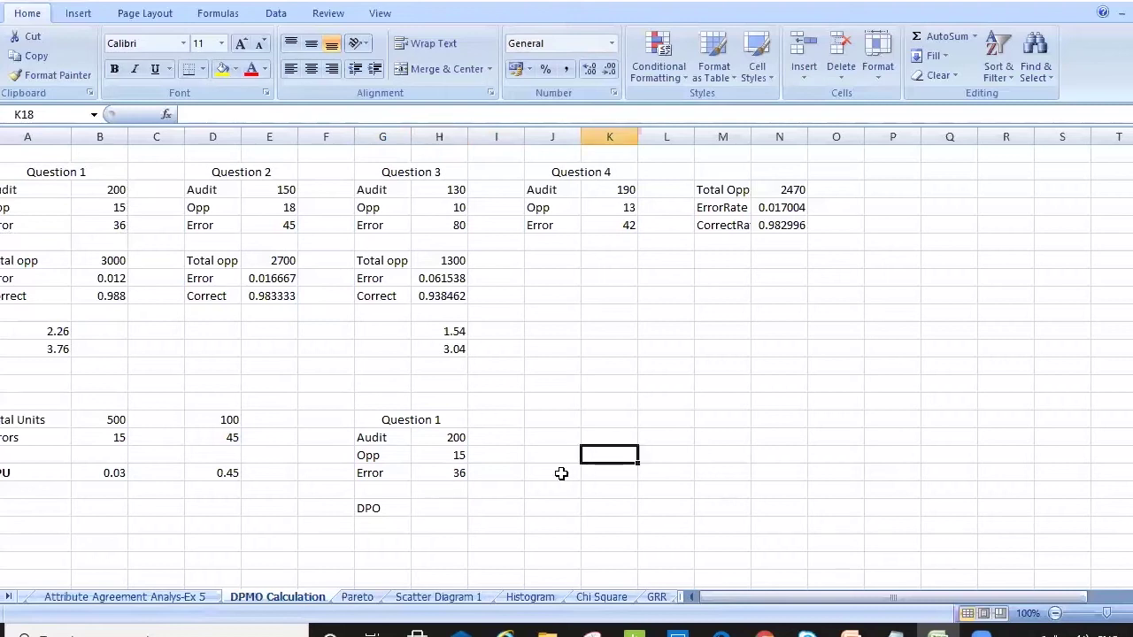
{"action": "left_click", "coordinate": [439, 504]}
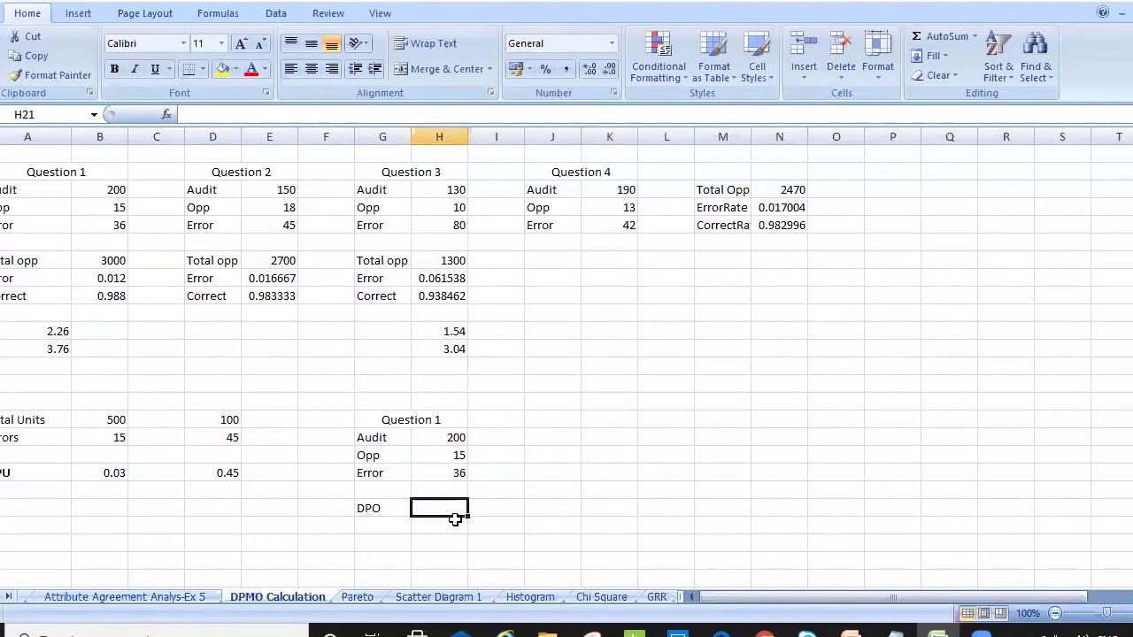
{"action": "type", "text": "="}
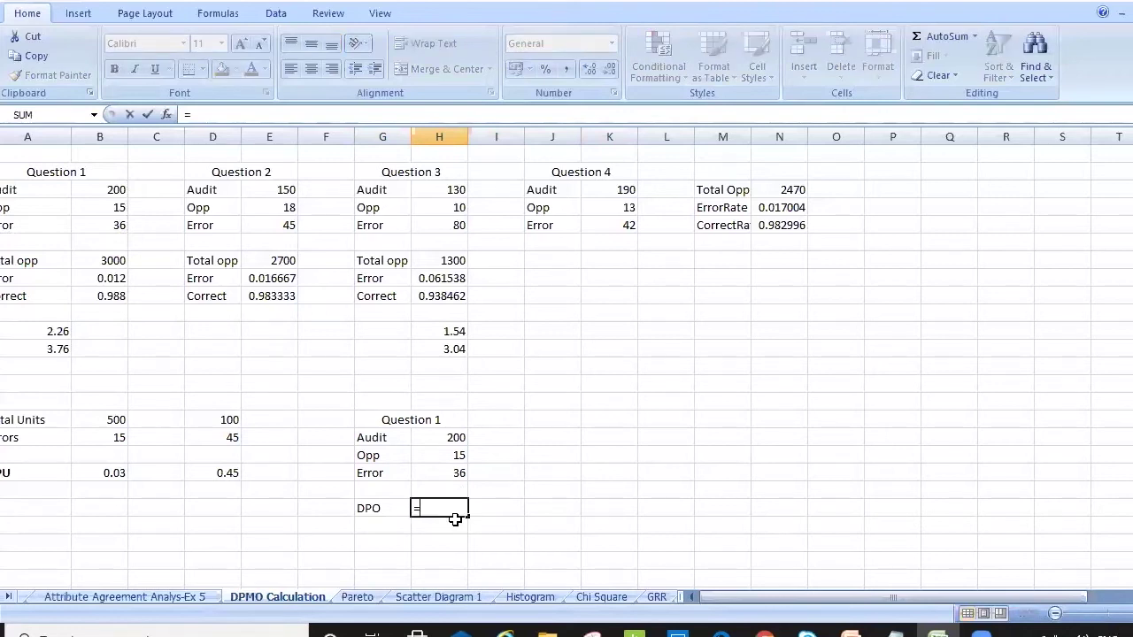
{"action": "key", "text": "Up"}
{"action": "key", "text": "Up"}
{"action": "key", "text": "Up"}
{"action": "key", "text": "Up"}
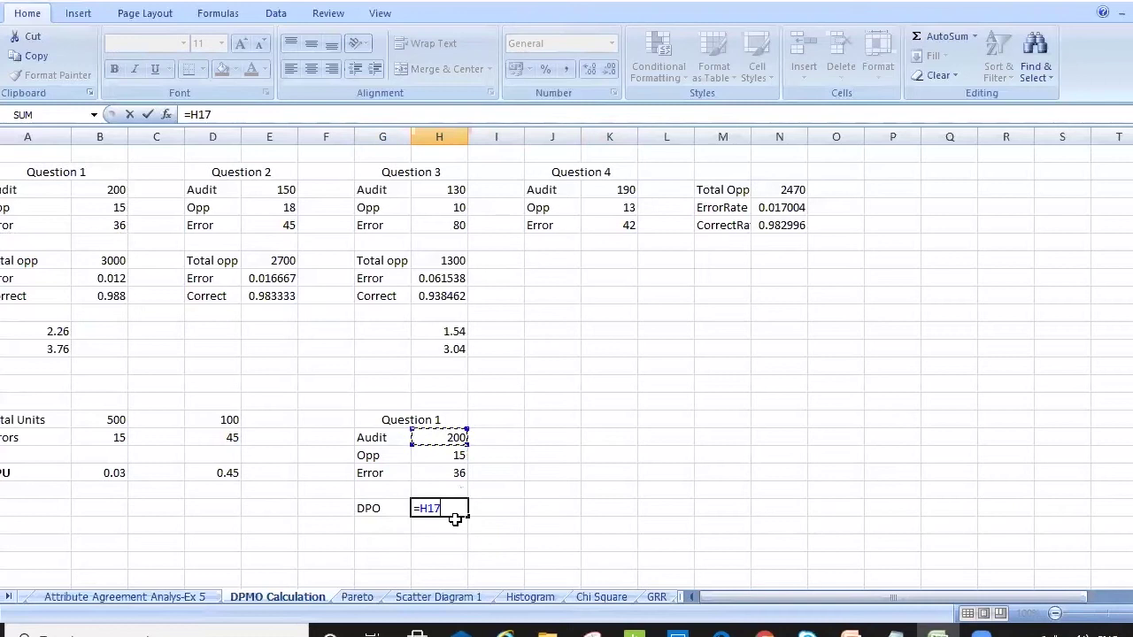
{"action": "type", "text": "*"}
{"action": "key", "text": "Up"}
{"action": "key", "text": "Up"}
{"action": "key", "text": "Up"}
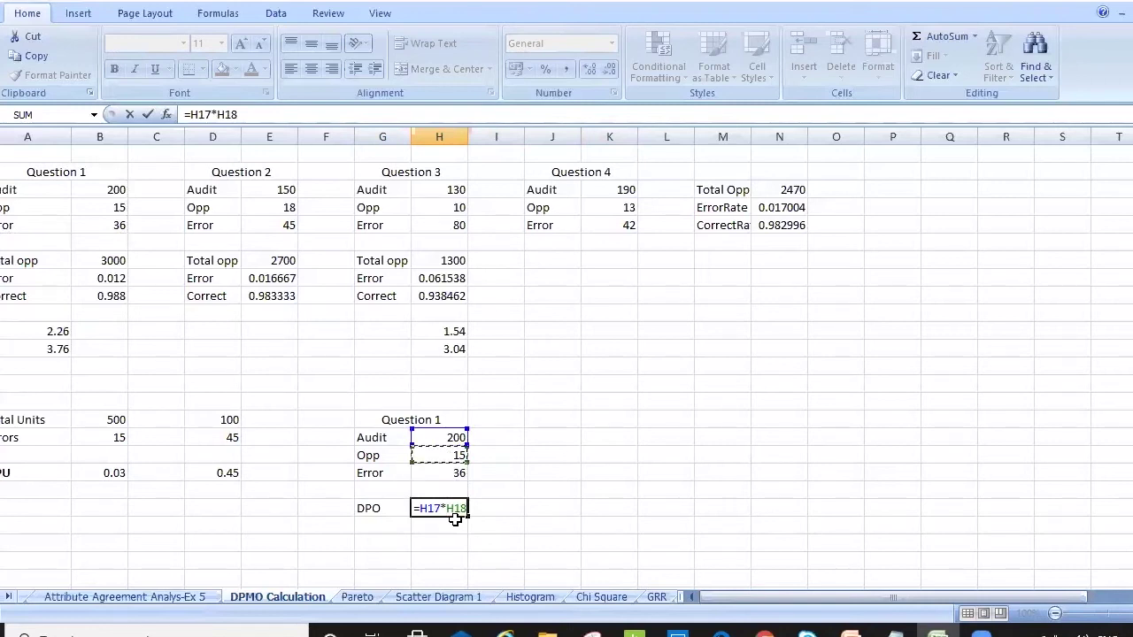
{"action": "key", "text": "Return"}
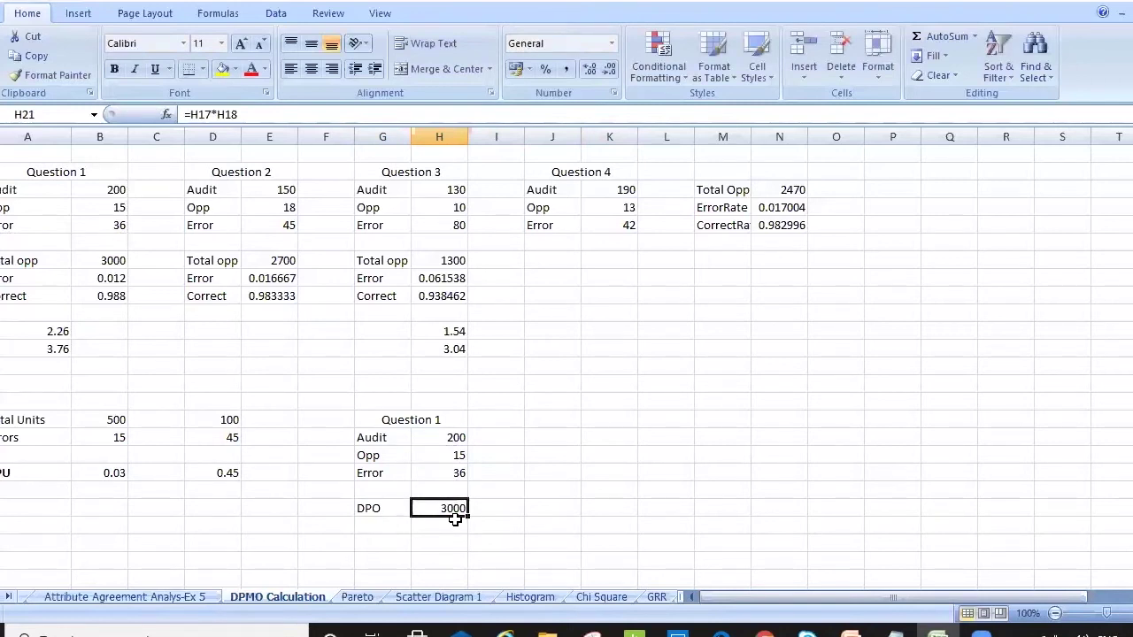
- Replace the label in G21 with Total Opp
{"action": "key", "text": "Left"}
{"action": "type", "text": "Total"}
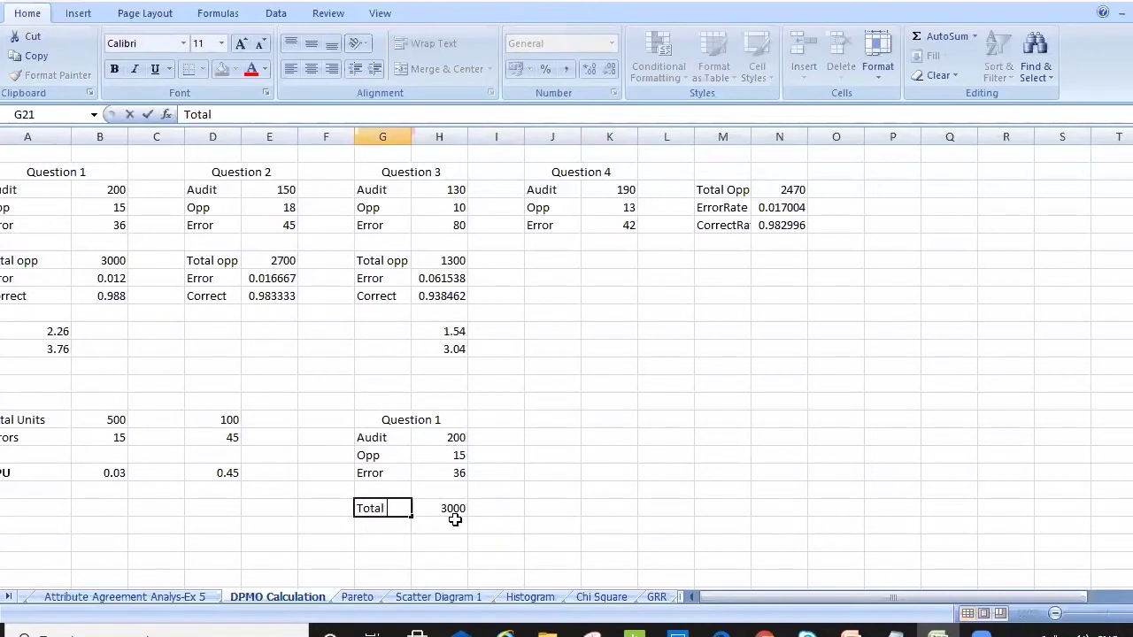
{"action": "type", "text": " Opp"}
{"action": "key", "text": "Return"}
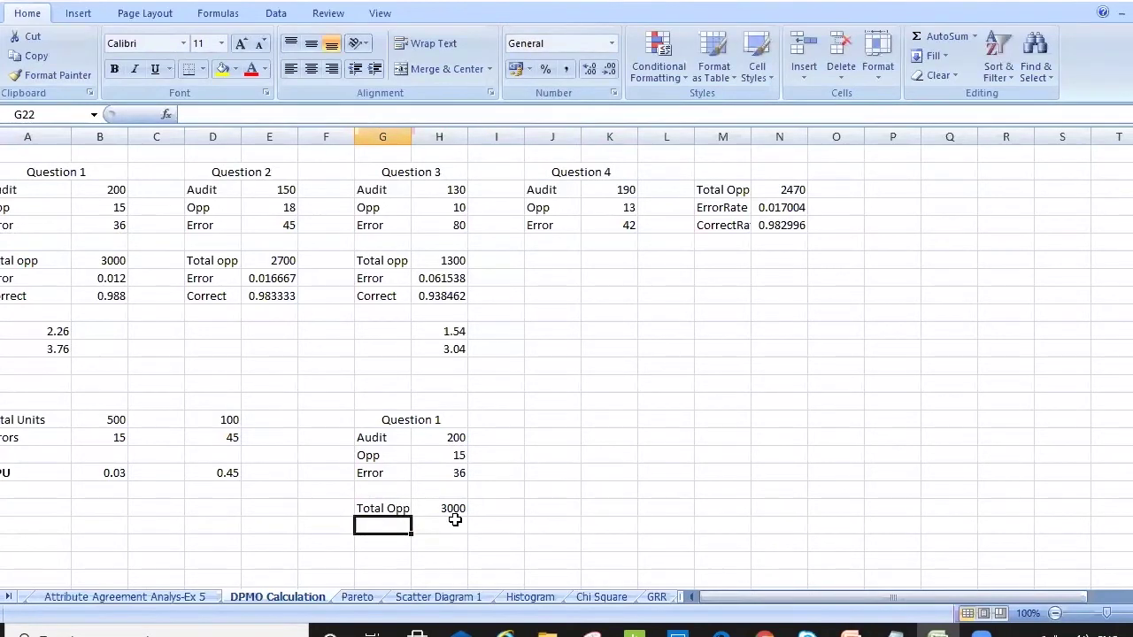
- Label cell G23 as DPO, two rows below Total Opp
{"action": "key", "text": "Up"}
{"action": "key", "text": "Up"}
{"action": "key", "text": "Down"}
{"action": "key", "text": "Down"}
{"action": "key", "text": "Down"}
{"action": "type", "text": "DPO"}
{"action": "key", "text": "Left"}
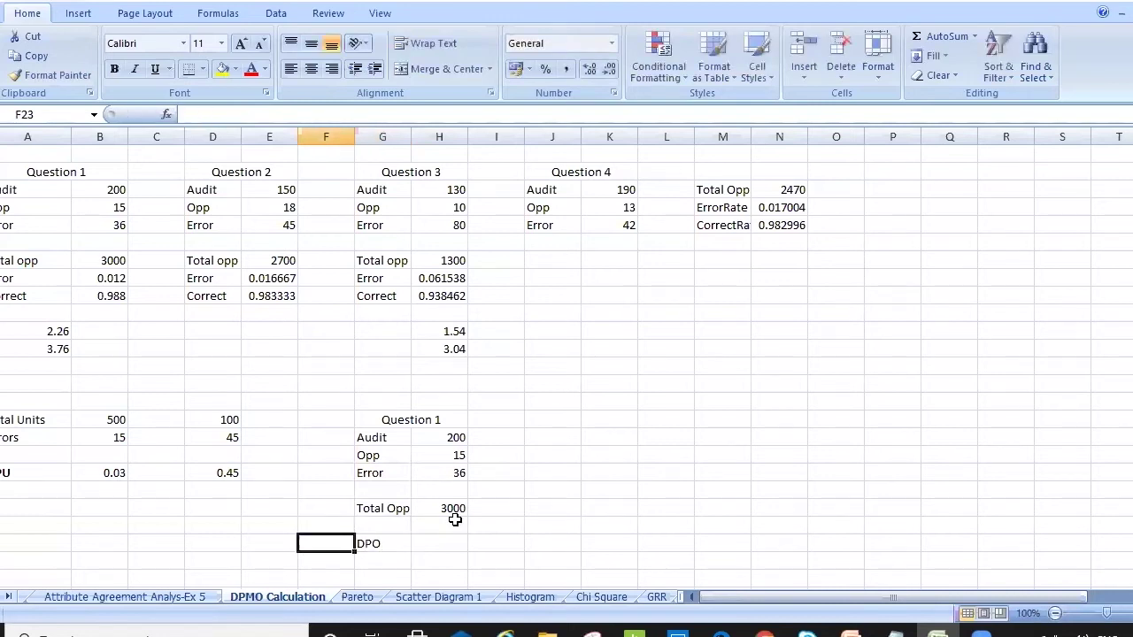
- Calculate DPO in H23 with the formula =H19/H21 and make G23:H23 bold
{"action": "key", "text": "Right"}
{"action": "key", "text": "Right"}
{"action": "type", "text": "="}
{"action": "key", "text": "Up"}
{"action": "key", "text": "Up"}
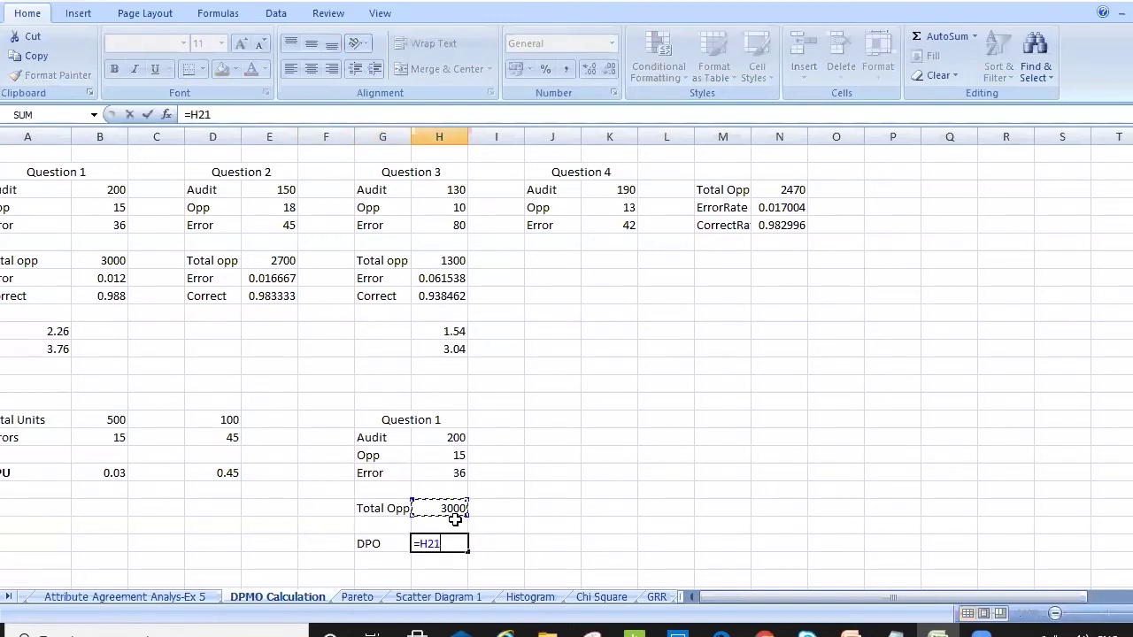
{"action": "key", "text": "Up"}
{"action": "key", "text": "Up"}
{"action": "type", "text": "/"}
{"action": "key", "text": "Down"}
{"action": "key", "text": "Up"}
{"action": "key", "text": "Up"}
{"action": "key", "text": "Up"}
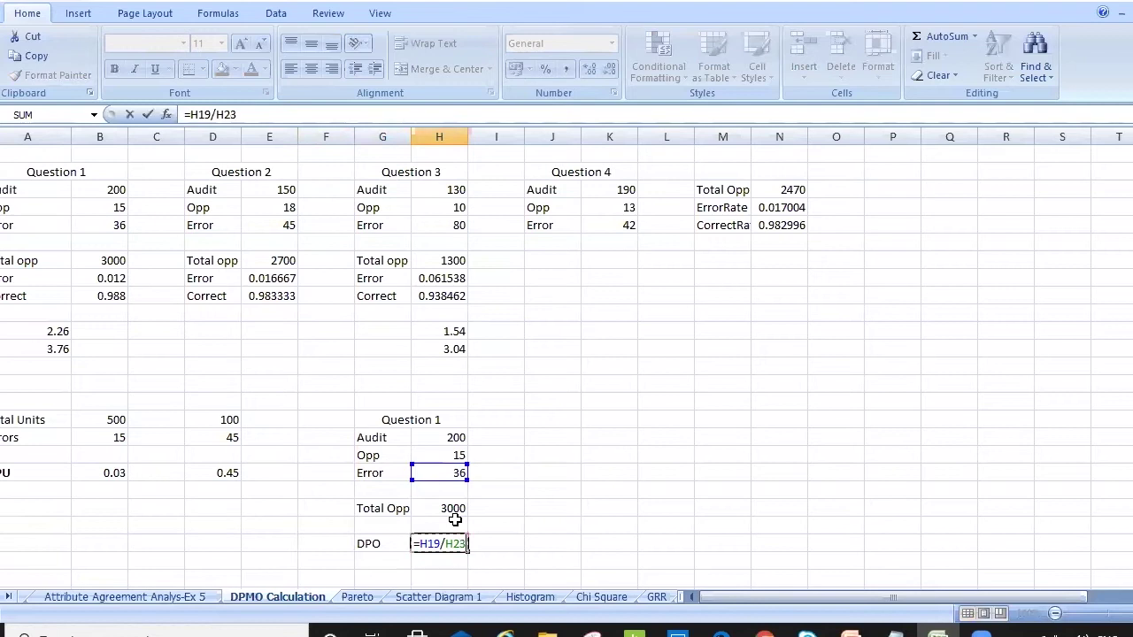
{"action": "key", "text": "Return"}
{"action": "key", "text": "Up"}
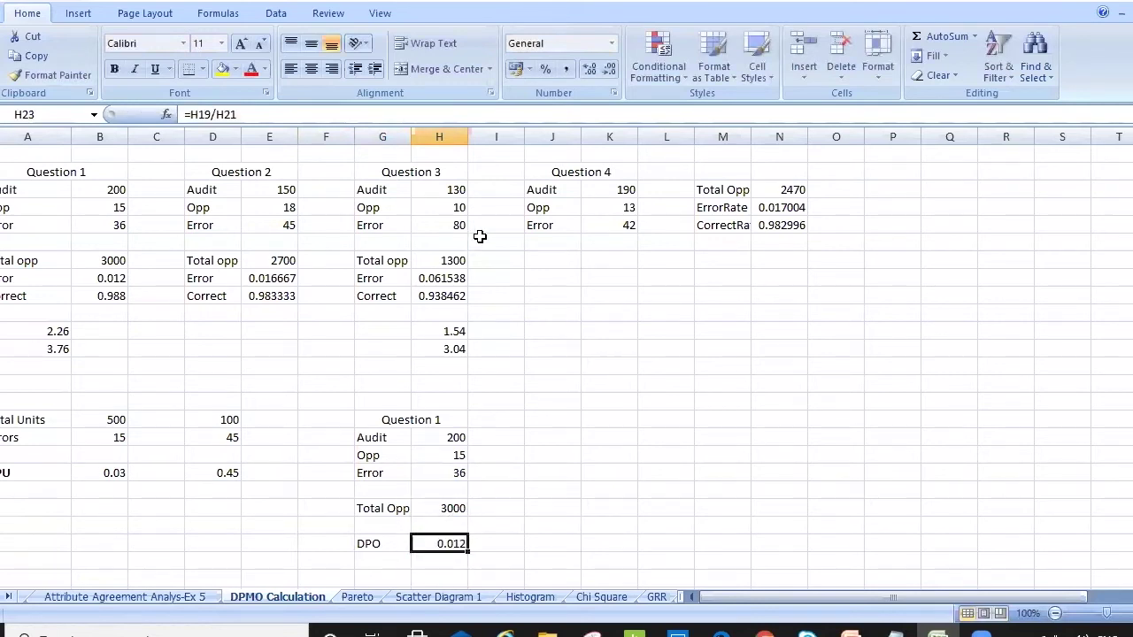
{"action": "left_click_drag", "start_coordinate": [364, 543], "coordinate": [433, 544]}
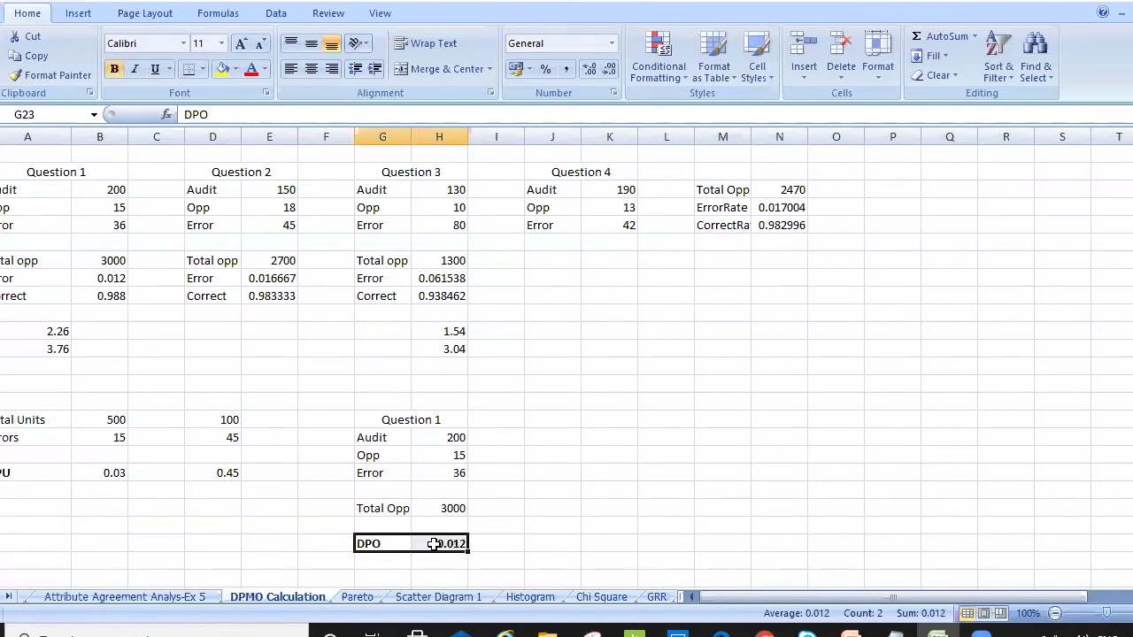
- Compare the Total Units and Errors inputs of the DPU examples with the Audit and Opp inputs of the DPO example
{"action": "key", "text": "Left"}
{"action": "key", "text": "Left"}
{"action": "key", "text": "Up"}
{"action": "key", "text": "Up"}
{"action": "key", "text": "Up"}
{"action": "key", "text": "Up"}
{"action": "key", "text": "Up"}
{"action": "key", "text": "Up"}
{"action": "key", "text": "Up"}
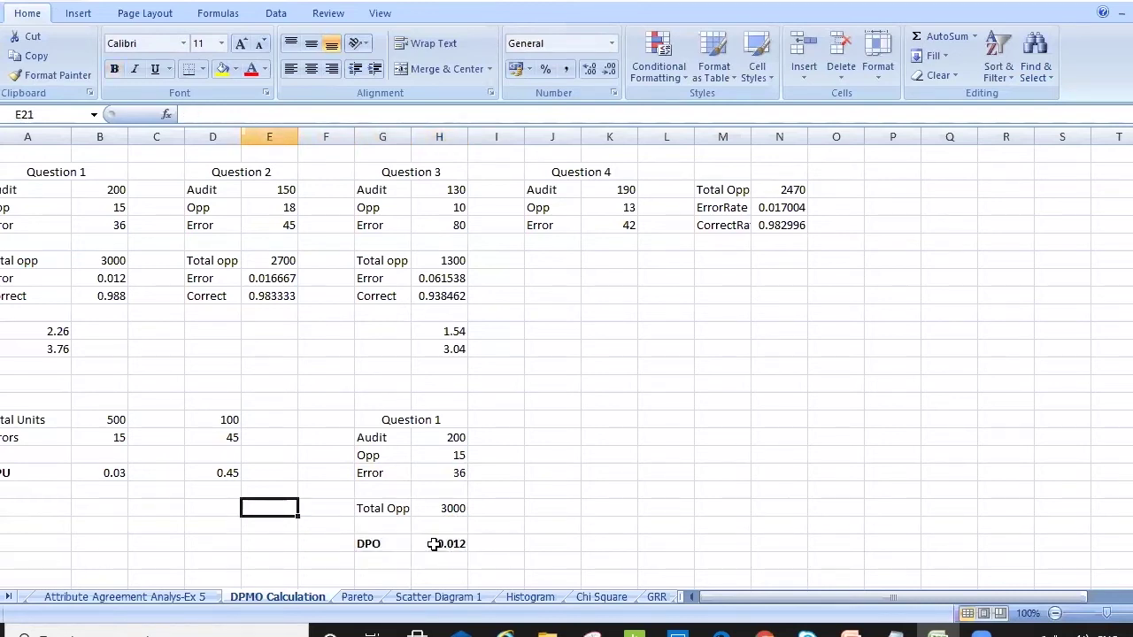
{"action": "key", "text": "Left"}
{"action": "key", "text": "Left"}
{"action": "key", "text": "Down"}
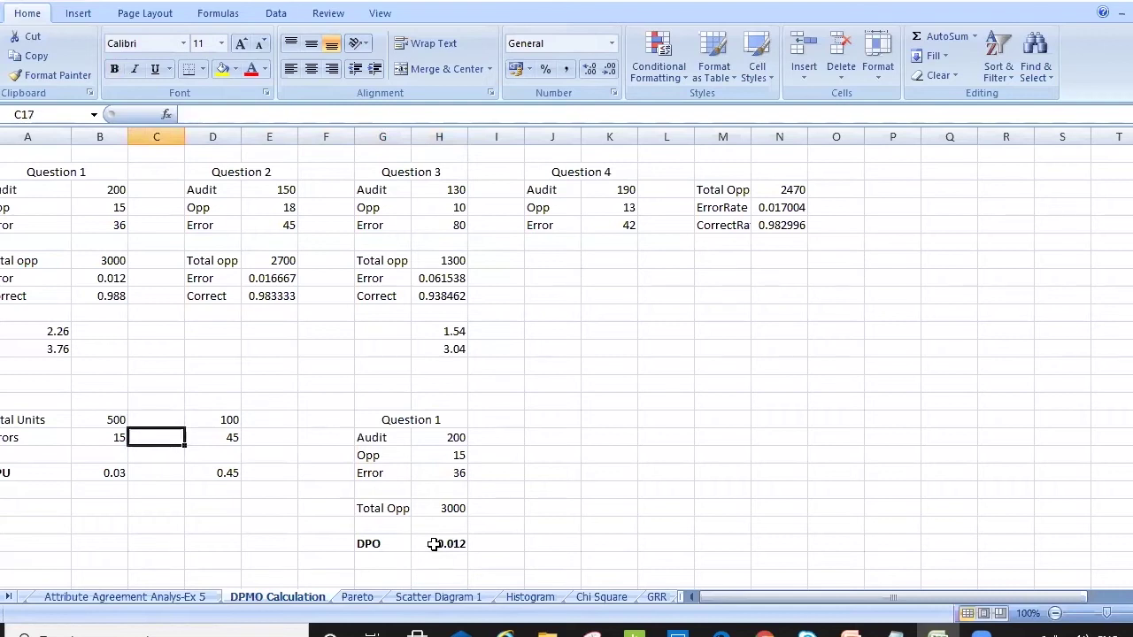
{"action": "key", "text": "Right"}
{"action": "key", "text": "Right"}
{"action": "key", "text": "Right"}
{"action": "key", "text": "Right"}
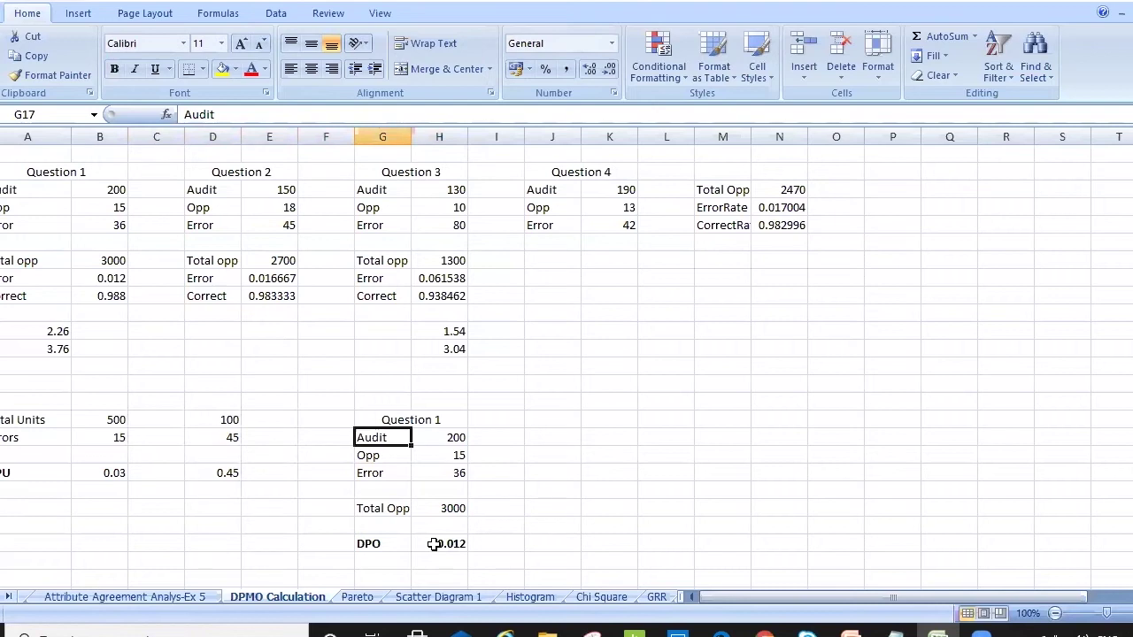
{"action": "key", "text": "Right"}
{"action": "key", "text": "Left"}
{"action": "key", "text": "Down"}
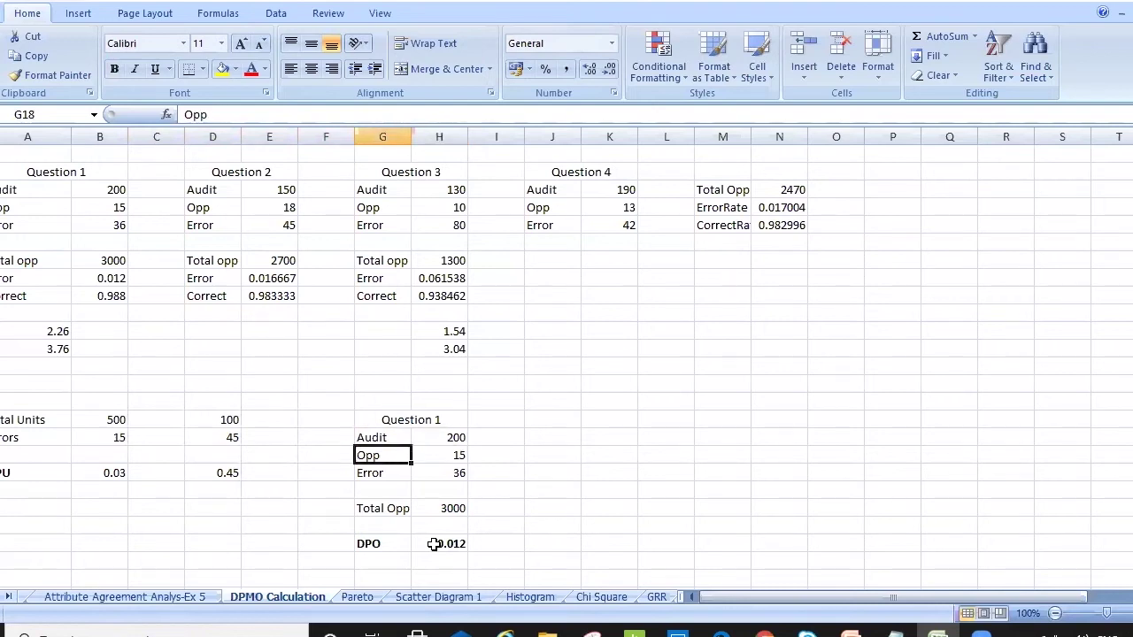
- Review the Audit, Opp, Error and Total Opp values of the Question 1 DPO example in column H
{"action": "key", "text": "Up"}
{"action": "key", "text": "Down"}
{"action": "key", "text": "Right"}
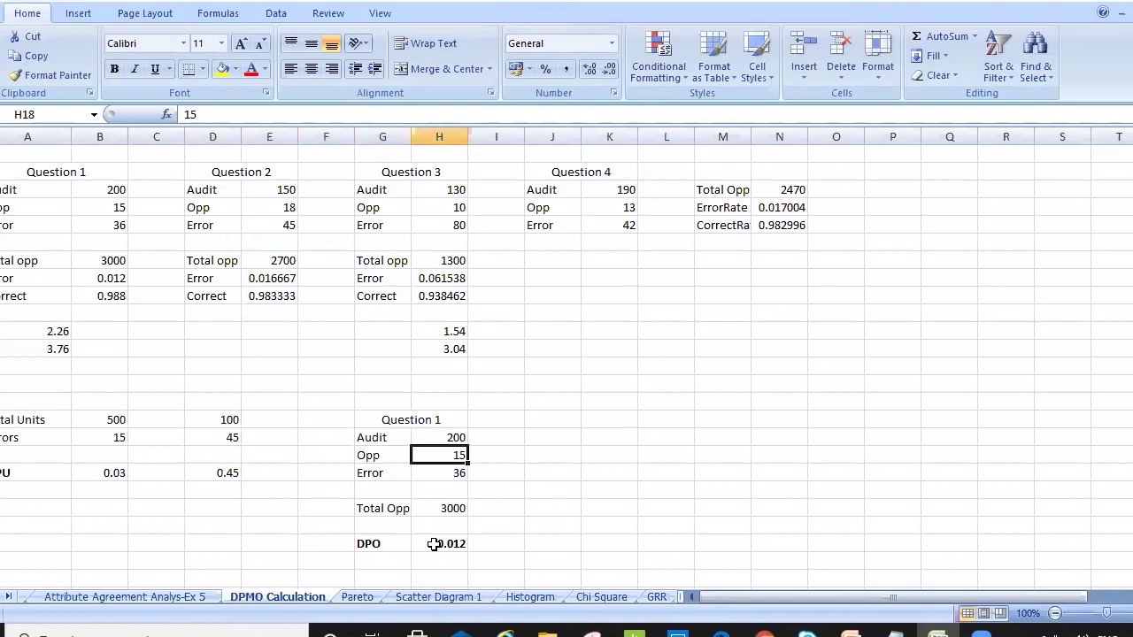
{"action": "key", "text": "Down"}
{"action": "key", "text": "Down"}
{"action": "key", "text": "Down"}
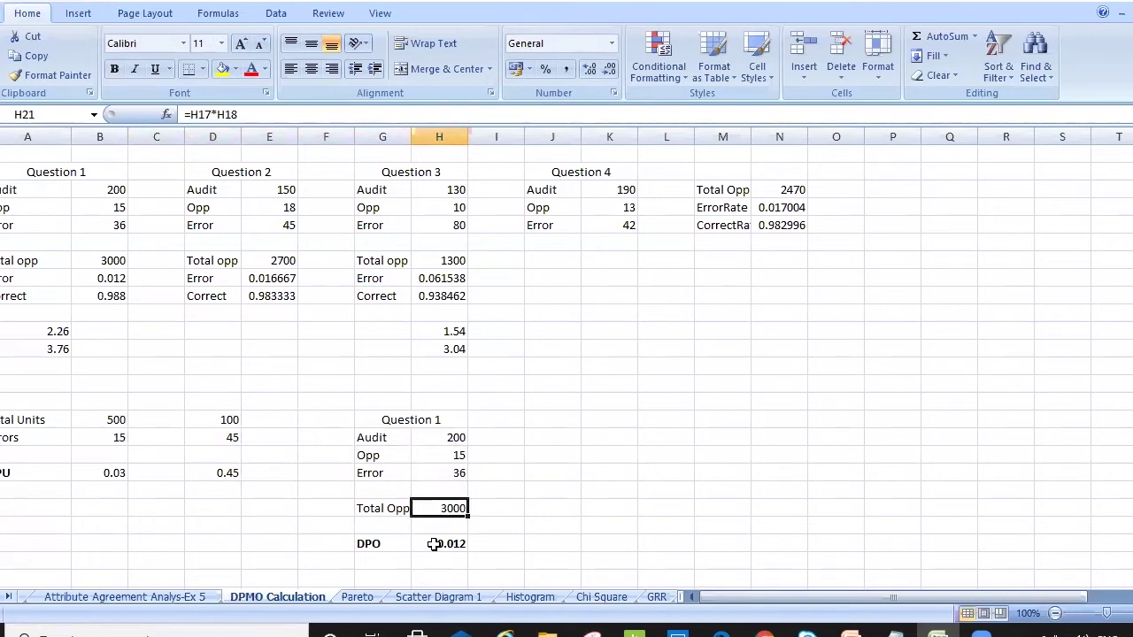
{"action": "key", "text": "Up"}
{"action": "key", "text": "Up"}
{"action": "key", "text": "Up"}
{"action": "key", "text": "Up"}
{"action": "key", "text": "Up"}
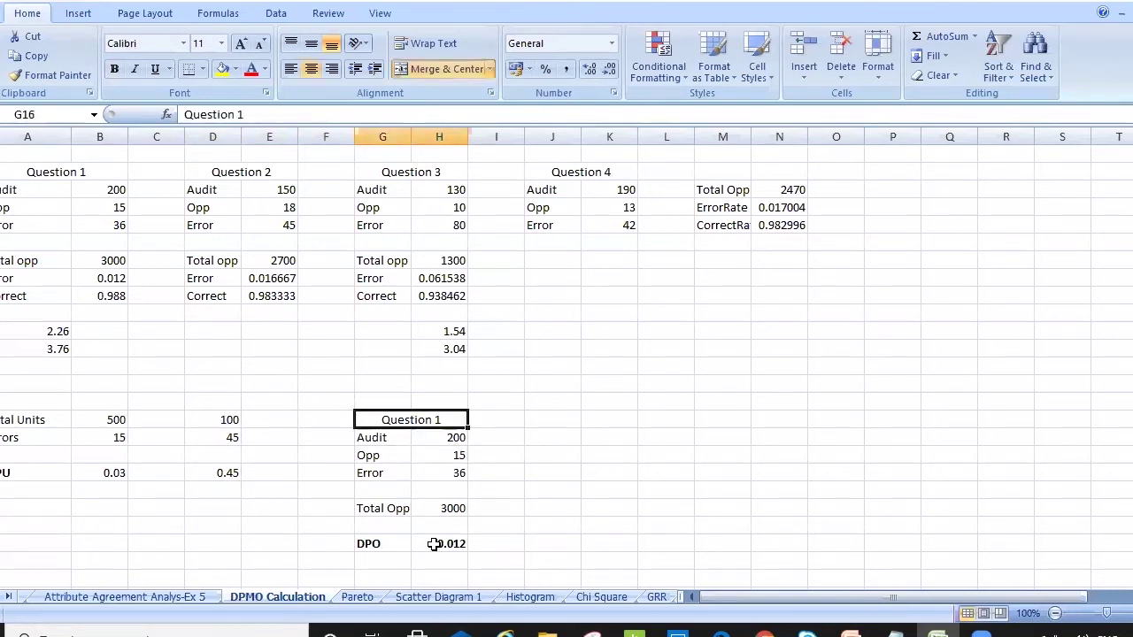
{"action": "key", "text": "Down"}
{"action": "key", "text": "Down"}
{"action": "key", "text": "Down"}
{"action": "key", "text": "Down"}
{"action": "key", "text": "Down"}
{"action": "key", "text": "Down"}
{"action": "key", "text": "Down"}
{"action": "key", "text": "Up"}
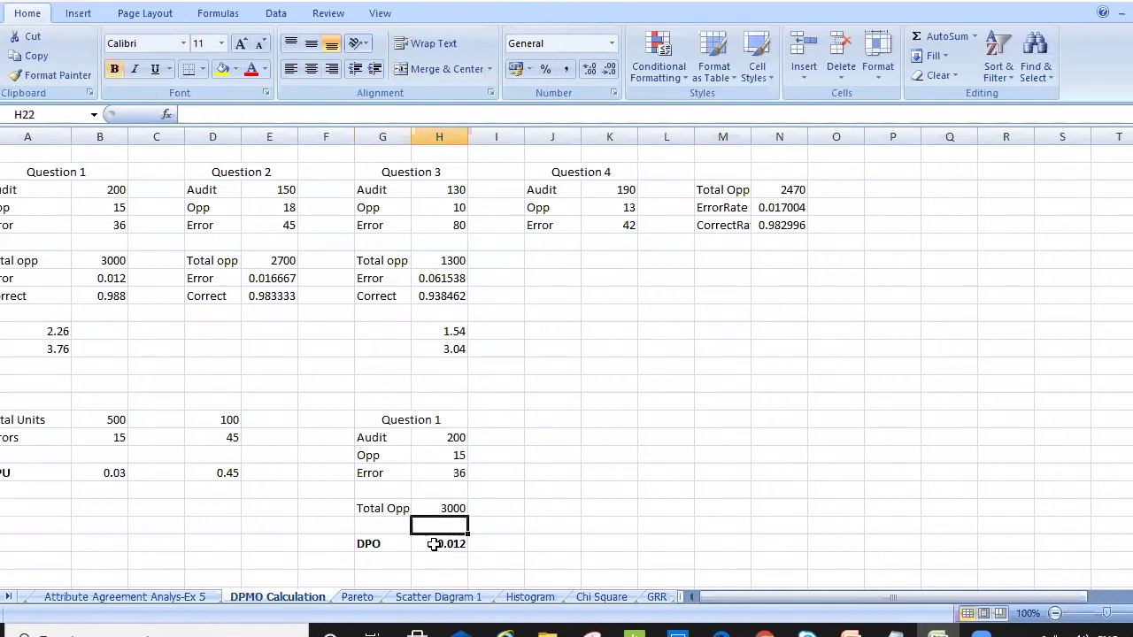
- Copy the Question 2 data block D2:E5 and paste it at J16, beside the Question 1 DPO example
{"action": "key", "text": "Up"}
{"action": "key", "text": "Up"}
{"action": "key", "text": "Up"}
{"action": "key", "text": "Up"}
{"action": "key", "text": "Up"}
{"action": "key", "text": "Up"}
{"action": "key", "text": "Up"}
{"action": "key", "text": "Up"}
{"action": "key", "text": "Up"}
{"action": "key", "text": "Up"}
{"action": "key", "text": "Up"}
{"action": "key", "text": "Up"}
{"action": "key", "text": "Up"}
{"action": "key", "text": "Up"}
{"action": "key", "text": "Up"}
{"action": "key", "text": "Up"}
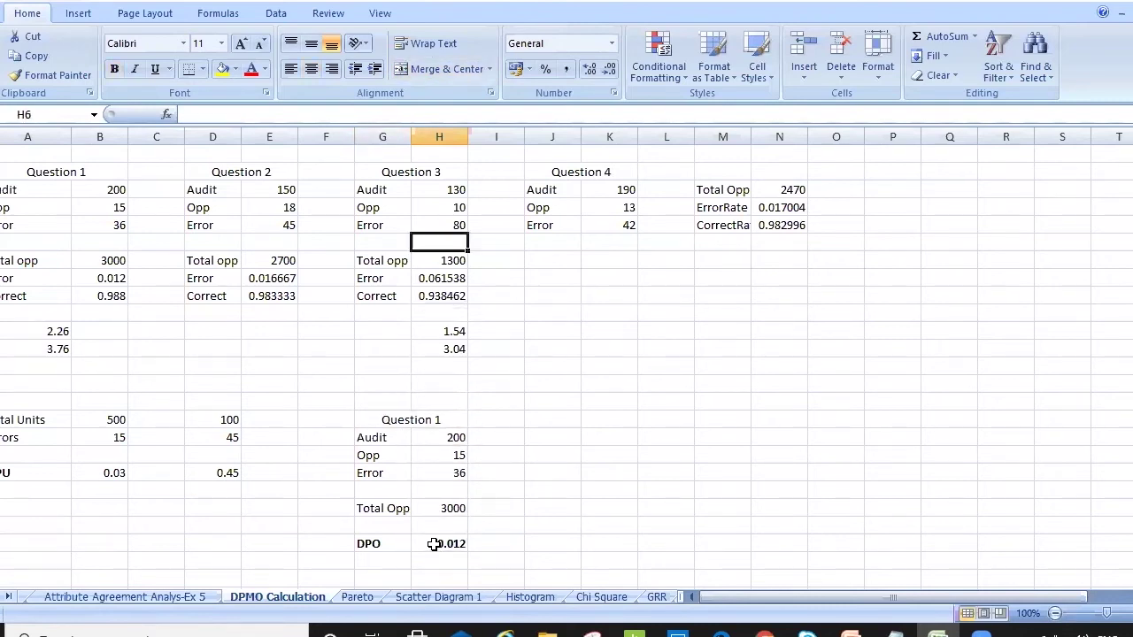
{"action": "key", "text": "ctrl+c"}
{"action": "left_click", "coordinate": [557, 422]}
{"action": "key", "text": "ctrl+v"}
- Label cell J21 as Total Opp, two rows below the copied Question 2 data
{"action": "key", "text": "Down"}
{"action": "key", "text": "Down"}
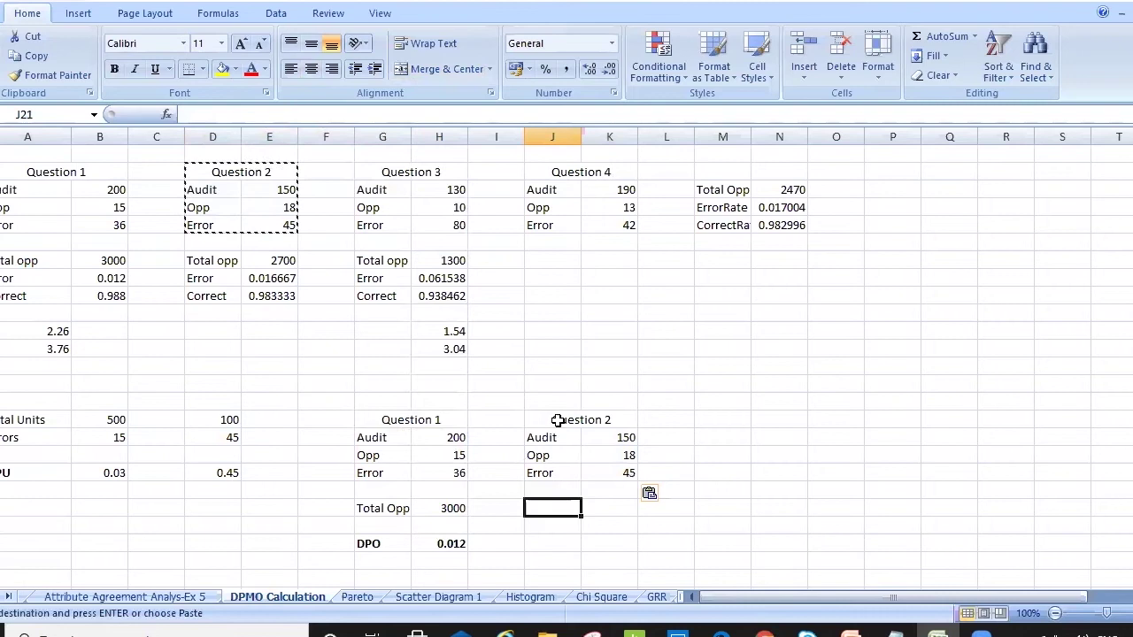
{"action": "type", "text": "Total Opp"}
{"action": "key", "text": "Tab"}
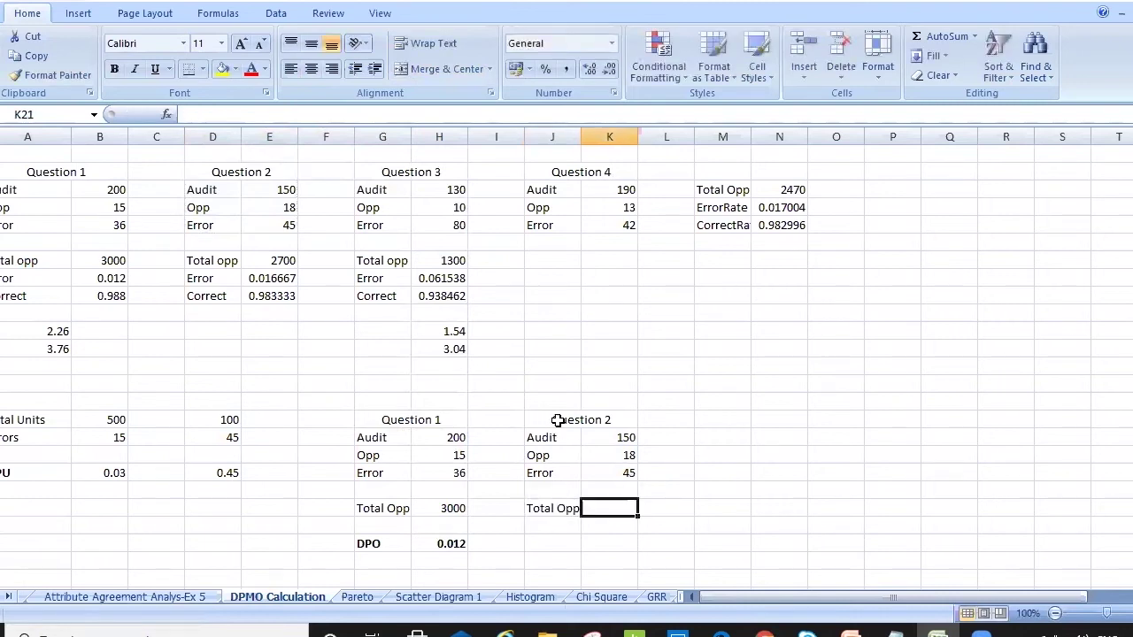
- Calculate Question 2's total opportunities in K21 with the formula =K17*K18
{"action": "type", "text": "="}
{"action": "key", "text": "Up"}
{"action": "key", "text": "Up"}
{"action": "key", "text": "Up"}
{"action": "key", "text": "Up"}
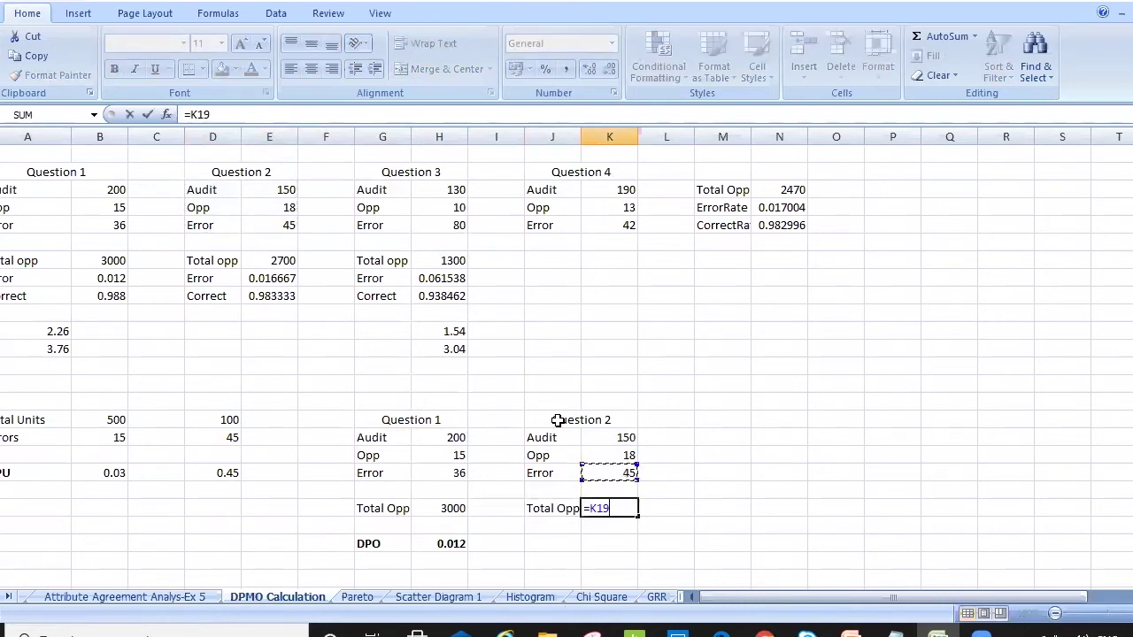
{"action": "type", "text": "*"}
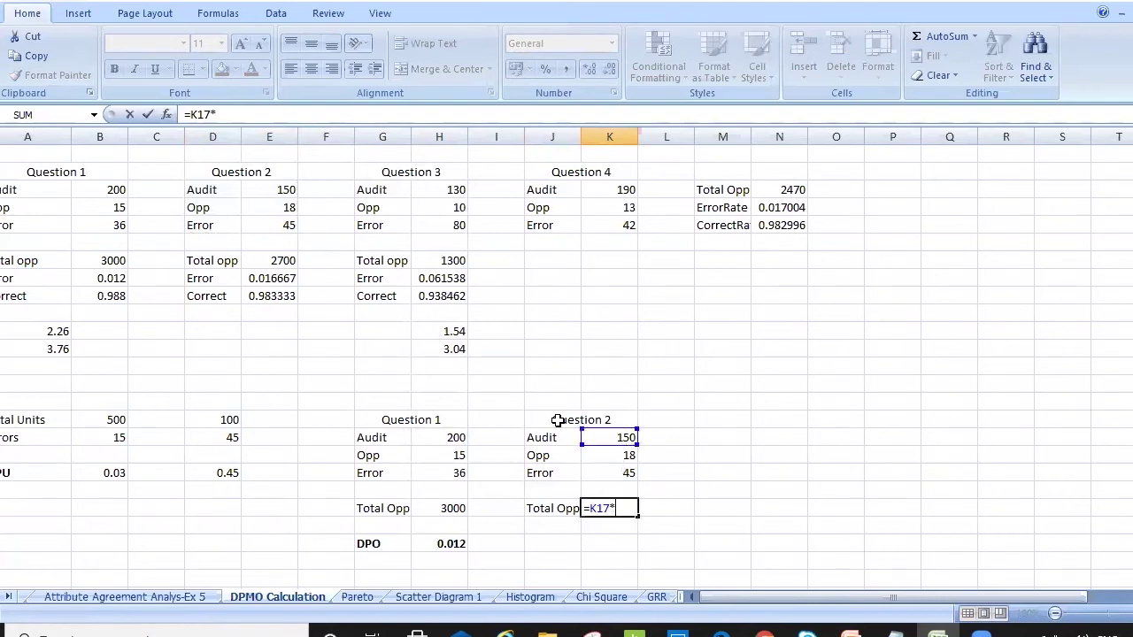
{"action": "key", "text": "Up"}
{"action": "key", "text": "Up"}
{"action": "key", "text": "Up"}
{"action": "key", "text": "Return"}
{"action": "key", "text": "Up"}
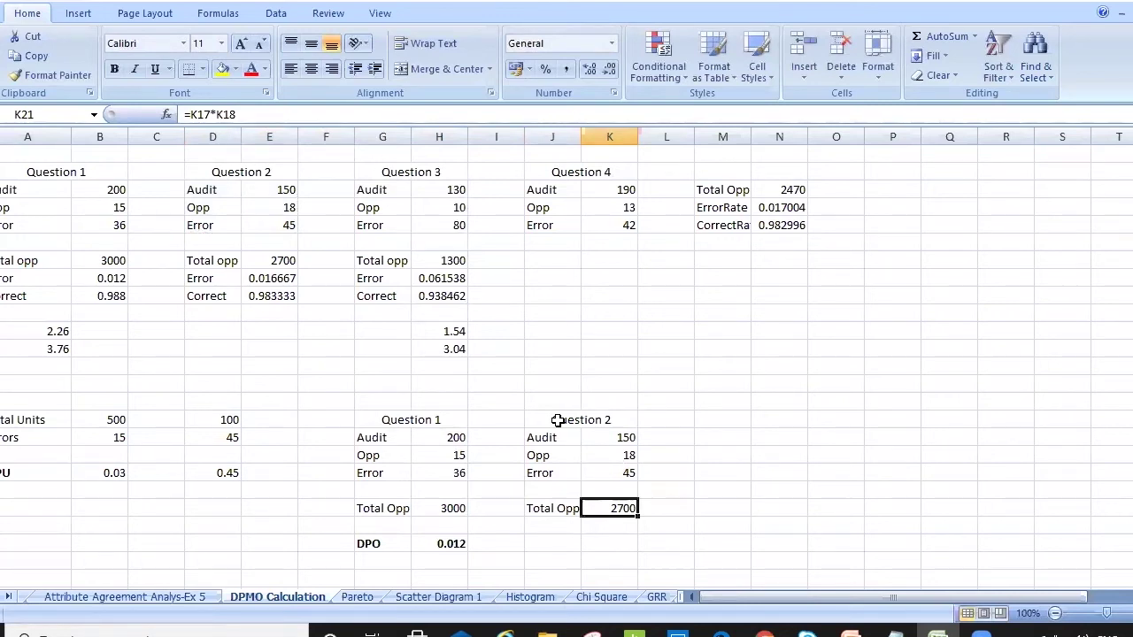
- Label cell J23 as DPO, two rows below Question 2's Total Opp
{"action": "key", "text": "Down"}
{"action": "key", "text": "Down"}
{"action": "key", "text": "Left"}
{"action": "type", "text": "DPO"}
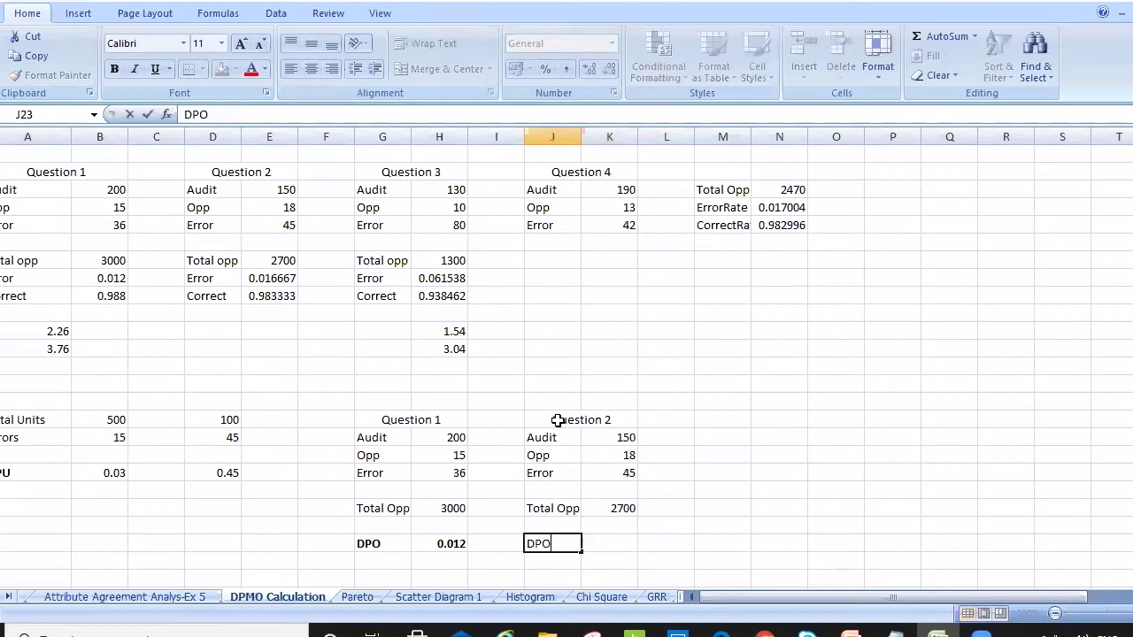
{"action": "key", "text": "Right"}
- Calculate Question 2's DPO in K23 with the formula =K19/K21 and make J23:K23 bold
{"action": "type", "text": "="}
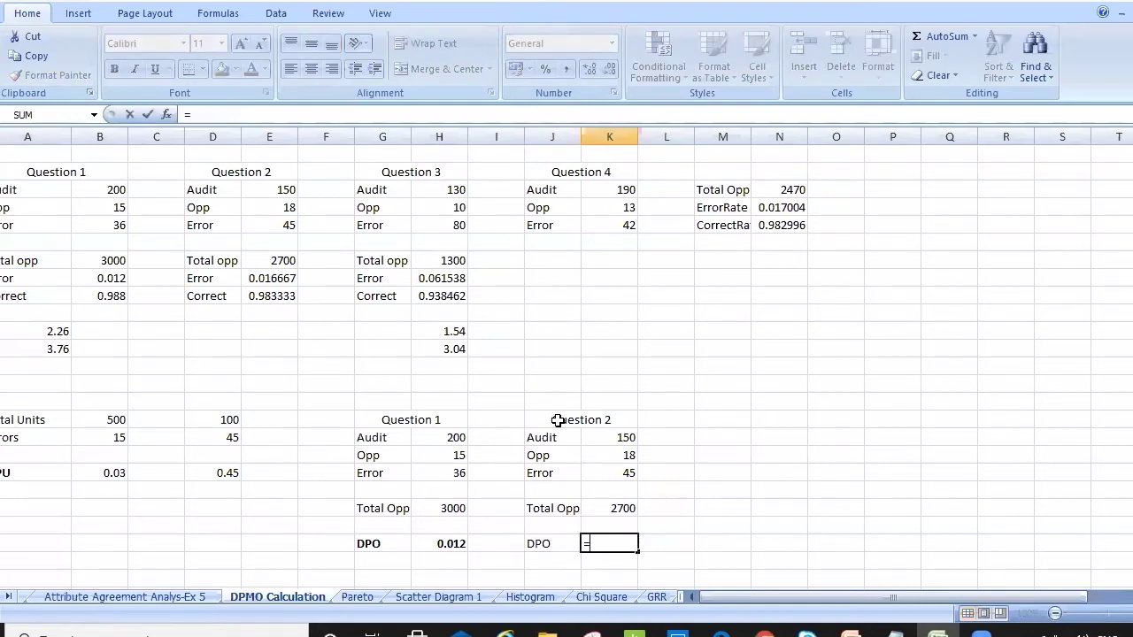
{"action": "key", "text": "Up"}
{"action": "key", "text": "Up"}
{"action": "key", "text": "Up"}
{"action": "key", "text": "Up"}
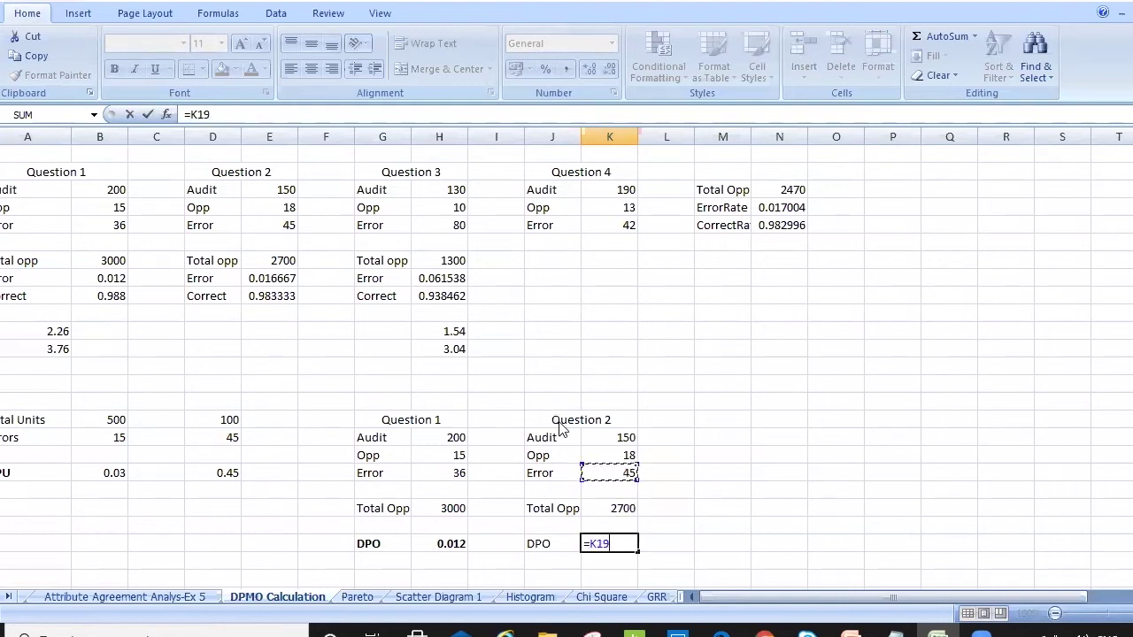
{"action": "type", "text": "/"}
{"action": "key", "text": "Up"}
{"action": "key", "text": "Up"}
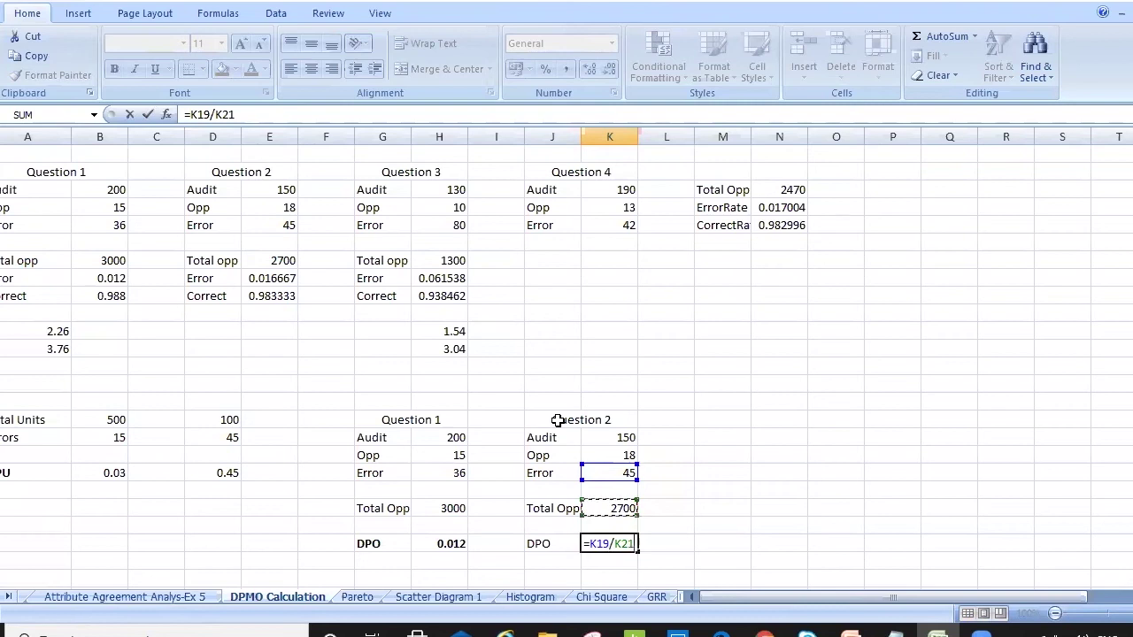
{"action": "key", "text": "Return"}
{"action": "key", "text": "Up"}
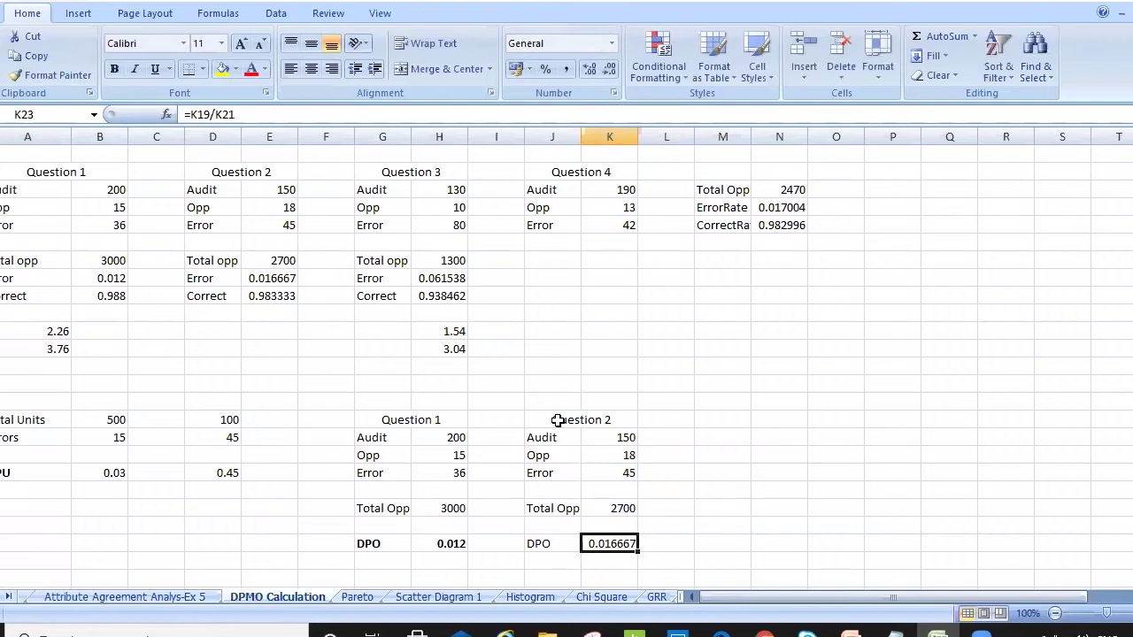
{"action": "left_click", "coordinate": [558, 435]}
{"action": "left_click", "coordinate": [558, 420]}
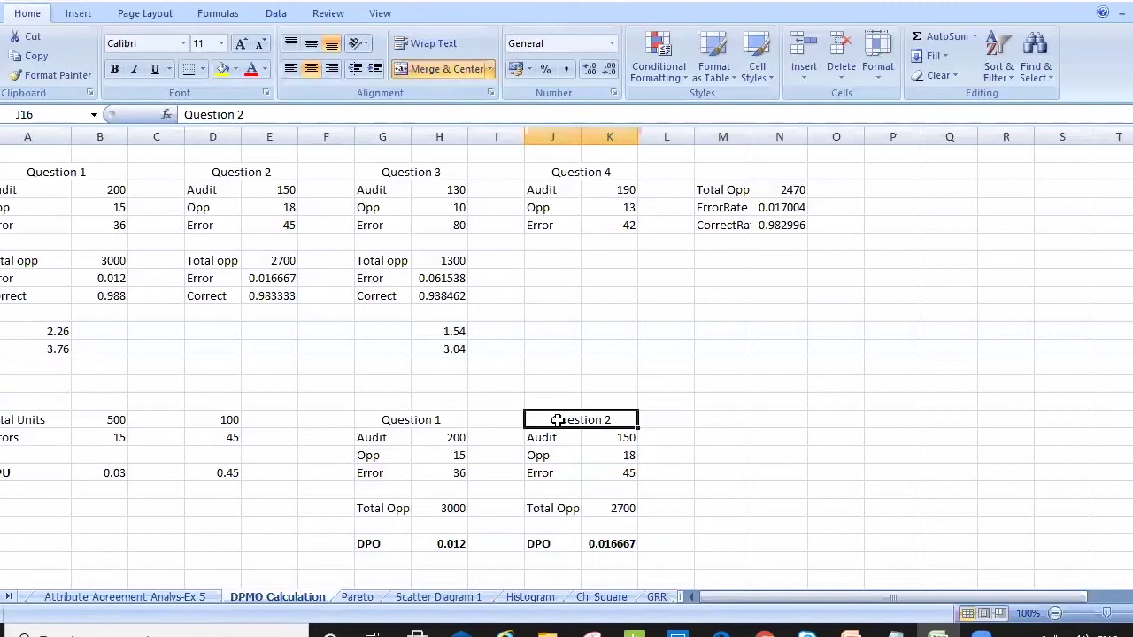
- Review the Audit, Opp and Error inputs of the Question 2 DPO example
{"action": "key", "text": "Down"}
{"action": "key", "text": "Down"}
{"action": "key", "text": "Down"}
{"action": "key", "text": "Down"}
{"action": "key", "text": "Up"}
{"action": "key", "text": "Up"}
{"action": "key", "text": "Up"}
{"action": "key", "text": "Up"}
- Calculate Question 2's defects per million opportunities in M23 with =K23*1000000 and display it without decimal places
{"action": "key", "text": "Right"}
{"action": "key", "text": "Right"}
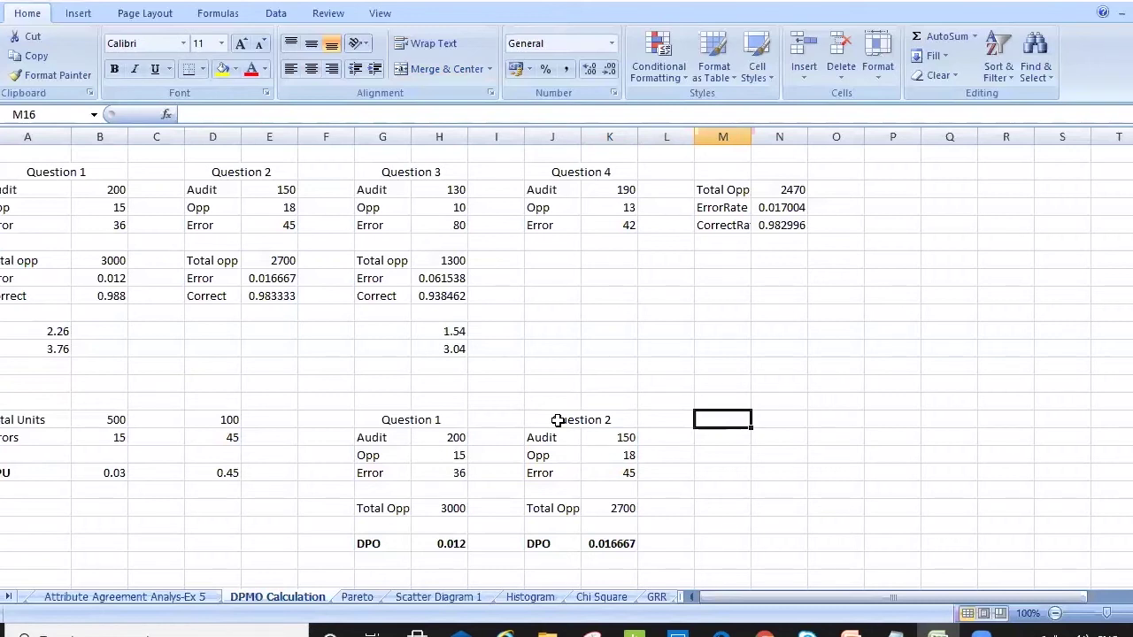
{"action": "key", "text": "Down"}
{"action": "key", "text": "Down"}
{"action": "key", "text": "Down"}
{"action": "key", "text": "Down"}
{"action": "key", "text": "Down"}
{"action": "key", "text": "Down"}
{"action": "key", "text": "Down"}
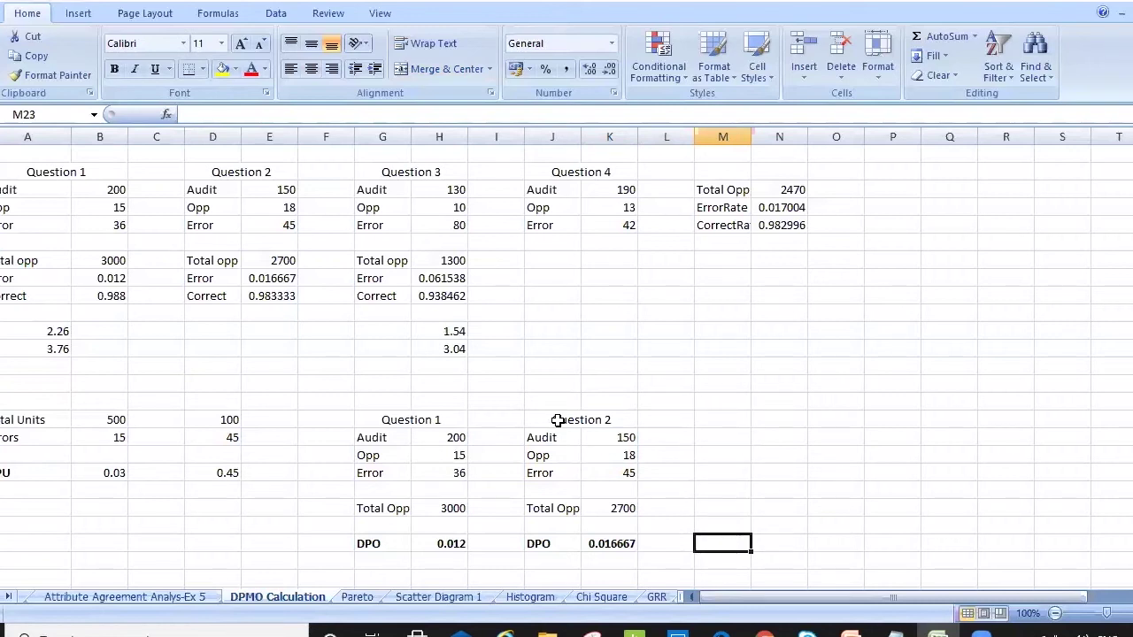
{"action": "type", "text": "="}
{"action": "key", "text": "Left"}
{"action": "key", "text": "Left"}
{"action": "type", "text": "*"}
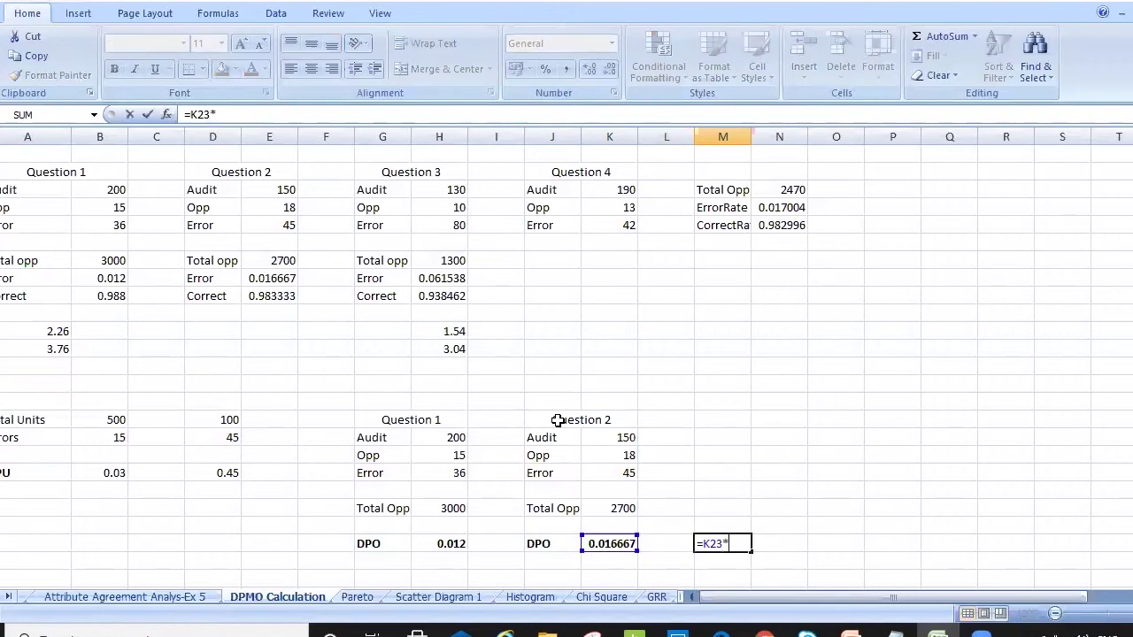
{"action": "type", "text": "1000000"}
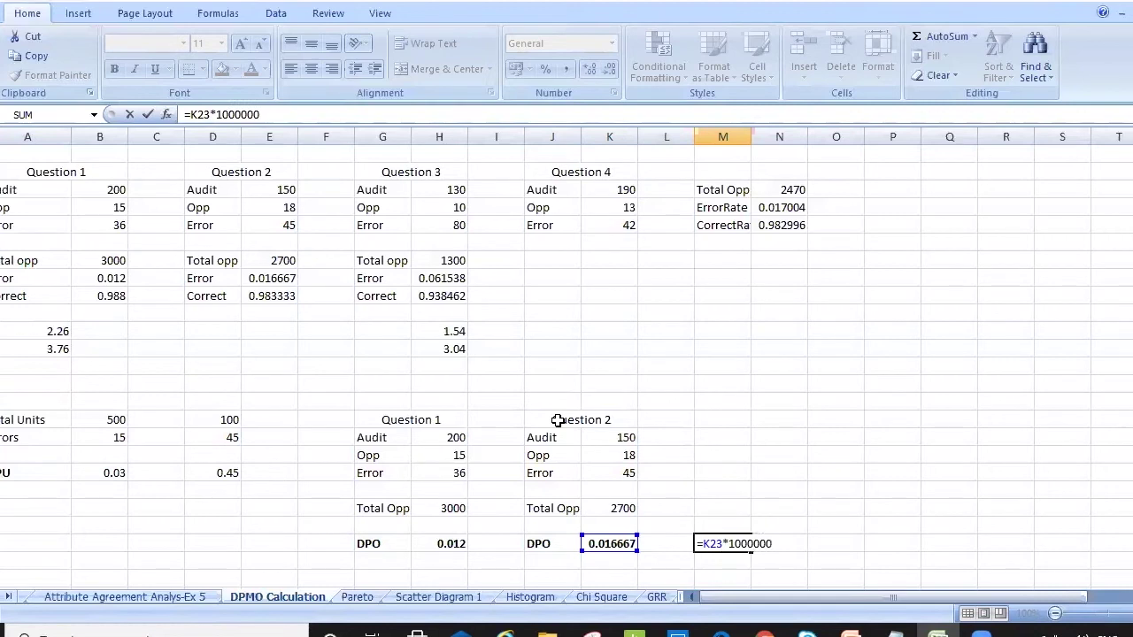
{"action": "key", "text": "Return"}
{"action": "key", "text": "Up"}
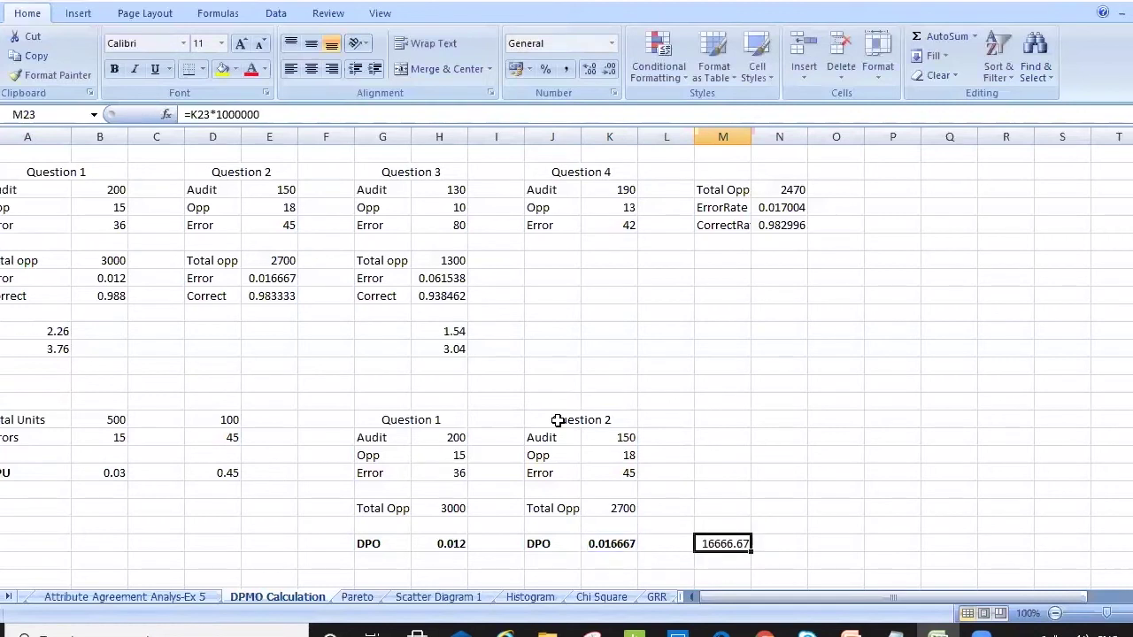
{"action": "left_click", "coordinate": [612, 71]}
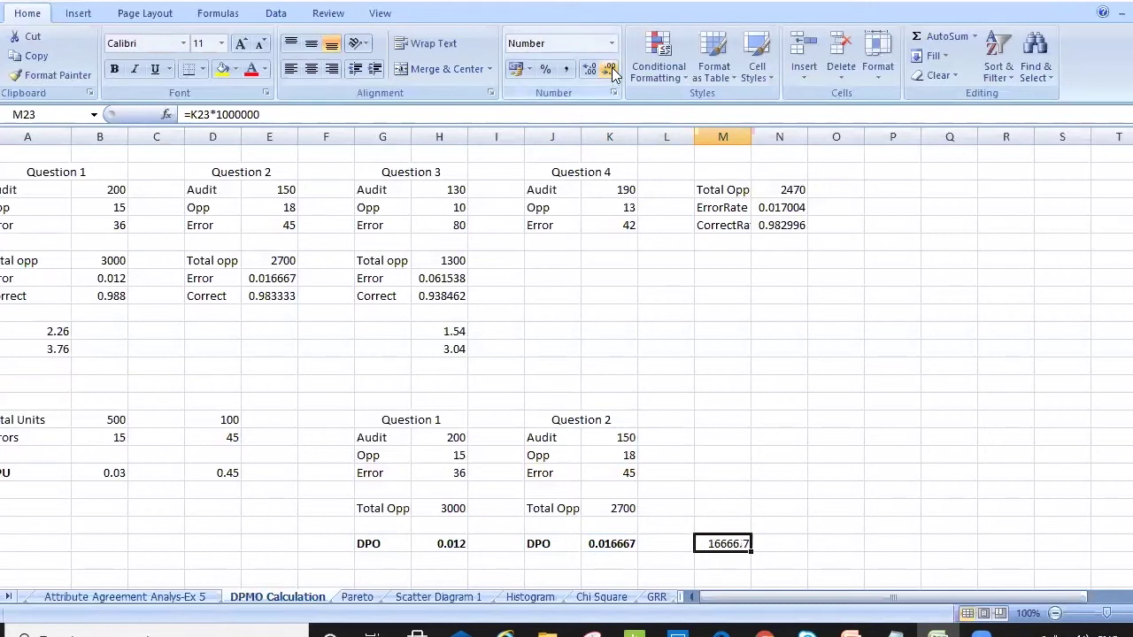
{"action": "left_click", "coordinate": [612, 70]}
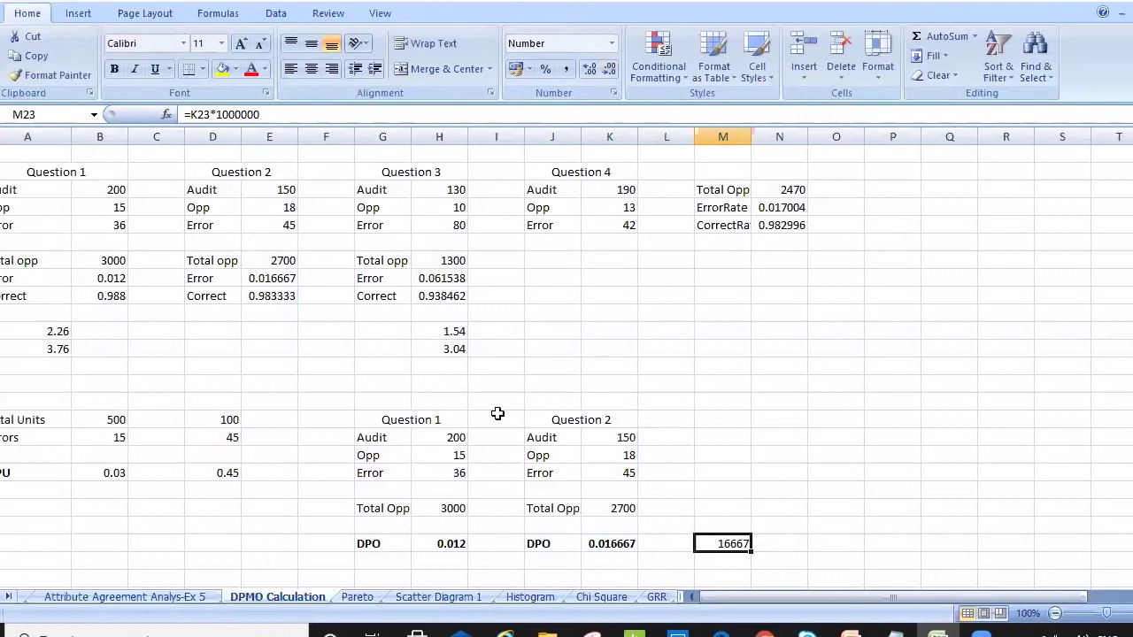
- Label cell M22 as DPMO, directly above the calculated value
{"action": "left_click", "coordinate": [723, 510]}
{"action": "left_click", "coordinate": [724, 526]}
{"action": "type", "text": "DPMO"}
{"action": "key", "text": "Return"}
- Move the DPMO label and value from M22:M23 to J24:J25, below Question 2's DPO label
{"action": "left_click", "coordinate": [724, 526]}
{"action": "key", "text": "shift+Down"}
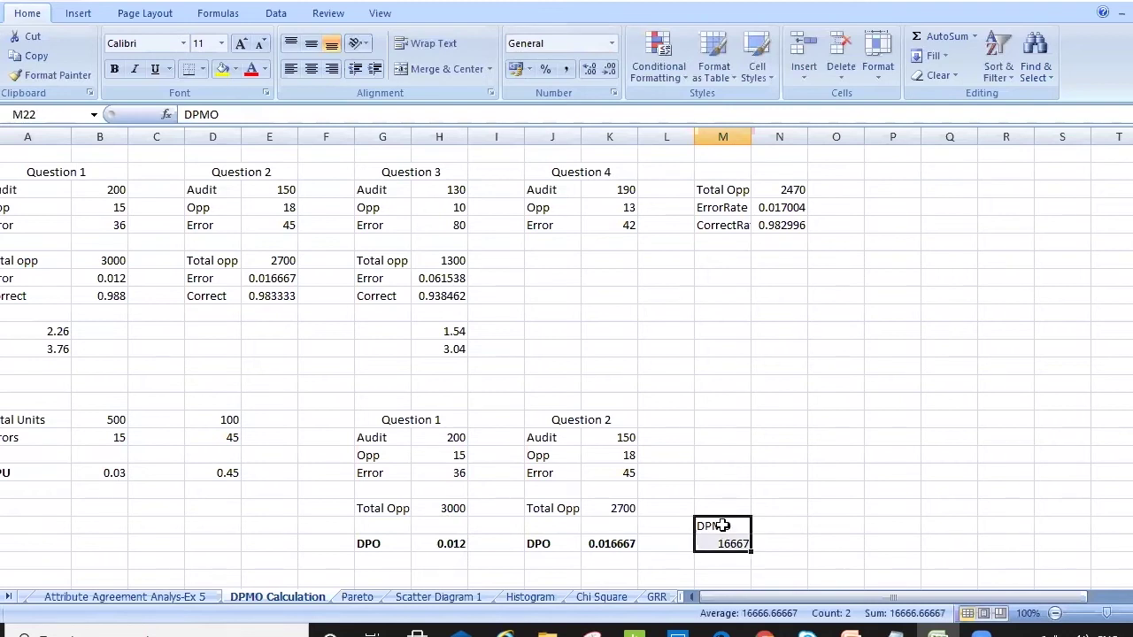
{"action": "key", "text": "Left"}
{"action": "key", "text": "Down"}
{"action": "key", "text": "Down"}
{"action": "key", "text": "Left"}
{"action": "key", "text": "Up"}
{"action": "key", "text": "Right"}
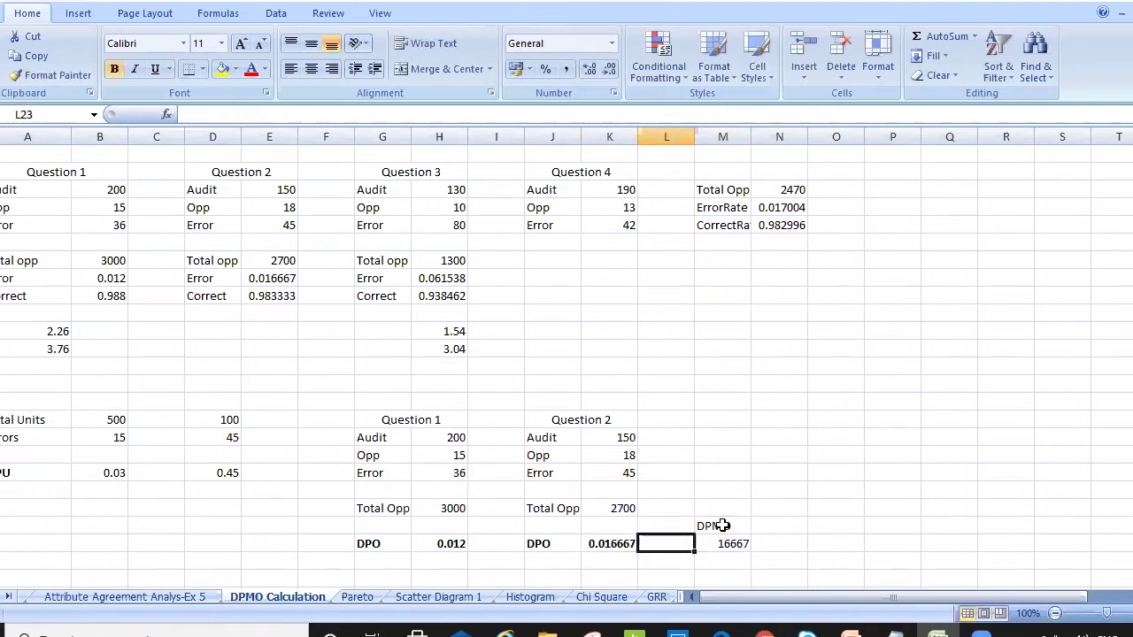
{"action": "key", "text": "Up"}
{"action": "key", "text": "Right"}
{"action": "key", "text": "shift+Down"}
{"action": "key", "text": "ctrl+c"}
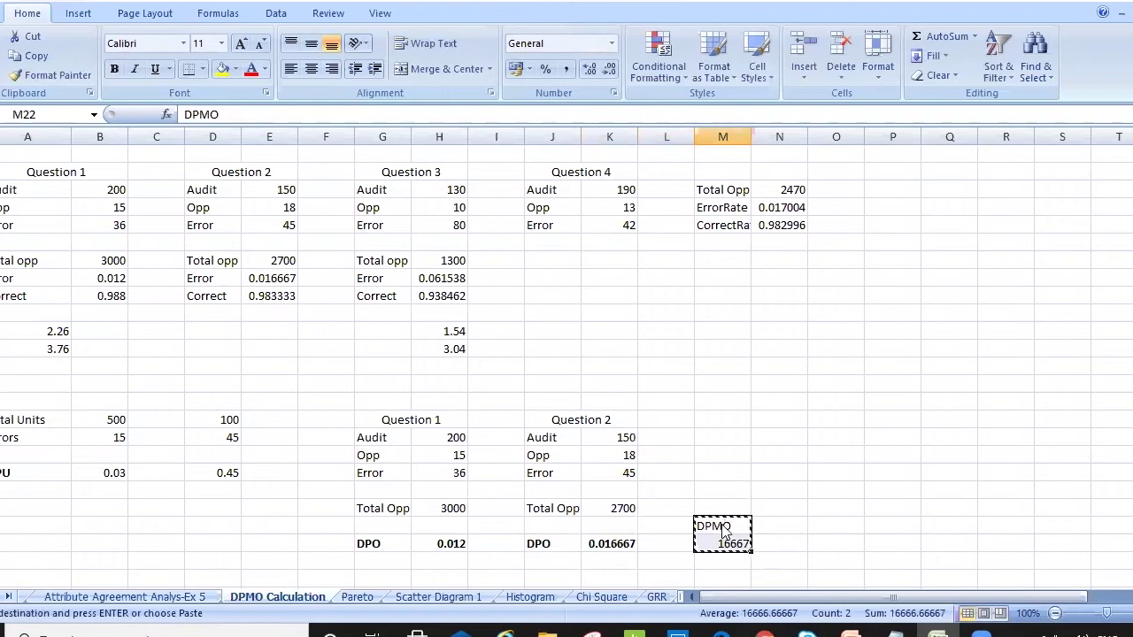
{"action": "key", "text": "Left"}
{"action": "key", "text": "Left"}
{"action": "key", "text": "Down"}
{"action": "key", "text": "Down"}
{"action": "key", "text": "Left"}
{"action": "key", "text": "Return"}
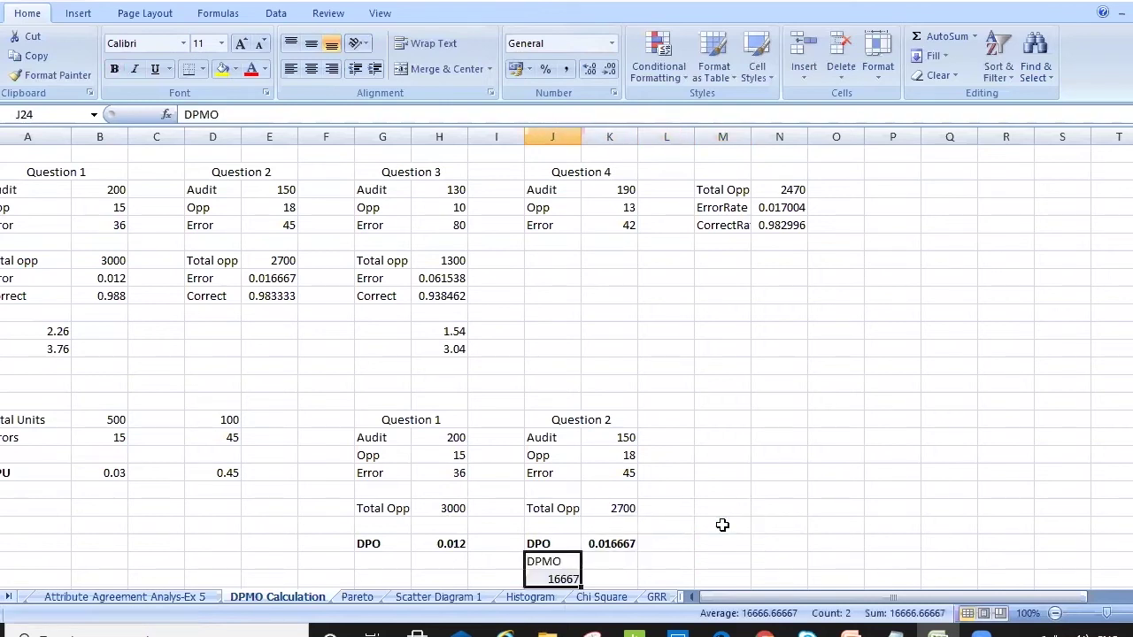
- Move the DPMO value from J25 to K24 beside its label and make J24:K24 bold
{"action": "key", "text": "Down"}
{"action": "key", "text": "ctrl+x"}
{"action": "key", "text": "Up"}
{"action": "key", "text": "Right"}
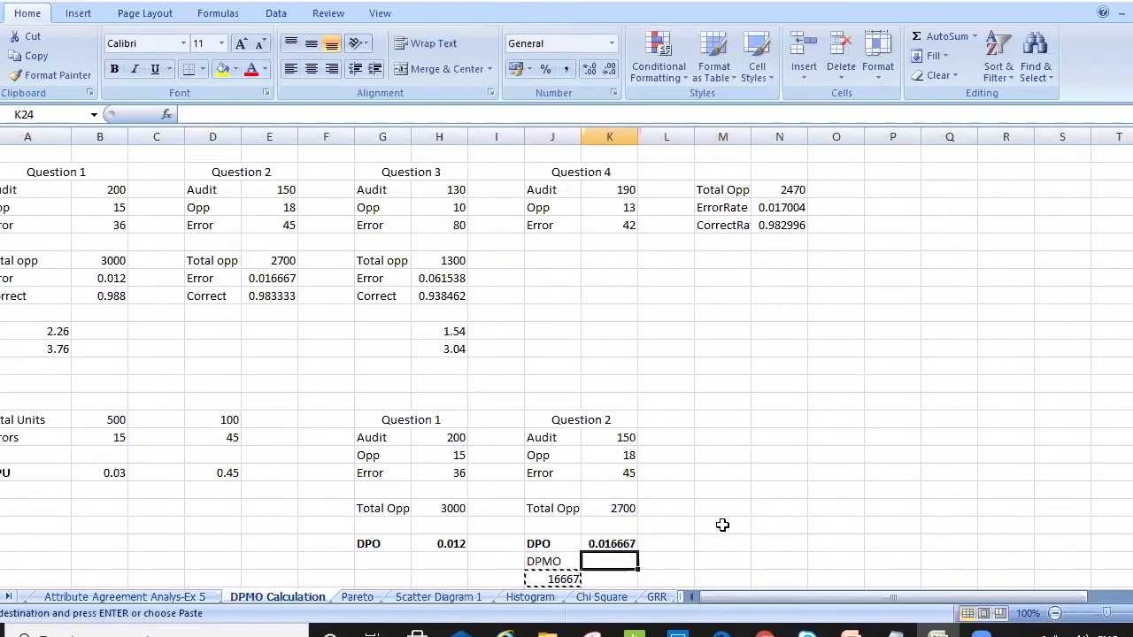
{"action": "key", "text": "Return"}
{"action": "key", "text": "Left"}
{"action": "key", "text": "shift+Right"}
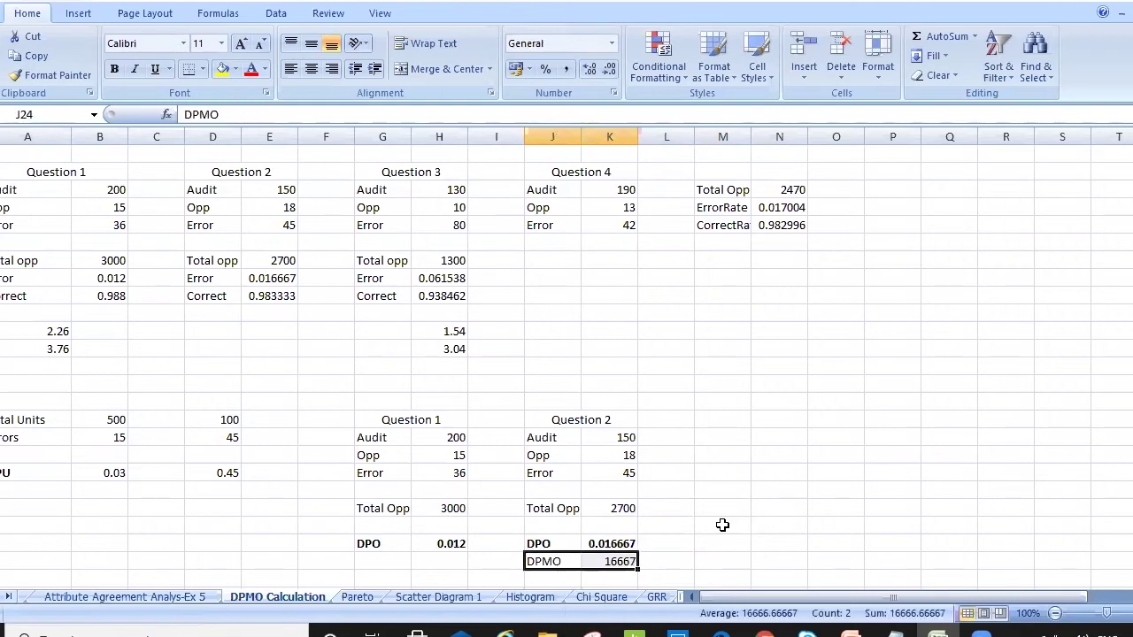
{"action": "key", "text": "ctrl+b"}
- Label cell G24 as DPMO and calculate Question 1's value in H24 with the formula =H23*1000000
{"action": "key", "text": "Left"}
{"action": "key", "text": "Left"}
{"action": "key", "text": "Left"}
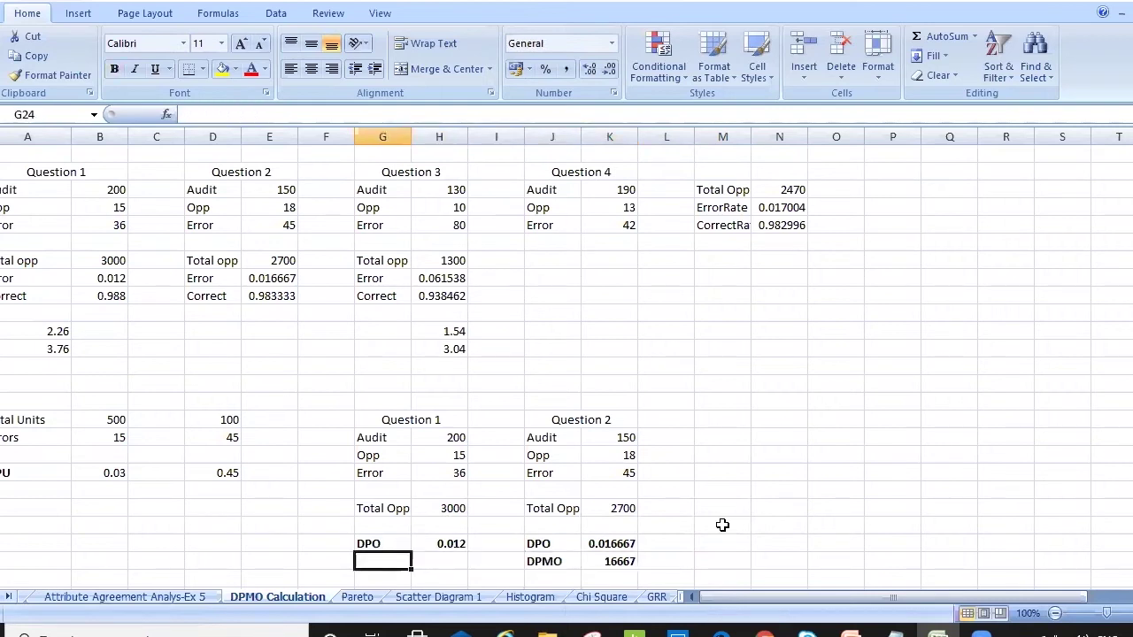
{"action": "type", "text": "DPMO"}
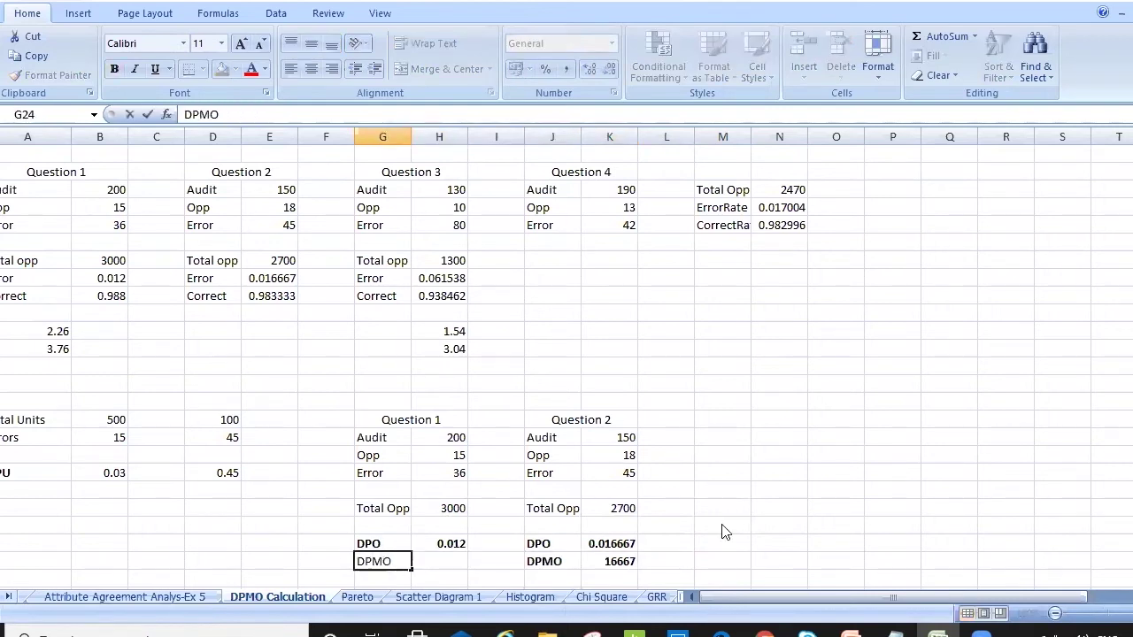
{"action": "key", "text": "Tab"}
{"action": "type", "text": "="}
{"action": "key", "text": "Up"}
{"action": "type", "text": "*"}
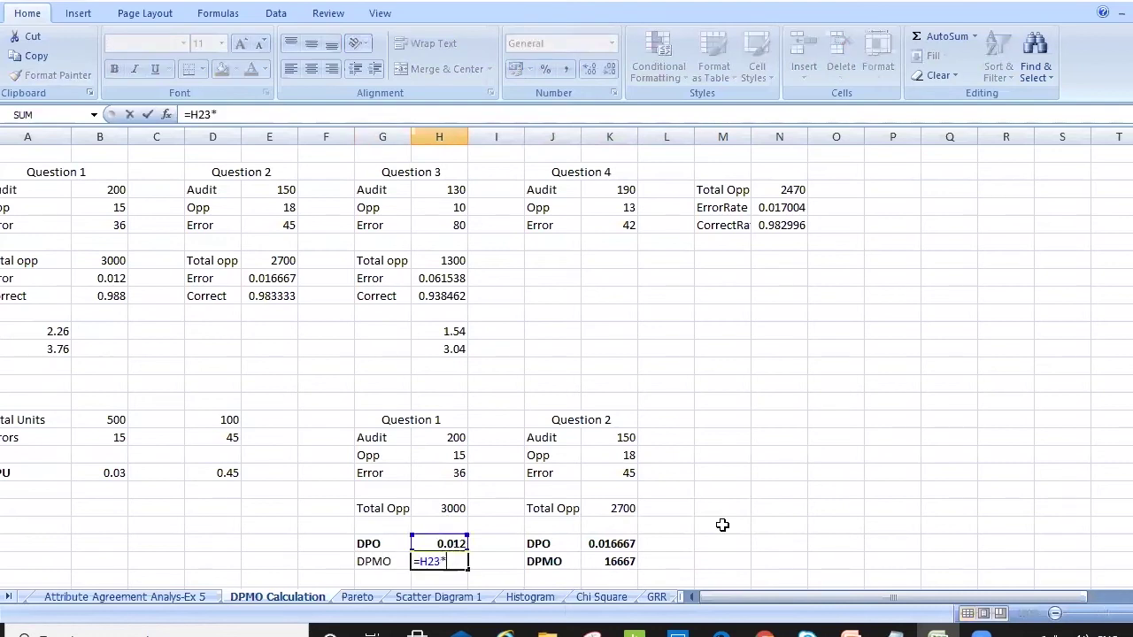
{"action": "type", "text": "1000000"}
{"action": "key", "text": "Return"}
{"action": "key", "text": "Up"}
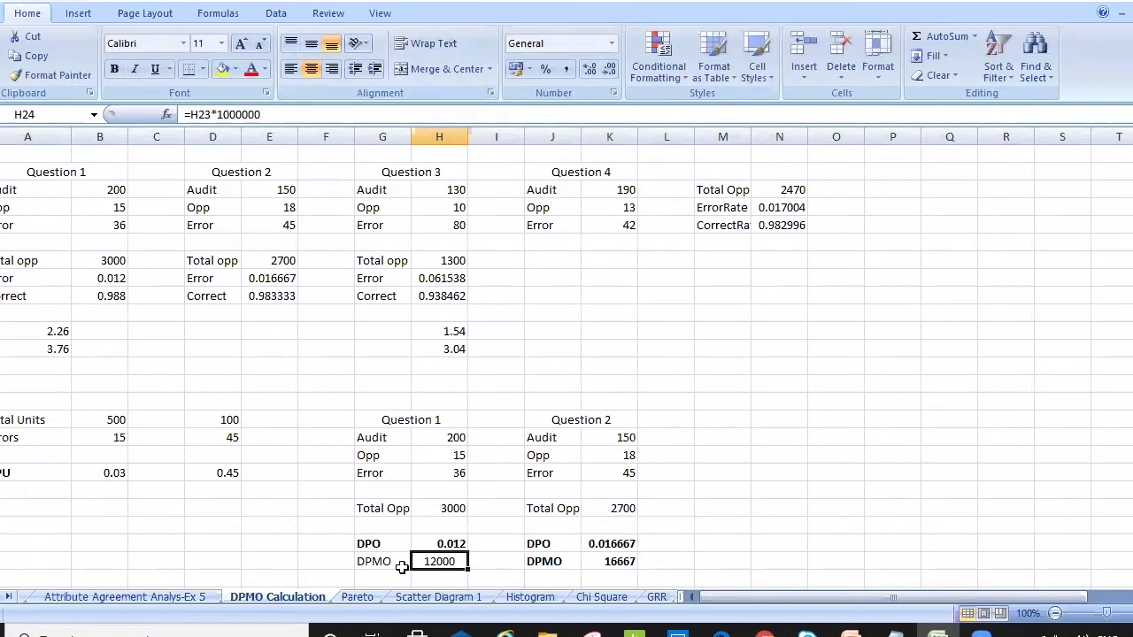
- Make Question 1's DPMO label and value in G24:H24 bold
{"action": "left_click", "coordinate": [376, 561]}
{"action": "left_click", "coordinate": [426, 562], "text": "shift"}
{"action": "key", "text": "ctrl+b"}
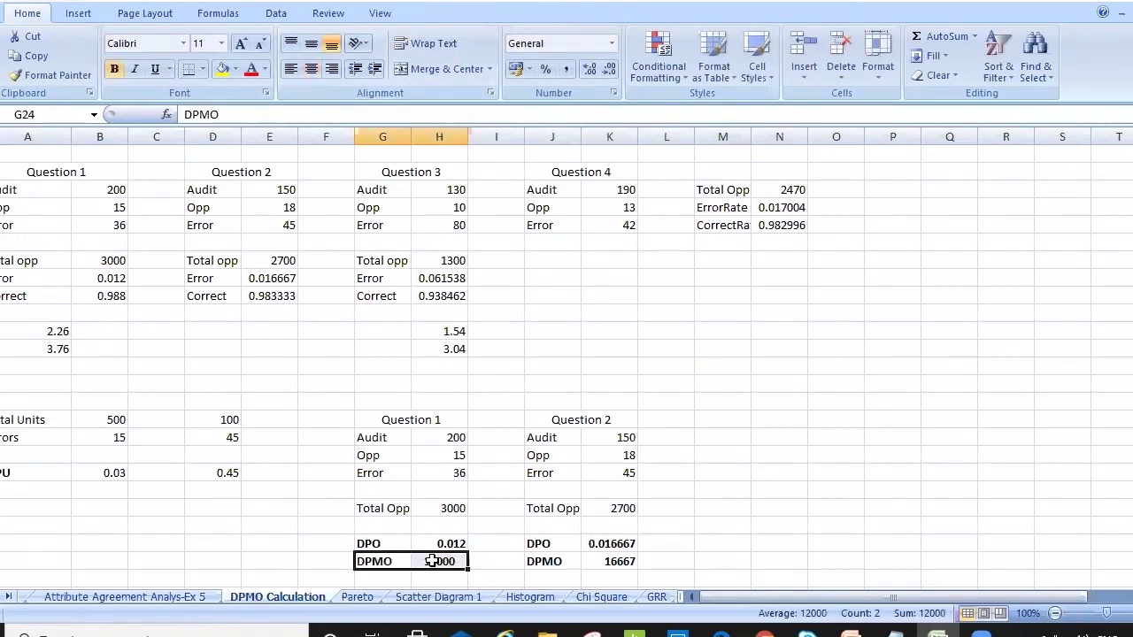
{"action": "key", "text": "Down"}
{"action": "key", "text": "Up"}
{"action": "key", "text": "Right"}
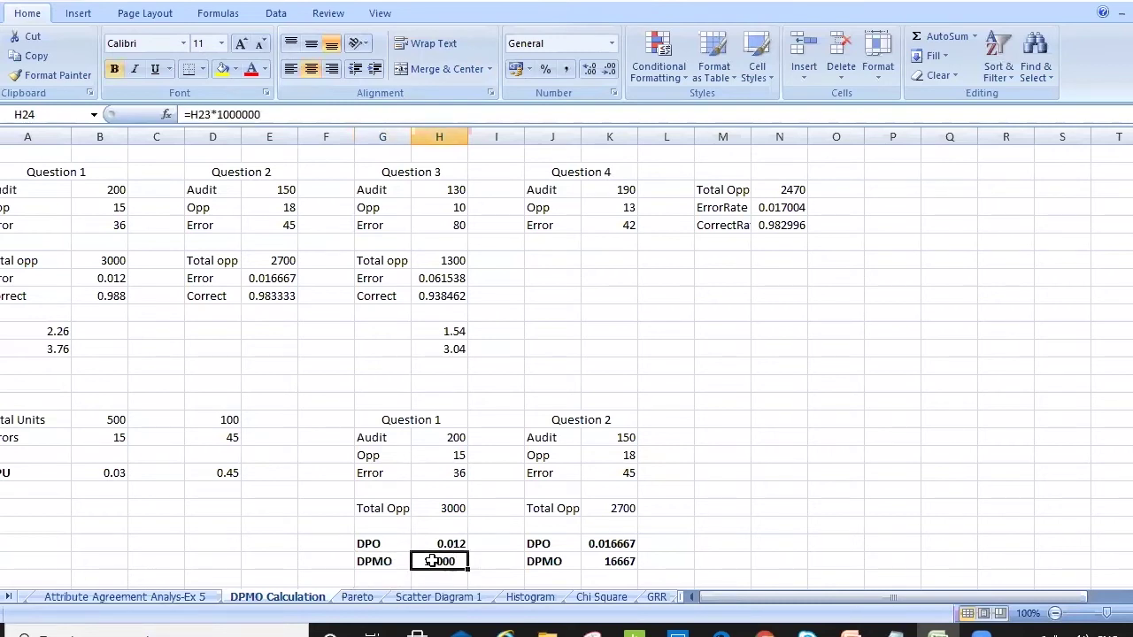
- Review the DPO and DPMO entries of Question 1 and Question 2
{"action": "key", "text": "Left"}
{"action": "key", "text": "Up"}
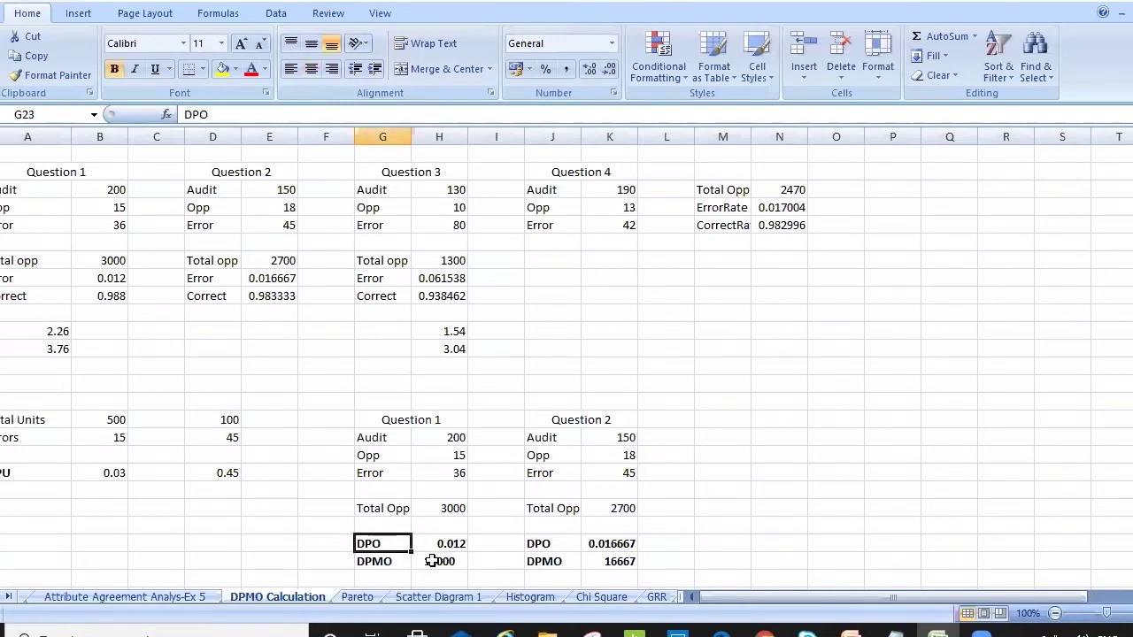
{"action": "key", "text": "Right"}
{"action": "key", "text": "Left"}
{"action": "key", "text": "Down"}
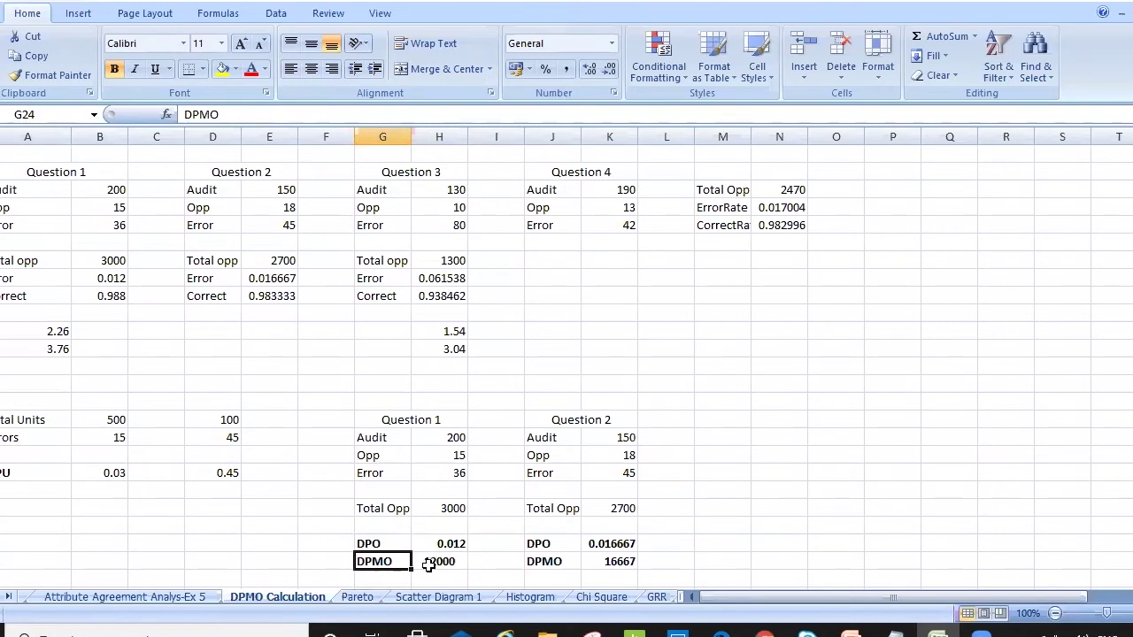
{"action": "left_click", "coordinate": [442, 563]}
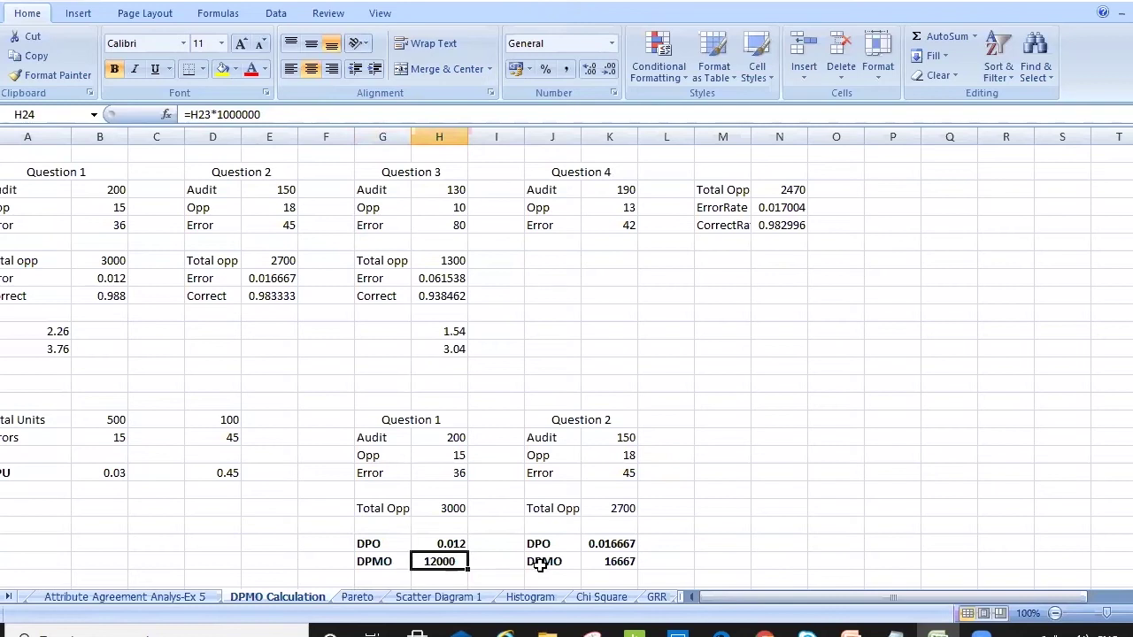
{"action": "left_click", "coordinate": [618, 559]}
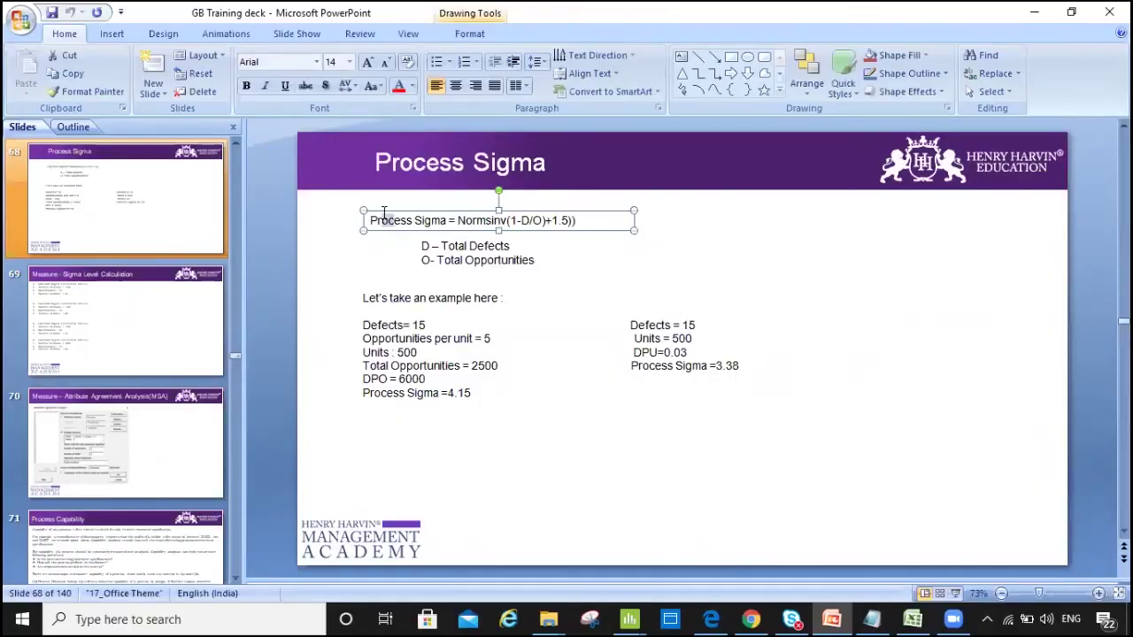
- Examine the Process Sigma formula on slide 68 of the GB Training deck in PowerPoint
{"action": "left_click", "coordinate": [604, 264]}
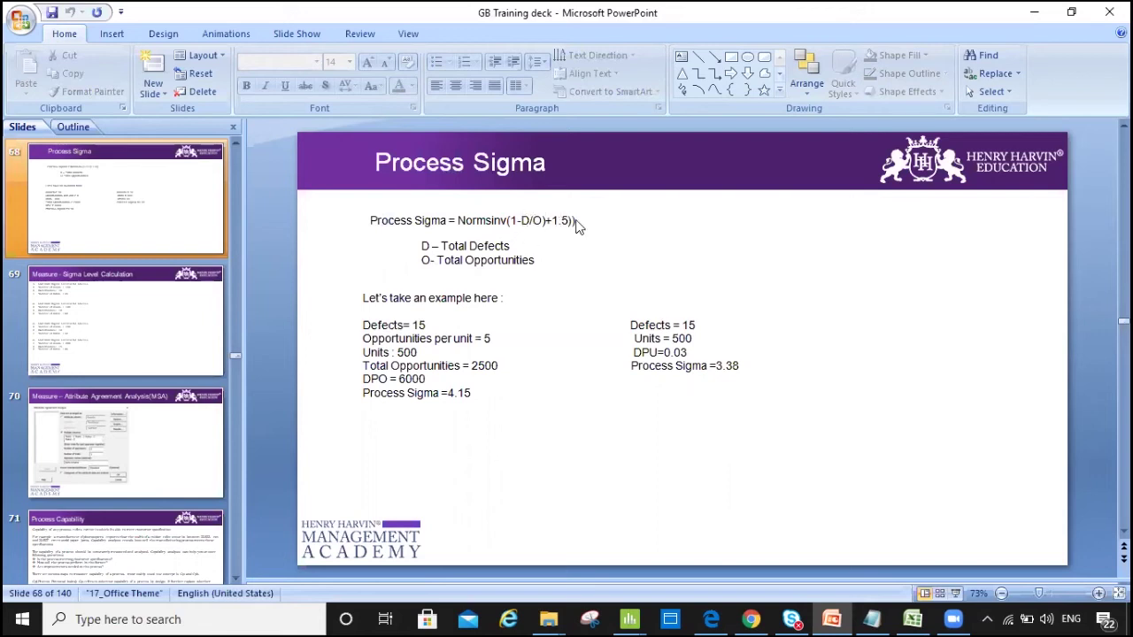
{"action": "left_click", "coordinate": [367, 215]}
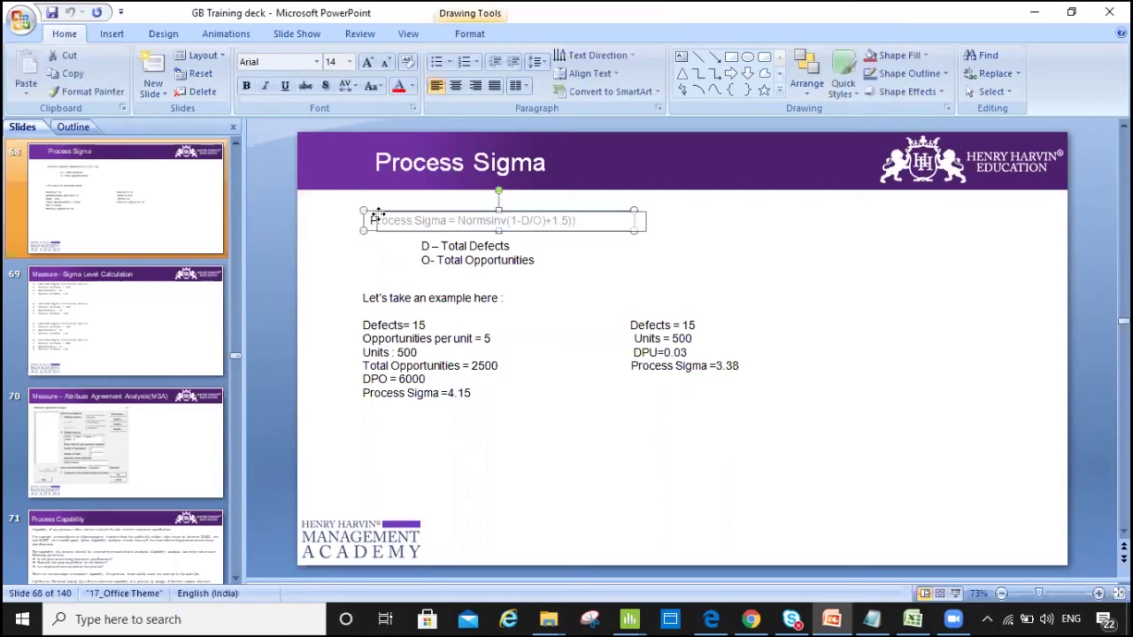
{"action": "left_click_drag", "start_coordinate": [370, 214], "coordinate": [363, 210]}
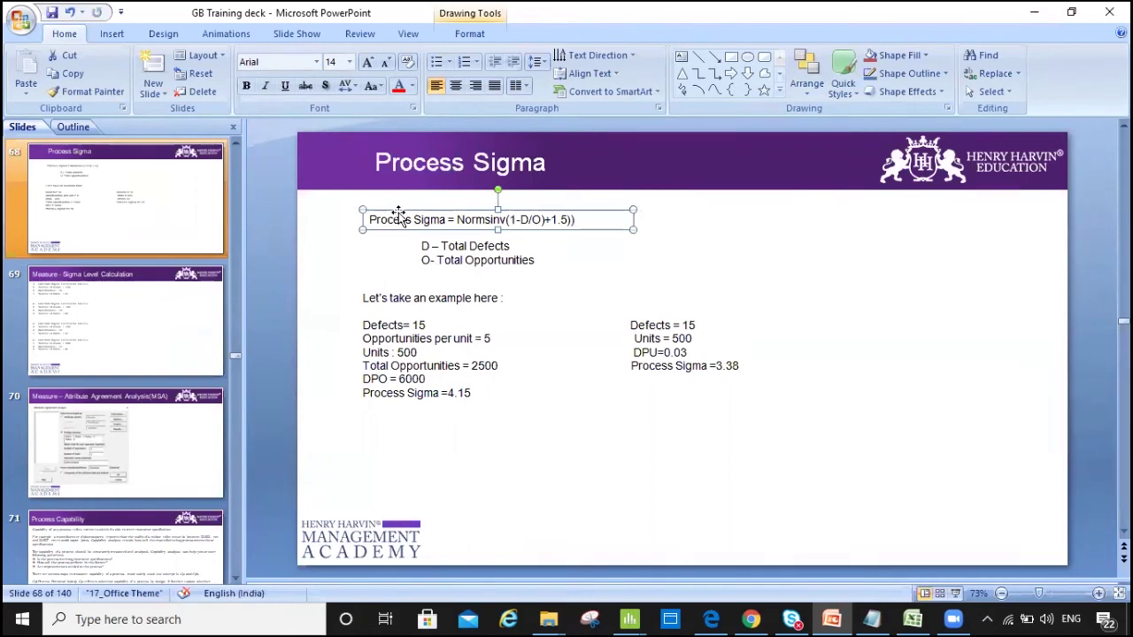
- Switch back to the Exercise v2 workbook in Excel and go to empty cell A27 below the DPU table
{"action": "left_click", "coordinate": [913, 618]}
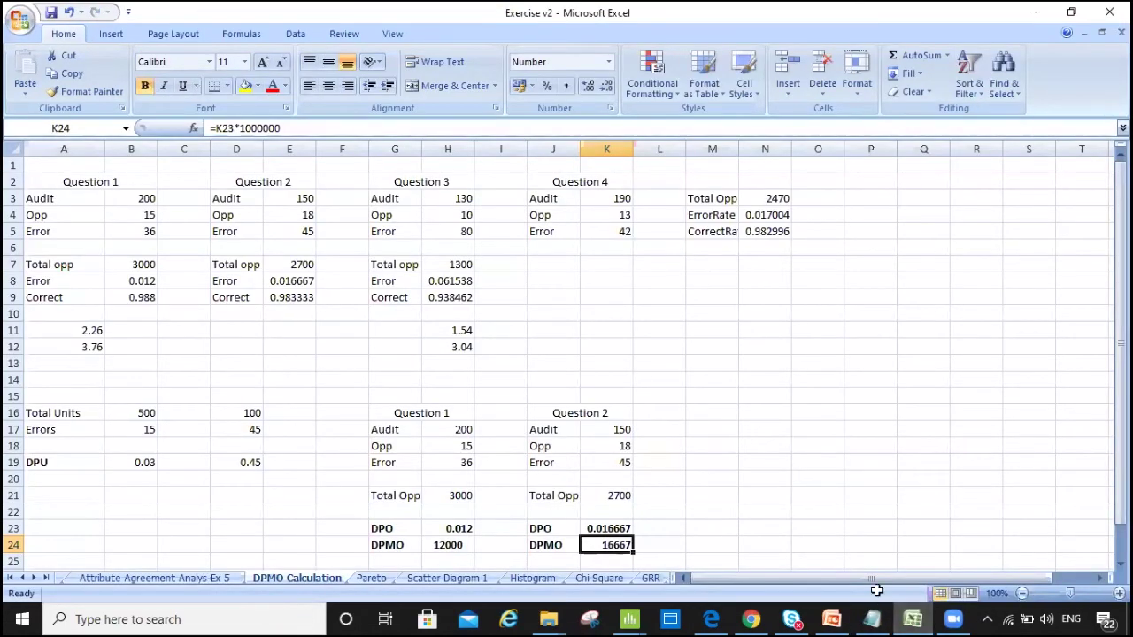
{"action": "left_click", "coordinate": [784, 431]}
{"action": "key", "text": "Down"}
{"action": "key", "text": "Down"}
{"action": "key", "text": "Down"}
{"action": "key", "text": "Down"}
{"action": "key", "text": "Down"}
{"action": "key", "text": "Down"}
{"action": "key", "text": "Down"}
{"action": "key", "text": "Down"}
{"action": "key", "text": "Down"}
{"action": "key", "text": "Down"}
{"action": "key", "text": "Down"}
{"action": "key", "text": "Down"}
{"action": "key", "text": "Down"}
{"action": "key", "text": "Down"}
{"action": "key", "text": "Down"}
{"action": "key", "text": "Down"}
{"action": "key", "text": "Down"}
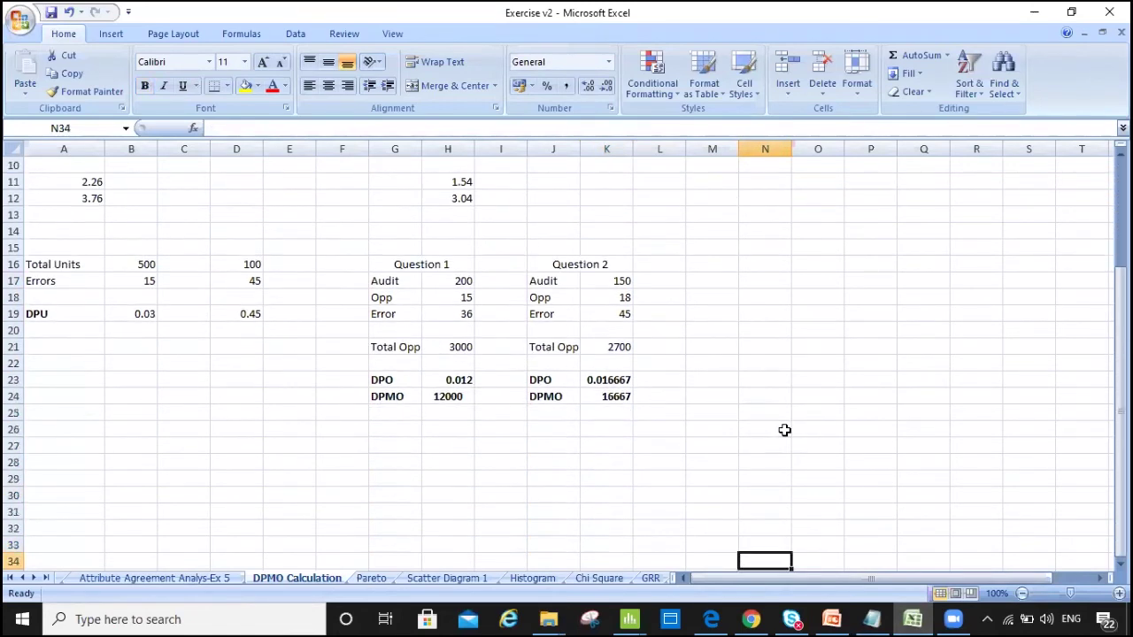
{"action": "key", "text": "Up"}
{"action": "key", "text": "Up"}
{"action": "key", "text": "Up"}
{"action": "key", "text": "Up"}
{"action": "key", "text": "Up"}
{"action": "key", "text": "Up"}
{"action": "key", "text": "Up"}
{"action": "key", "text": "Up"}
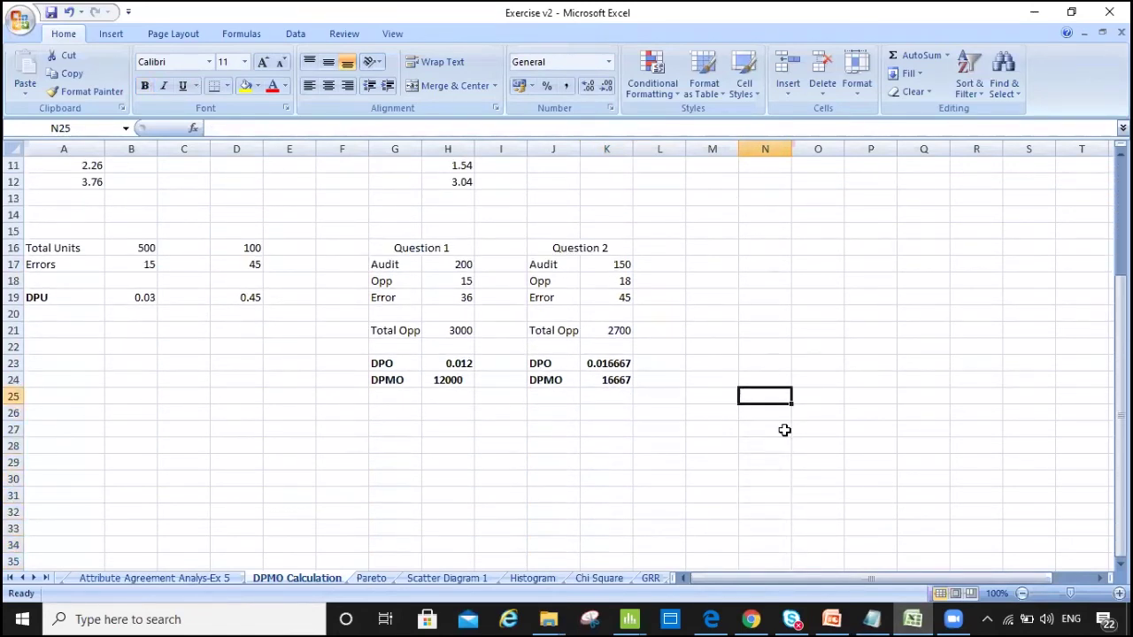
{"action": "key", "text": "Left"}
{"action": "key", "text": "Left"}
{"action": "key", "text": "Left"}
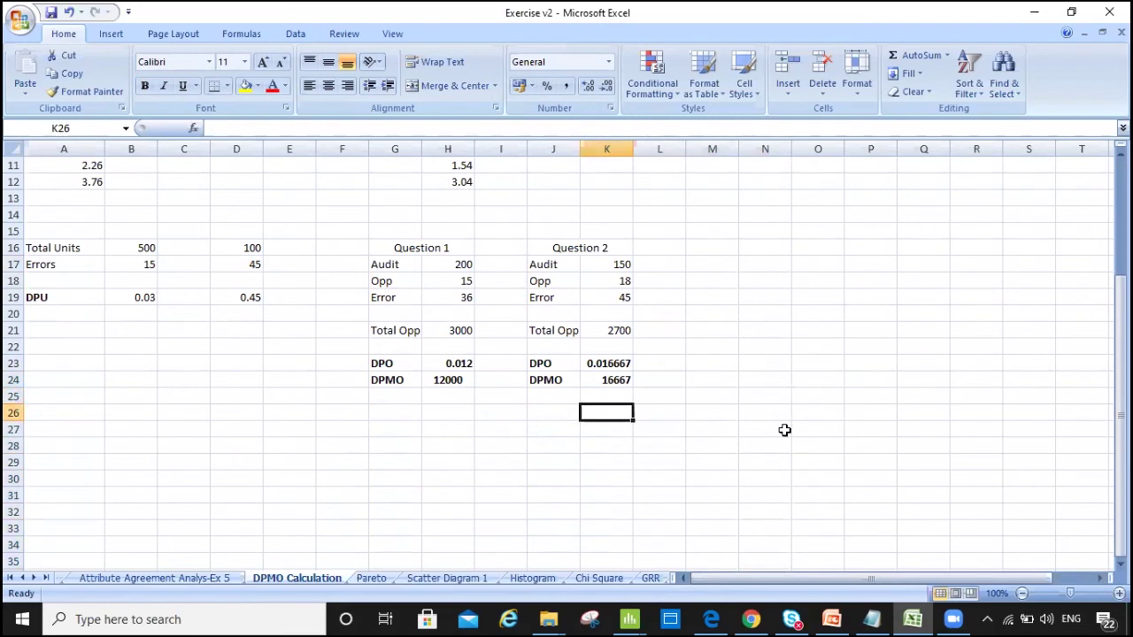
{"action": "key", "text": "Up"}
{"action": "key", "text": "Up"}
{"action": "key", "text": "Up"}
{"action": "key", "text": "Up"}
{"action": "key", "text": "Up"}
{"action": "key", "text": "Left"}
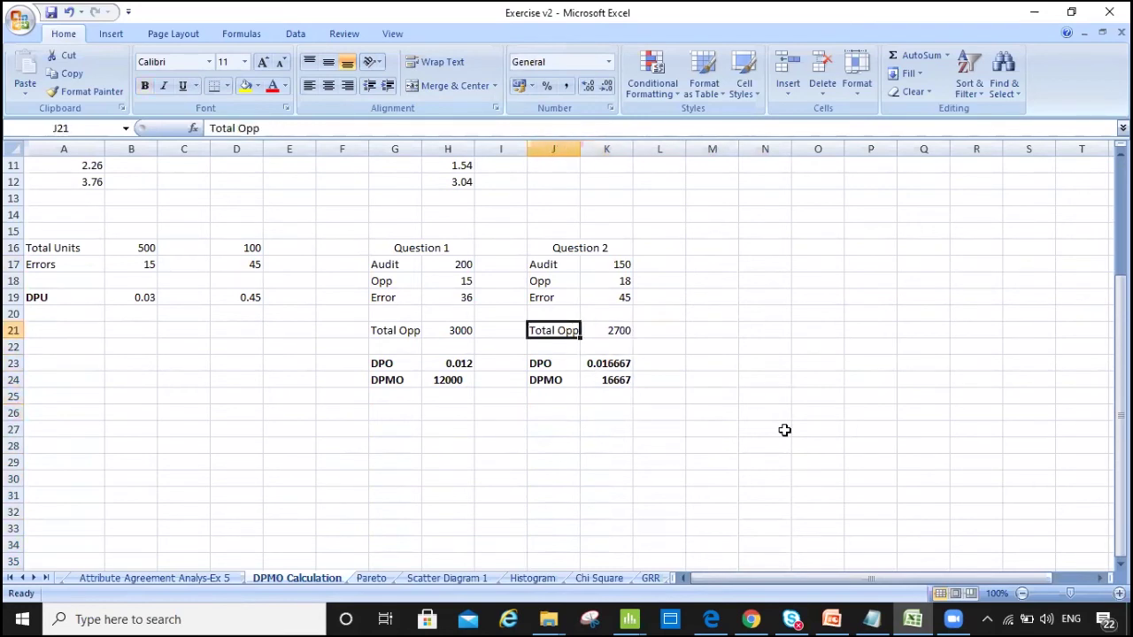
{"action": "key", "text": "Left"}
{"action": "key", "text": "Home"}
{"action": "key", "text": "Up"}
{"action": "key", "text": "Up"}
{"action": "key", "text": "Up"}
{"action": "key", "text": "Up"}
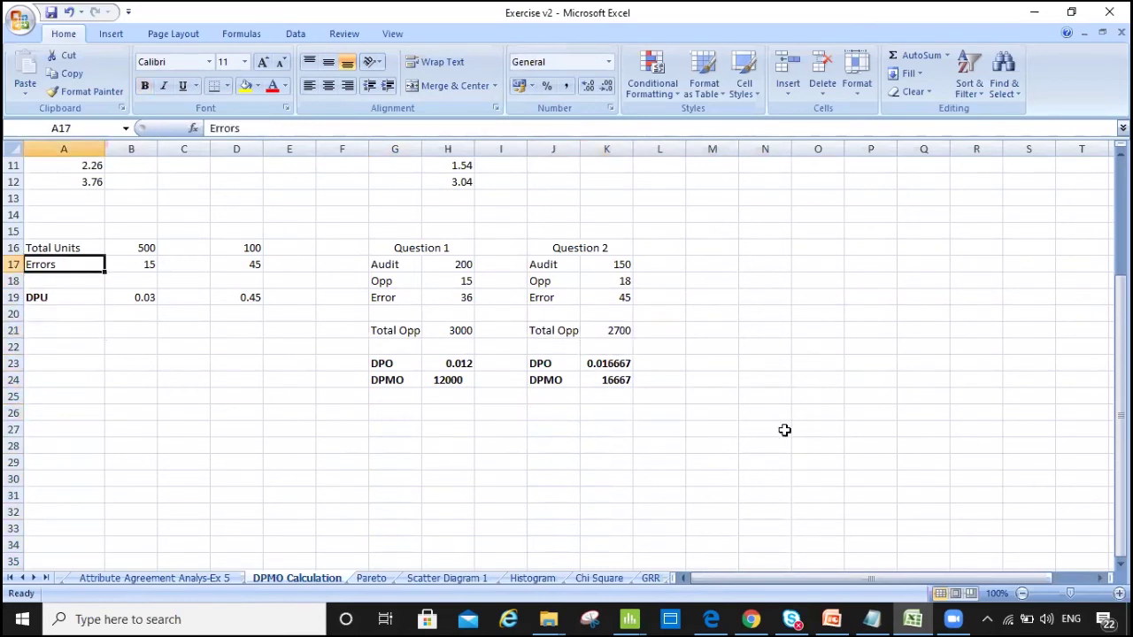
{"action": "key", "text": "Down"}
{"action": "key", "text": "Down"}
{"action": "key", "text": "Down"}
{"action": "key", "text": "Down"}
{"action": "key", "text": "Down"}
{"action": "key", "text": "Down"}
{"action": "key", "text": "Down"}
{"action": "key", "text": "Down"}
{"action": "key", "text": "Down"}
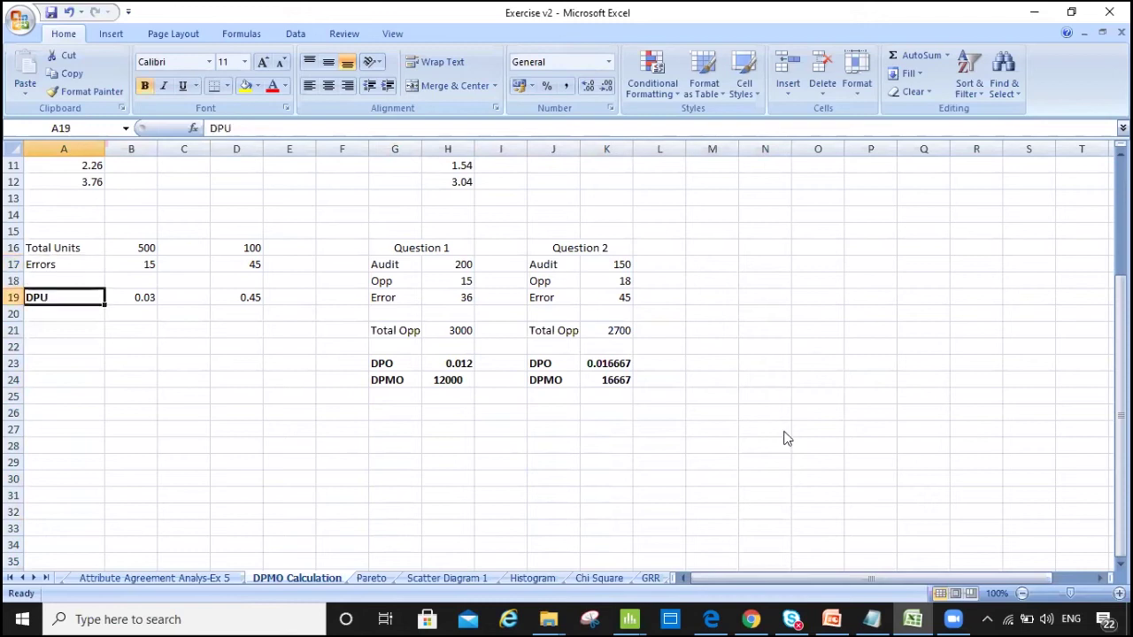
{"action": "key", "text": "Down"}
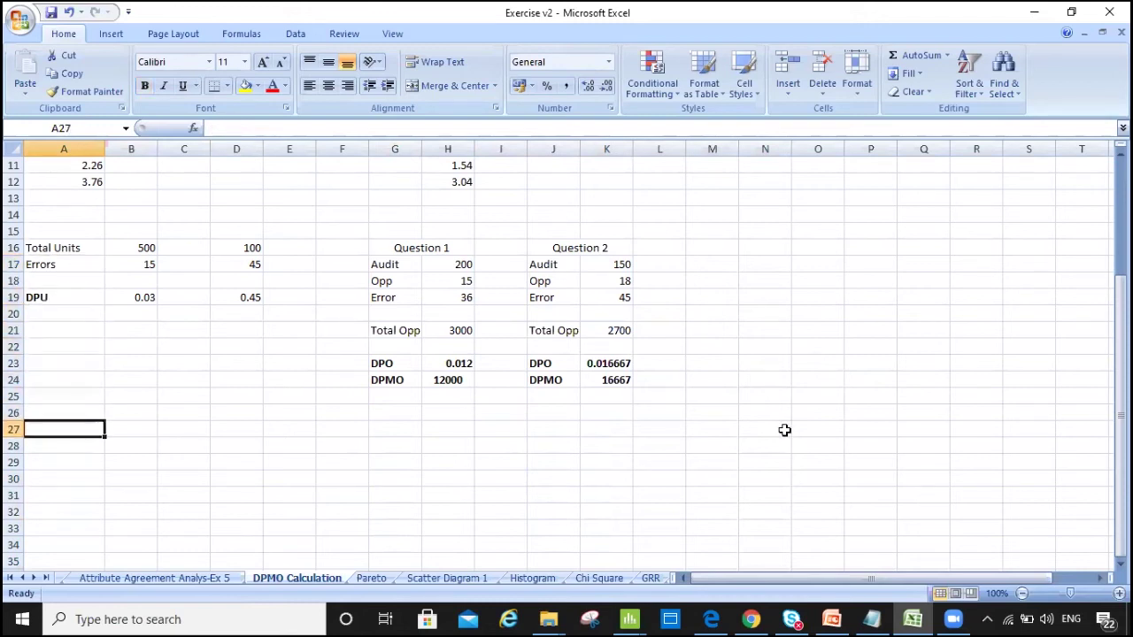
- Calculate the DPU example's sigma level in A27 with the formula =NORMSINV(1-B17/B16)+1.5
{"action": "type", "text": "=nom"}
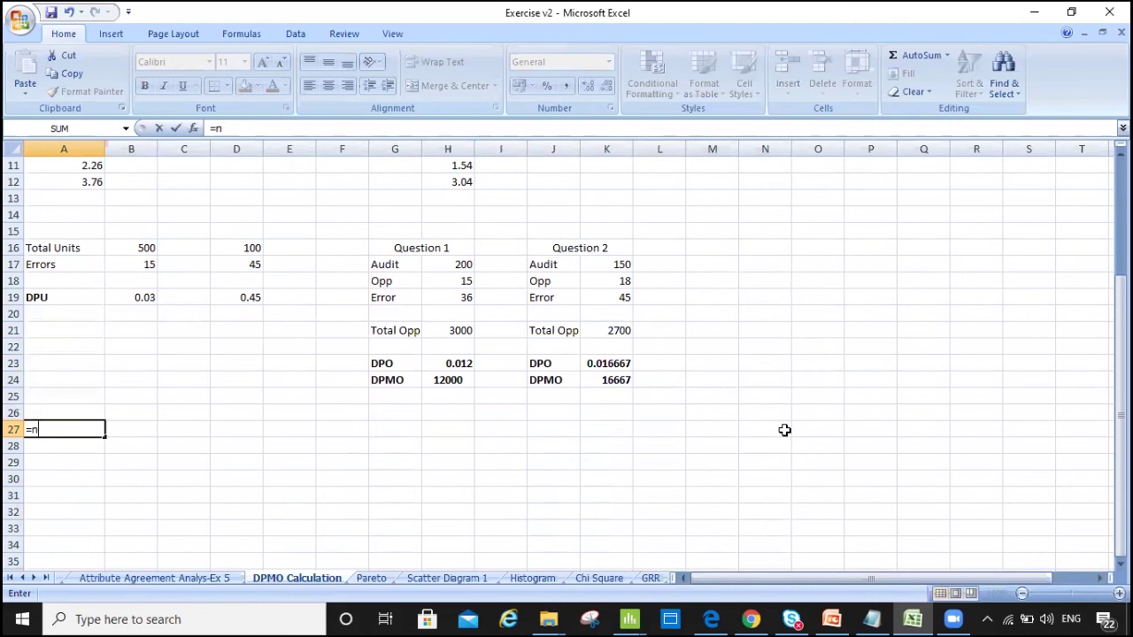
{"action": "key", "text": "BackSpace"}
{"action": "type", "text": "r"}
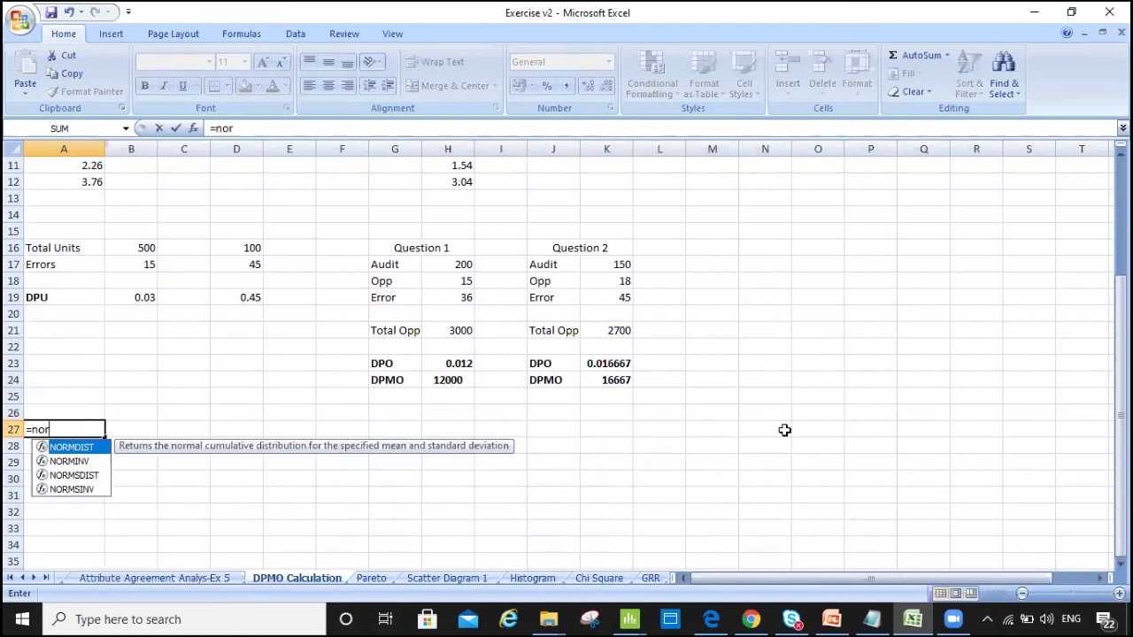
{"action": "key", "text": "Down"}
{"action": "key", "text": "Down"}
{"action": "key", "text": "Down"}
{"action": "key", "text": "Tab"}
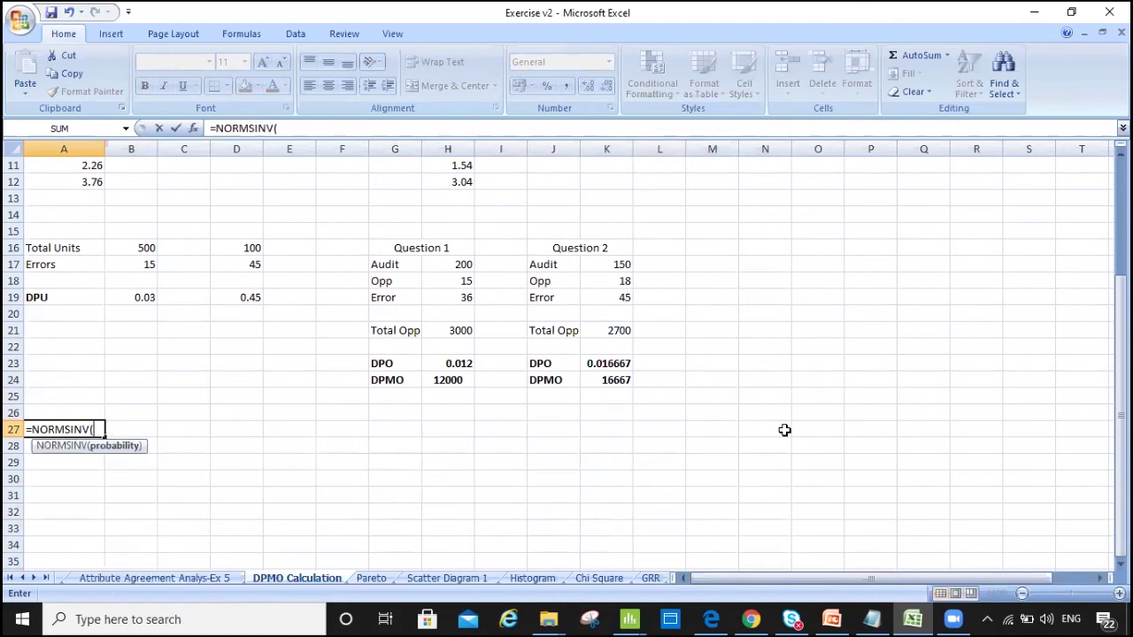
{"action": "type", "text": "1-"}
{"action": "left_click", "coordinate": [144, 264]}
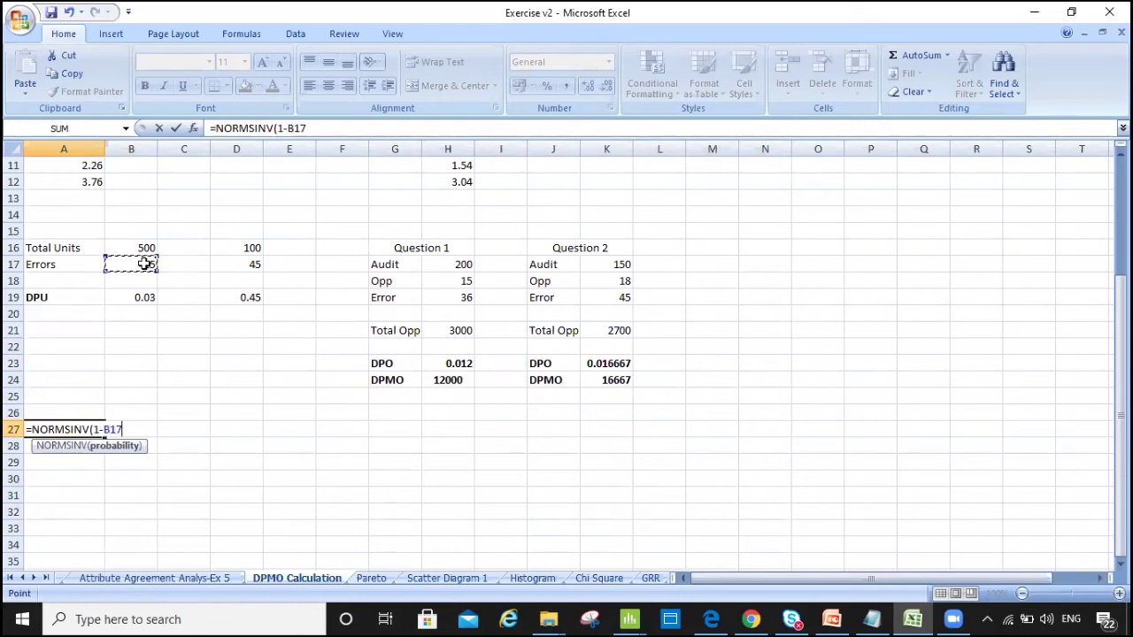
{"action": "type", "text": "/"}
{"action": "left_click", "coordinate": [143, 249]}
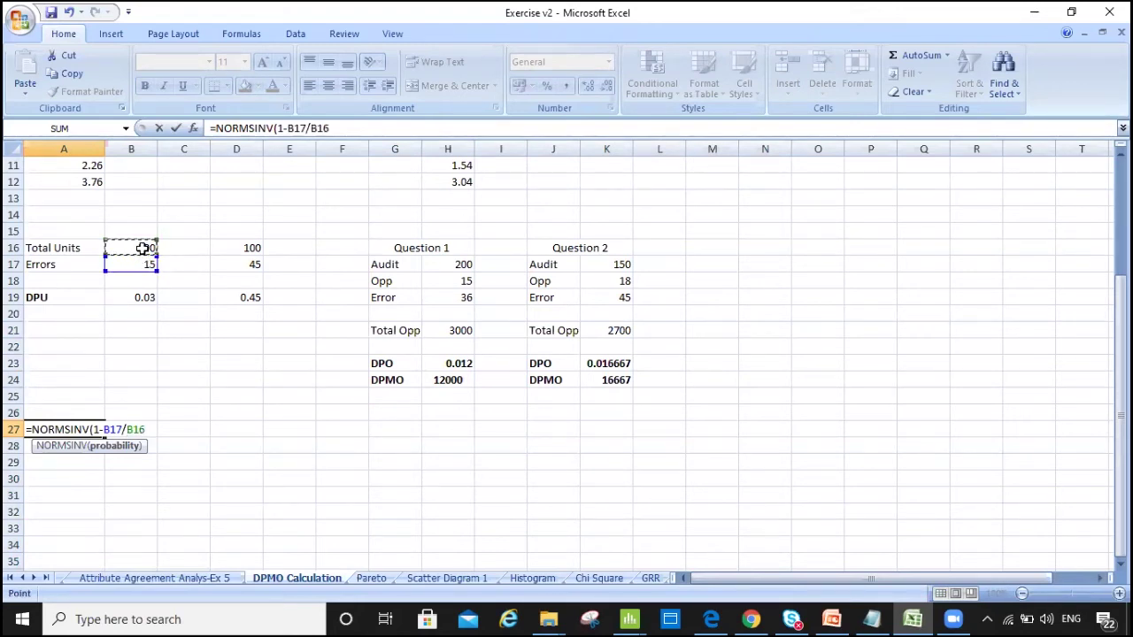
{"action": "type", "text": ")+"}
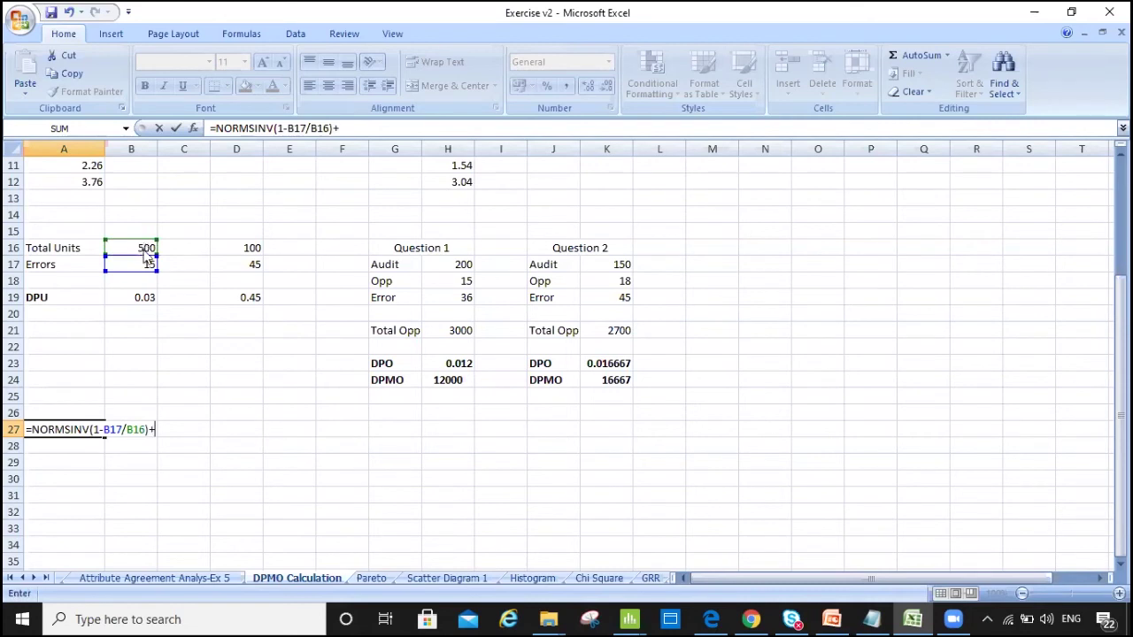
{"action": "type", "text": "1.5"}
{"action": "key", "text": "Return"}
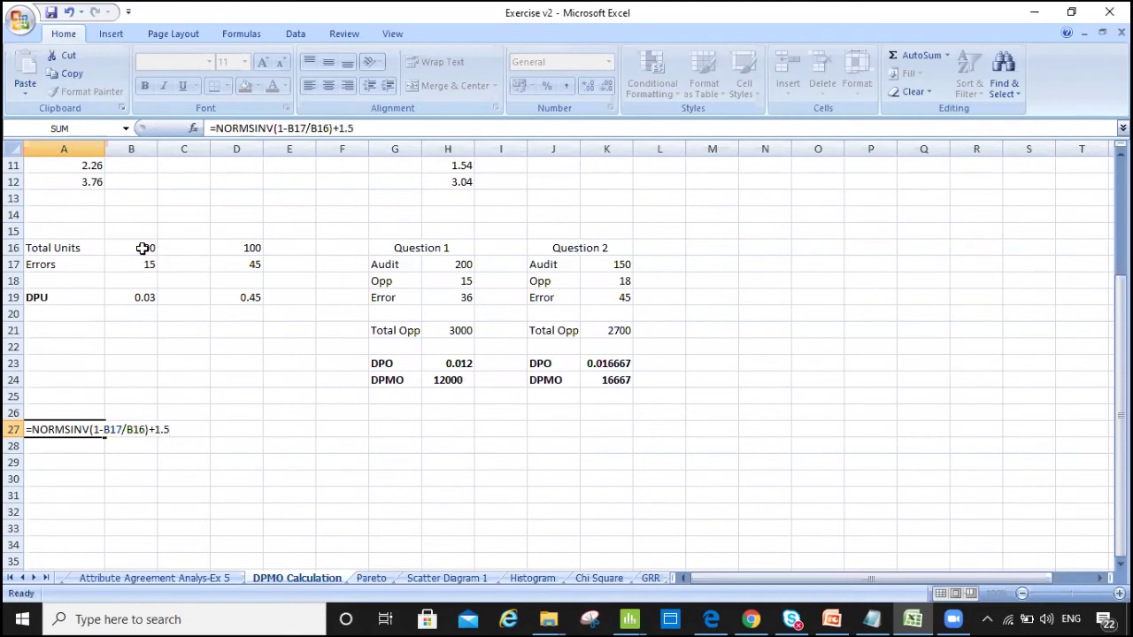
- Reduce the sigma level result in A27 to two decimal places
{"action": "key", "text": "Up"}
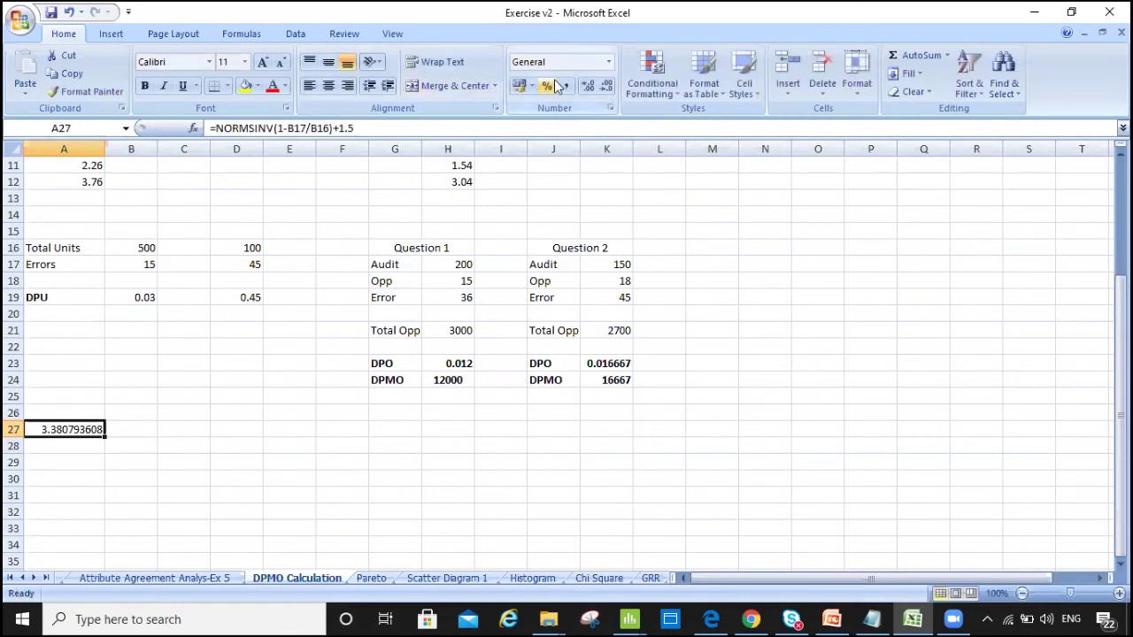
{"action": "left_click", "coordinate": [606, 88]}
{"action": "left_click", "coordinate": [605, 88]}
{"action": "left_click", "coordinate": [606, 88]}
{"action": "left_click", "coordinate": [606, 89]}
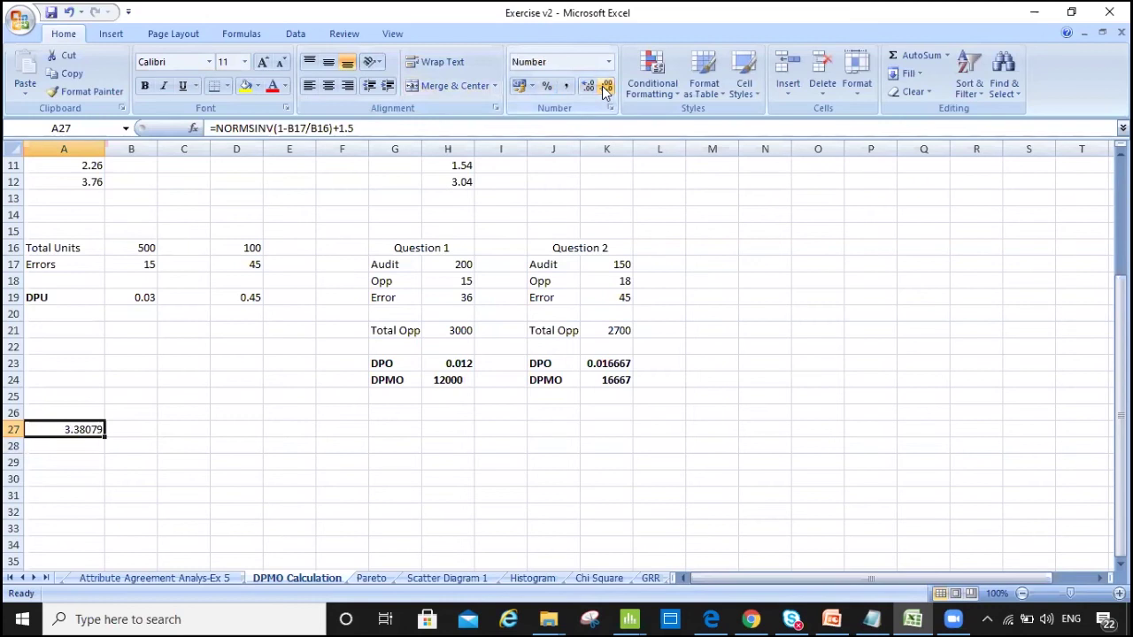
{"action": "left_click", "coordinate": [605, 88]}
{"action": "left_click", "coordinate": [605, 88]}
{"action": "left_click", "coordinate": [606, 88]}
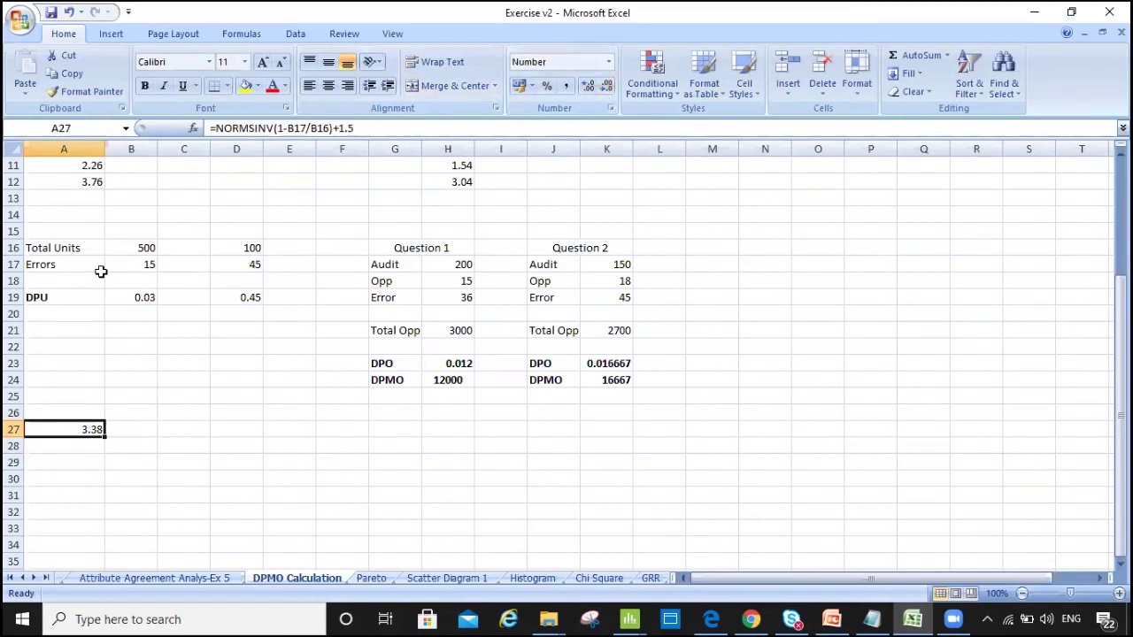
- Label cell A26, above the DPU example's sigma result, as Sigma Level
{"action": "left_click_drag", "start_coordinate": [51, 248], "coordinate": [237, 302]}
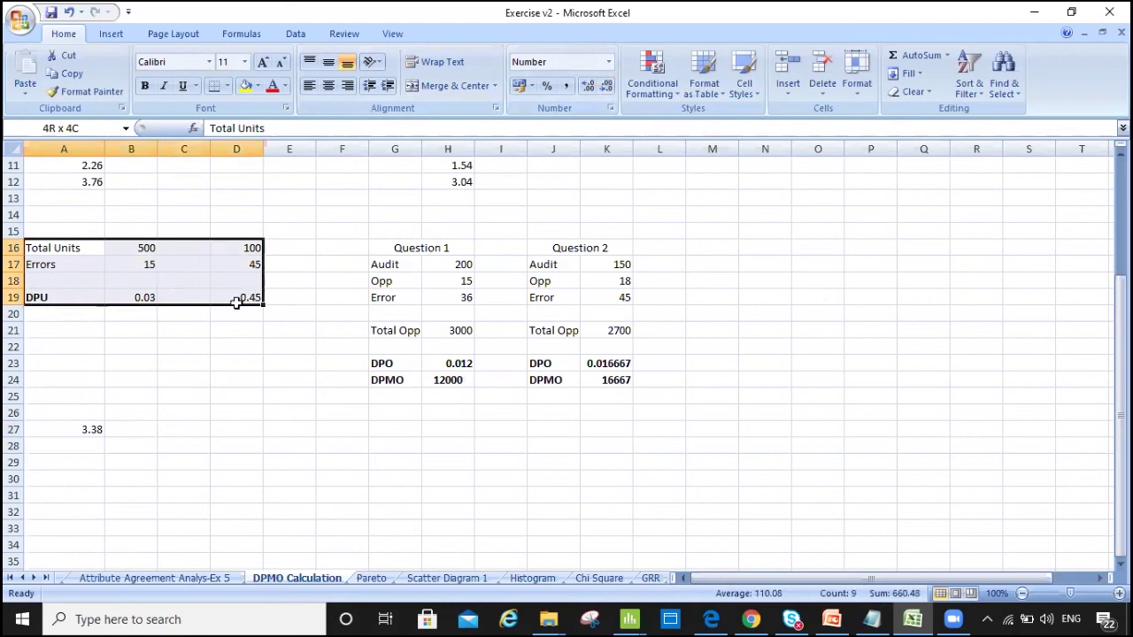
{"action": "left_click", "coordinate": [79, 412]}
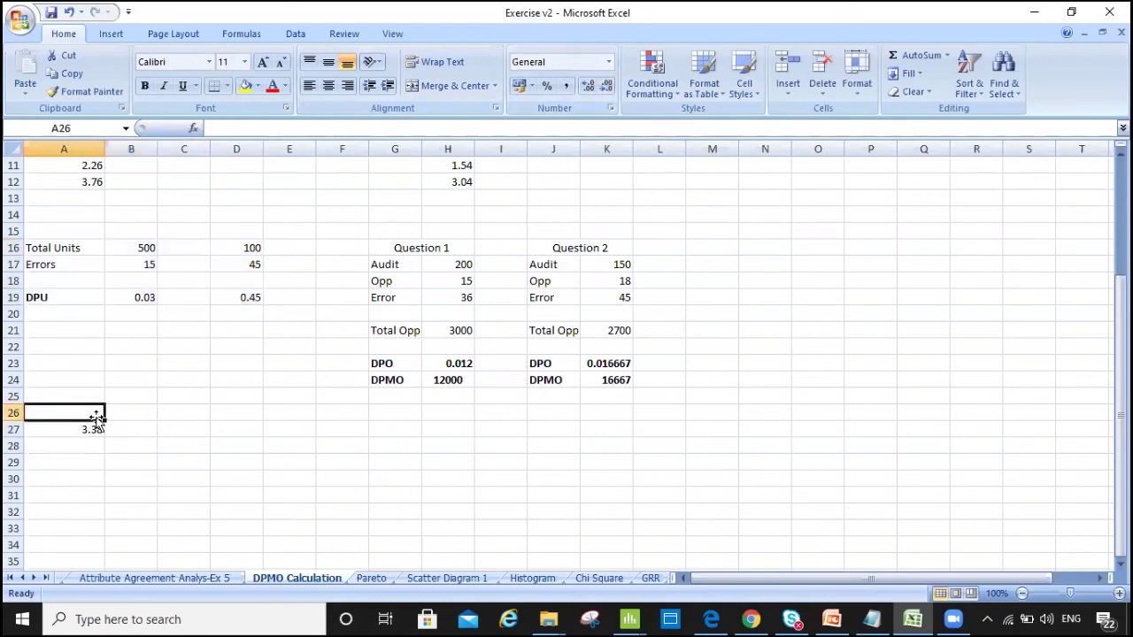
{"action": "type", "text": "s"}
{"action": "type", "text": "Six"}
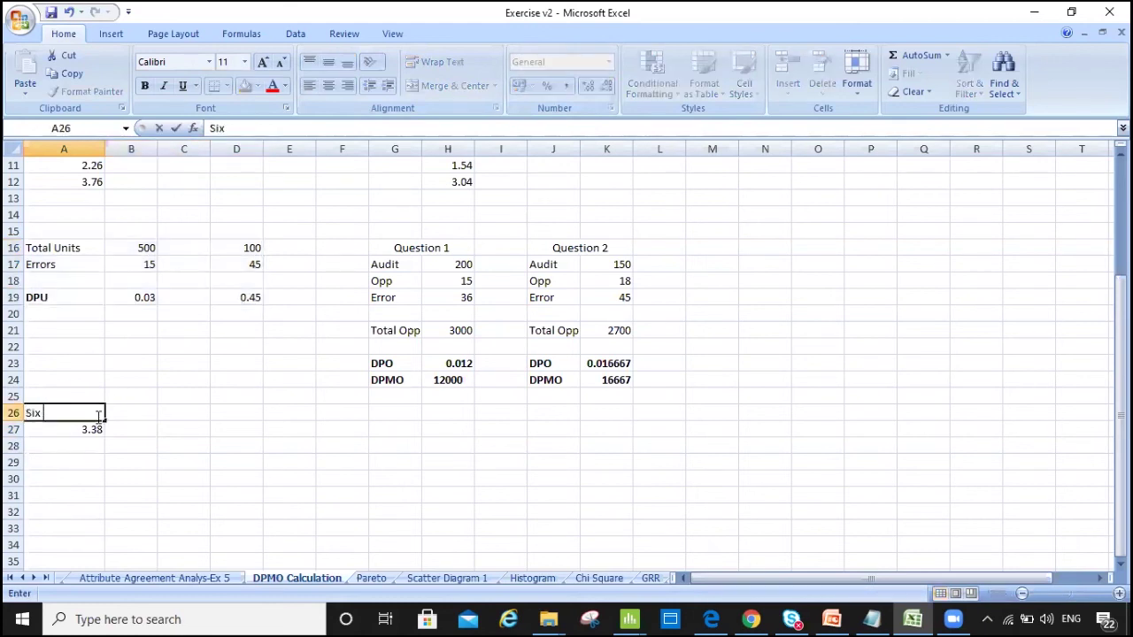
{"action": "key", "text": "BackSpace"}
{"action": "key", "text": "BackSpace"}
{"action": "type", "text": "igma Level"}
{"action": "key", "text": "Return"}
{"action": "key", "text": "Up"}
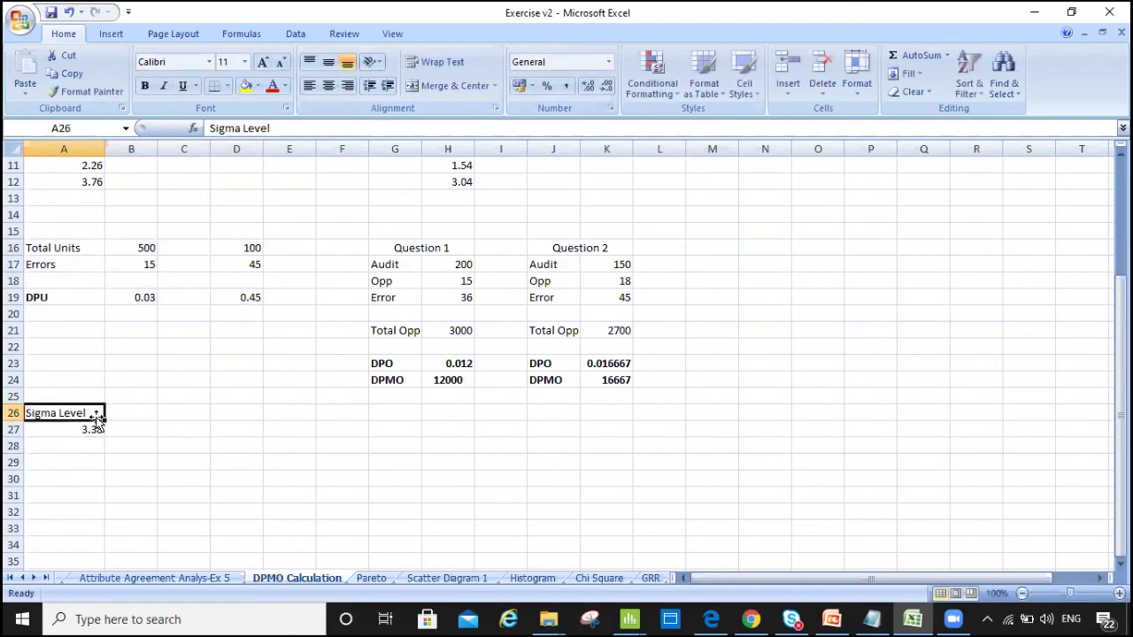
- Enter the label Sigma Level in G26 below Question 1's DPMO row
{"action": "key", "text": "Right"}
{"action": "key", "text": "Right"}
{"action": "key", "text": "Right"}
{"action": "key", "text": "Right"}
{"action": "key", "text": "Right"}
{"action": "key", "text": "Right"}
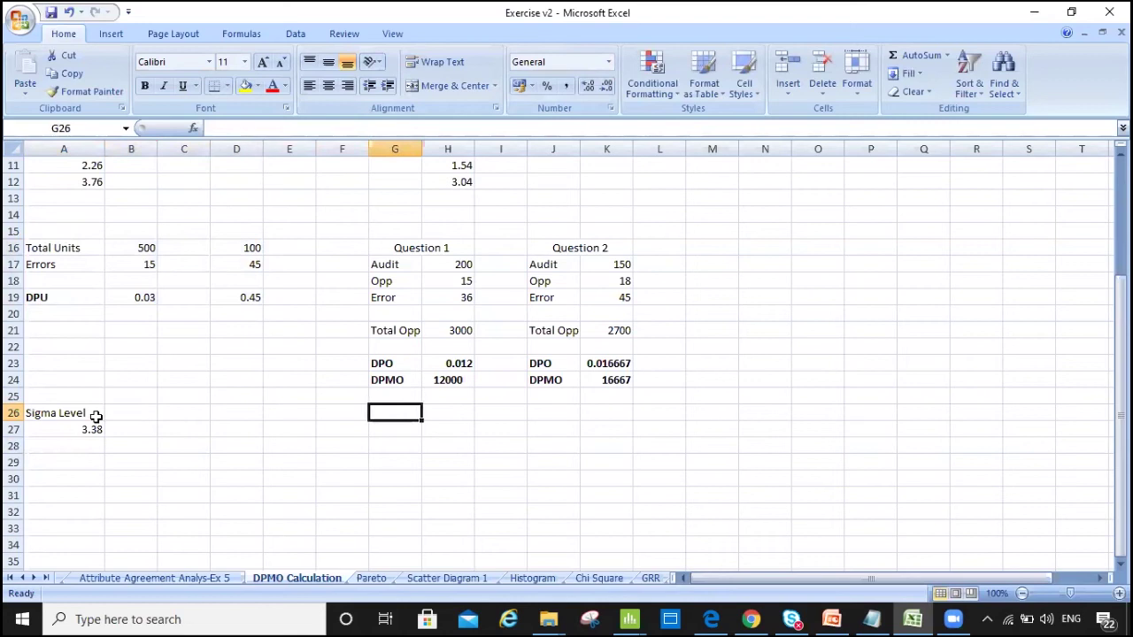
{"action": "key", "text": "Left"}
{"action": "key", "text": "Right"}
{"action": "type", "text": "Sigma Leve"}
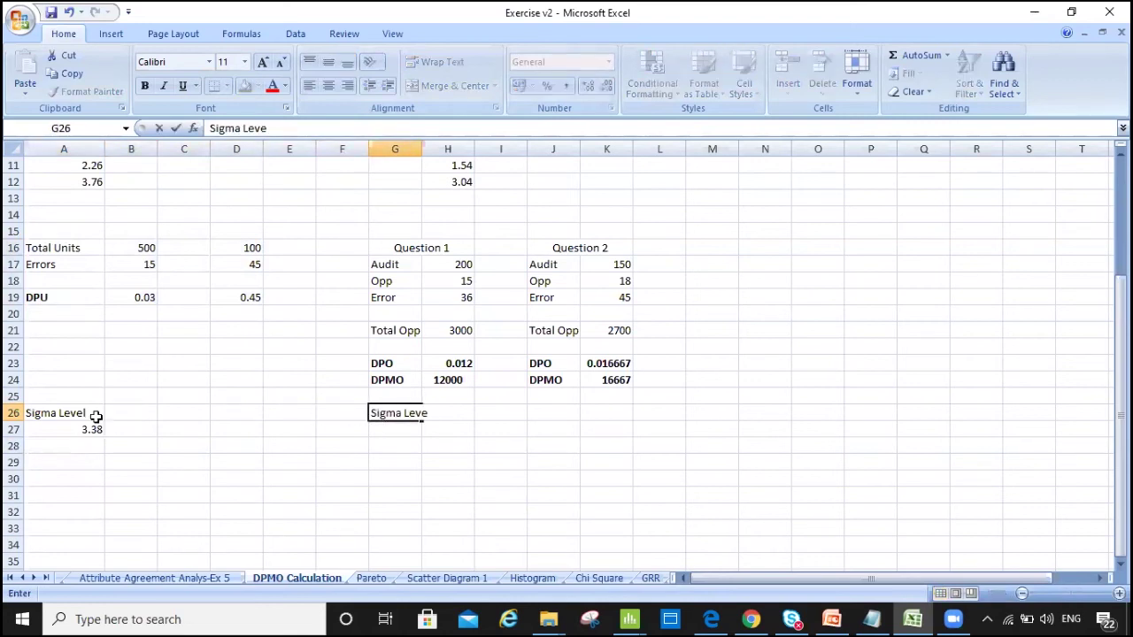
{"action": "key", "text": "Return"}
- Calculate Question 1's sigma level in G27 with the formula =NORMSINV(1-H19/H21)+1.5
{"action": "type", "text": "=n"}
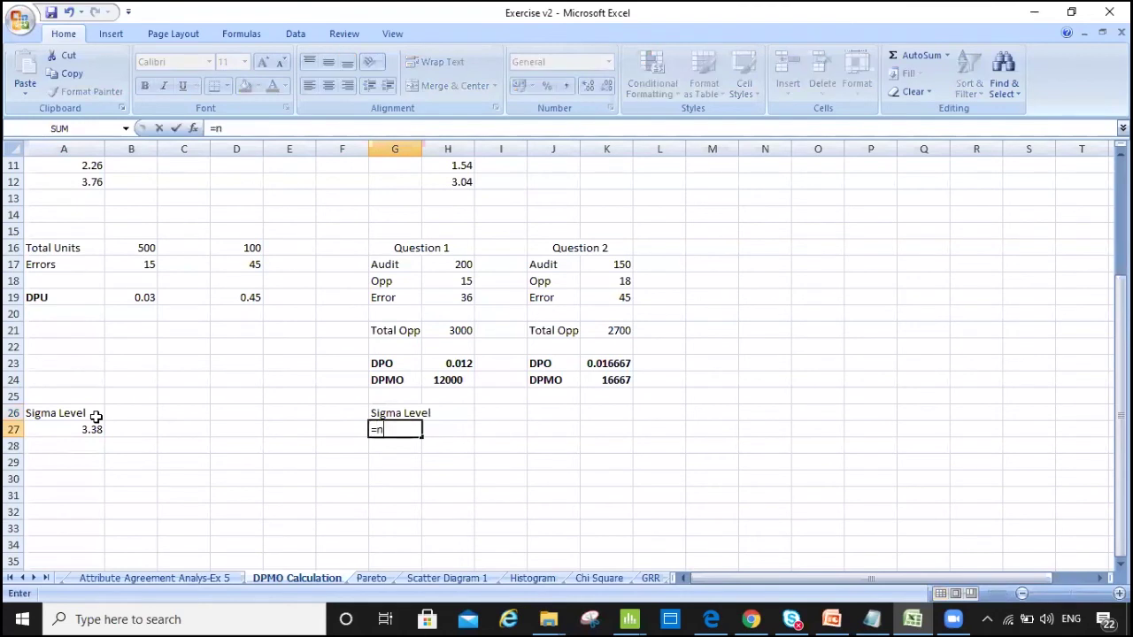
{"action": "type", "text": "or"}
{"action": "key", "text": "Down"}
{"action": "key", "text": "Down"}
{"action": "key", "text": "Down"}
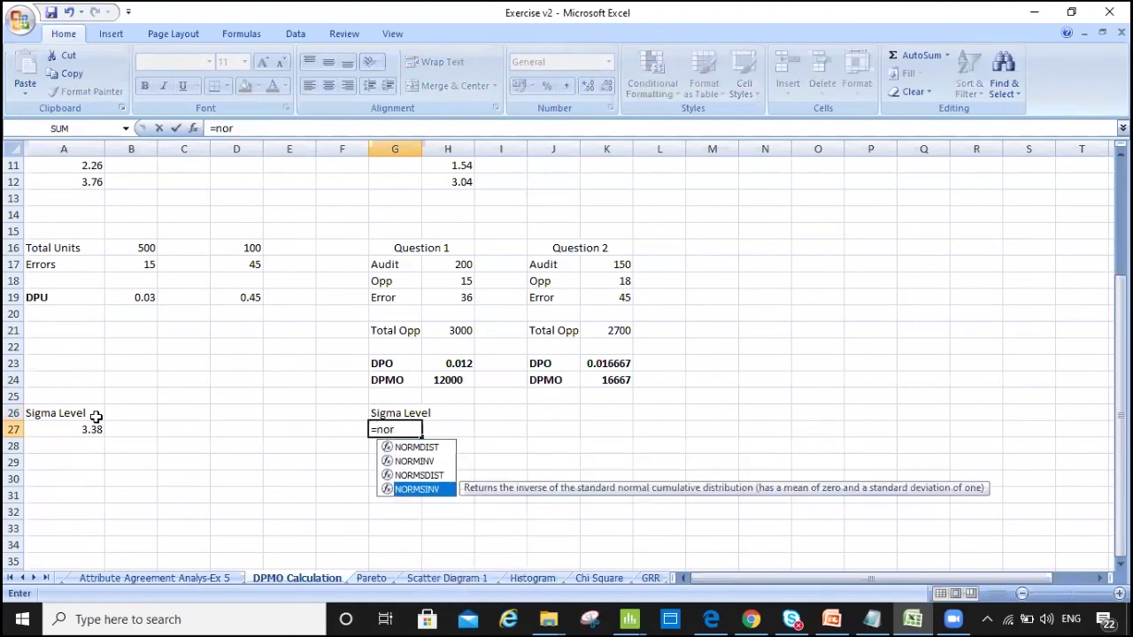
{"action": "key", "text": "Tab"}
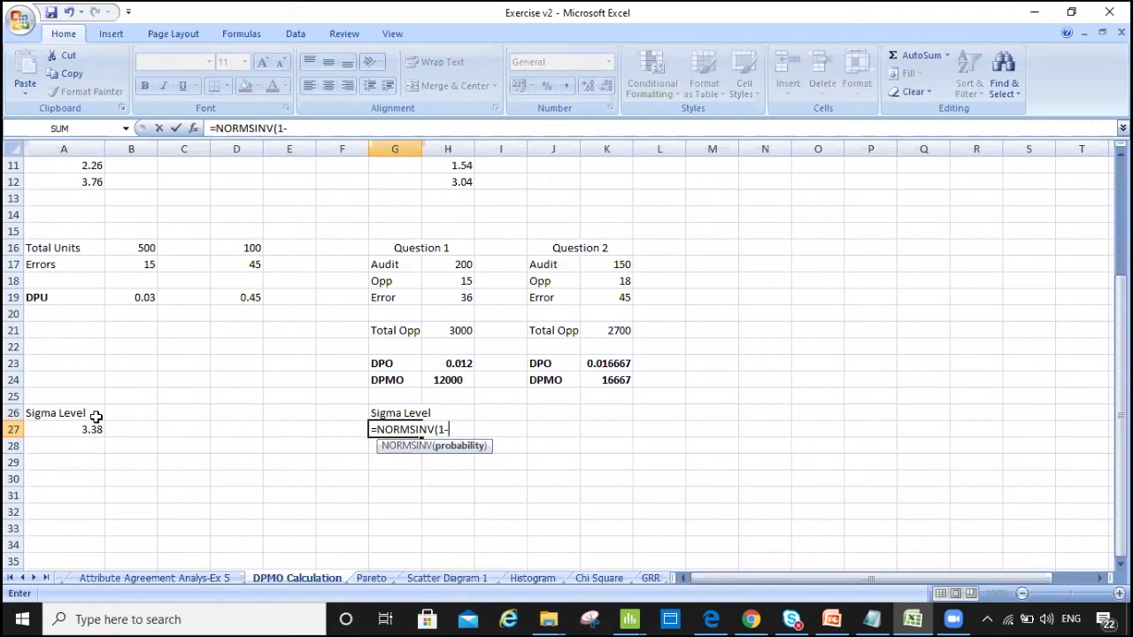
{"action": "type", "text": "1-"}
{"action": "key", "text": "Up"}
{"action": "key", "text": "Up"}
{"action": "key", "text": "Up"}
{"action": "key", "text": "Up"}
{"action": "key", "text": "Up"}
{"action": "key", "text": "Up"}
{"action": "key", "text": "Up"}
{"action": "key", "text": "Up"}
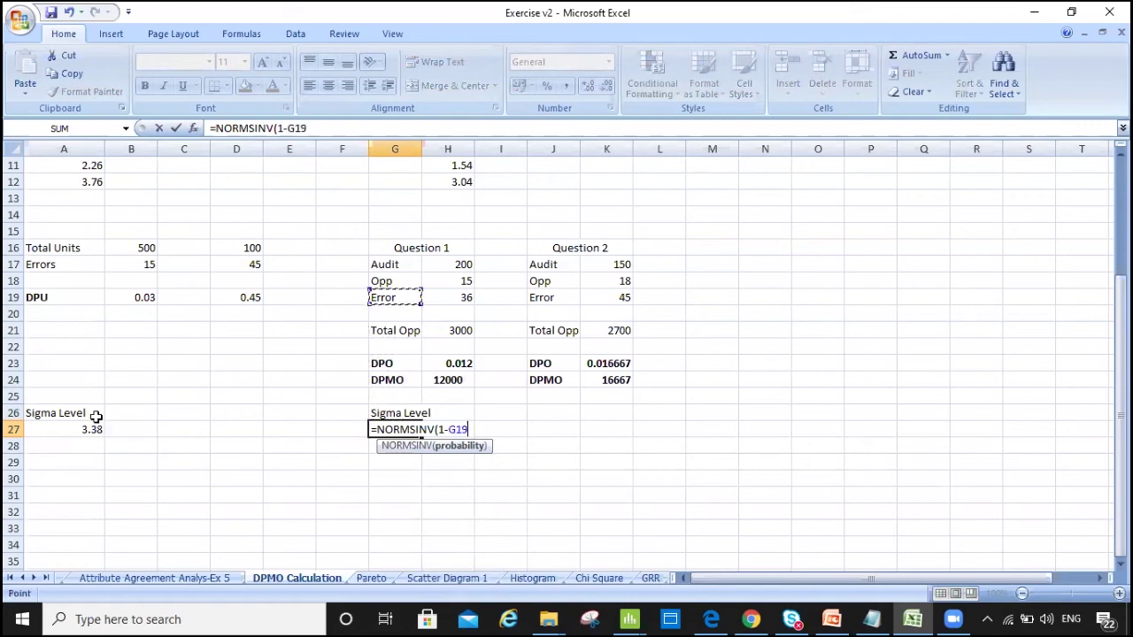
{"action": "key", "text": "Right"}
{"action": "type", "text": "/"}
{"action": "key", "text": "Up"}
{"action": "key", "text": "Up"}
{"action": "key", "text": "Up"}
{"action": "key", "text": "Up"}
{"action": "key", "text": "Up"}
{"action": "key", "text": "Up"}
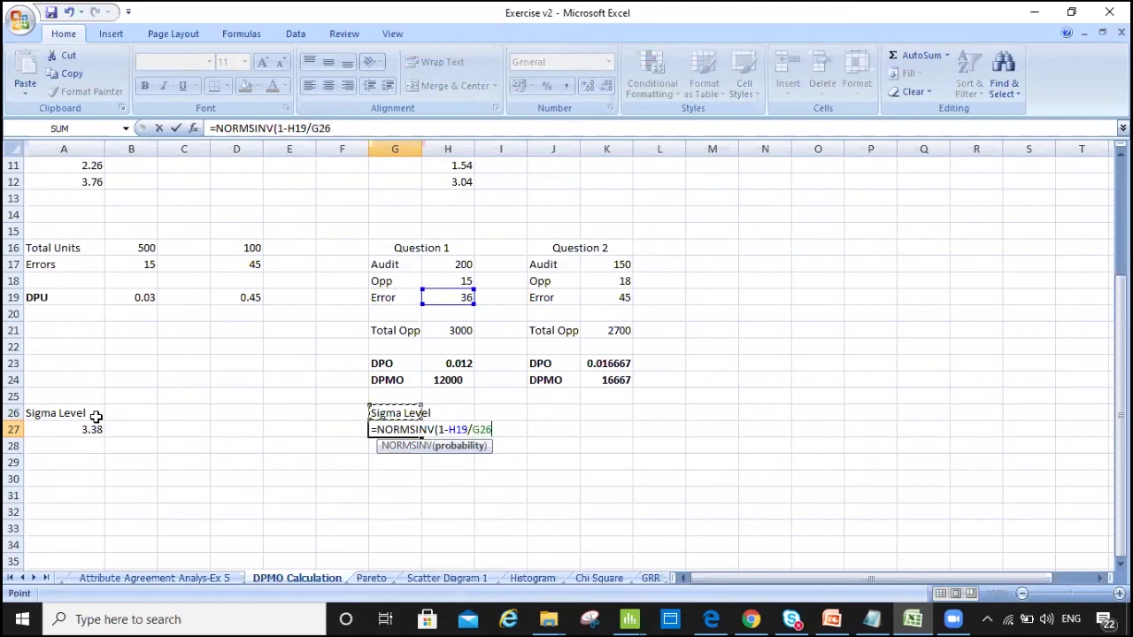
{"action": "key", "text": "Right"}
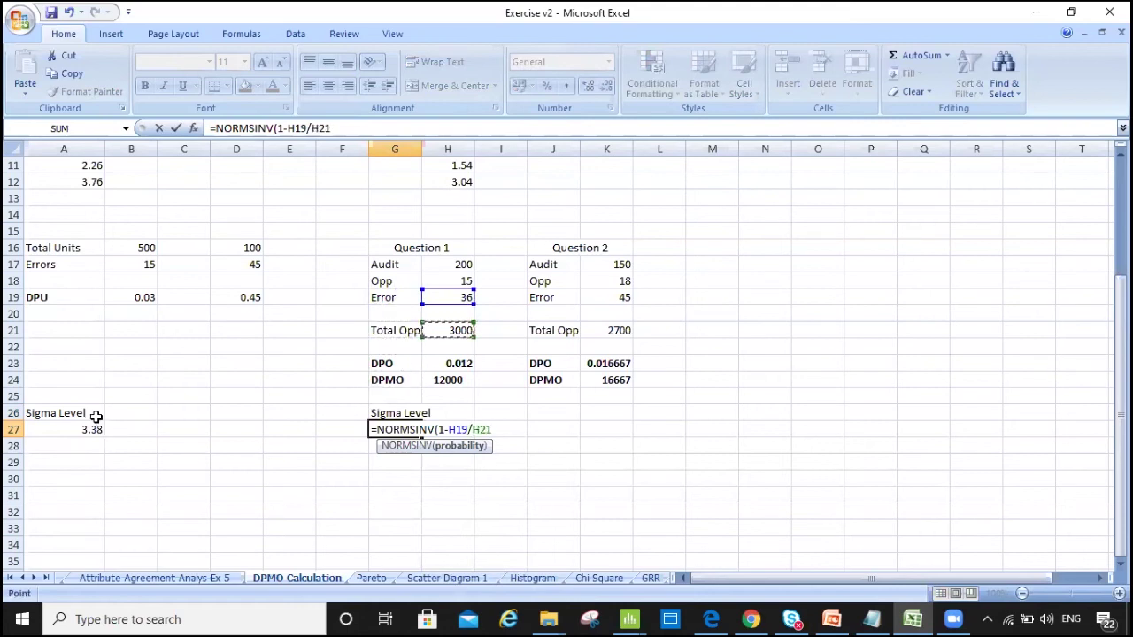
{"action": "type", "text": ")+"}
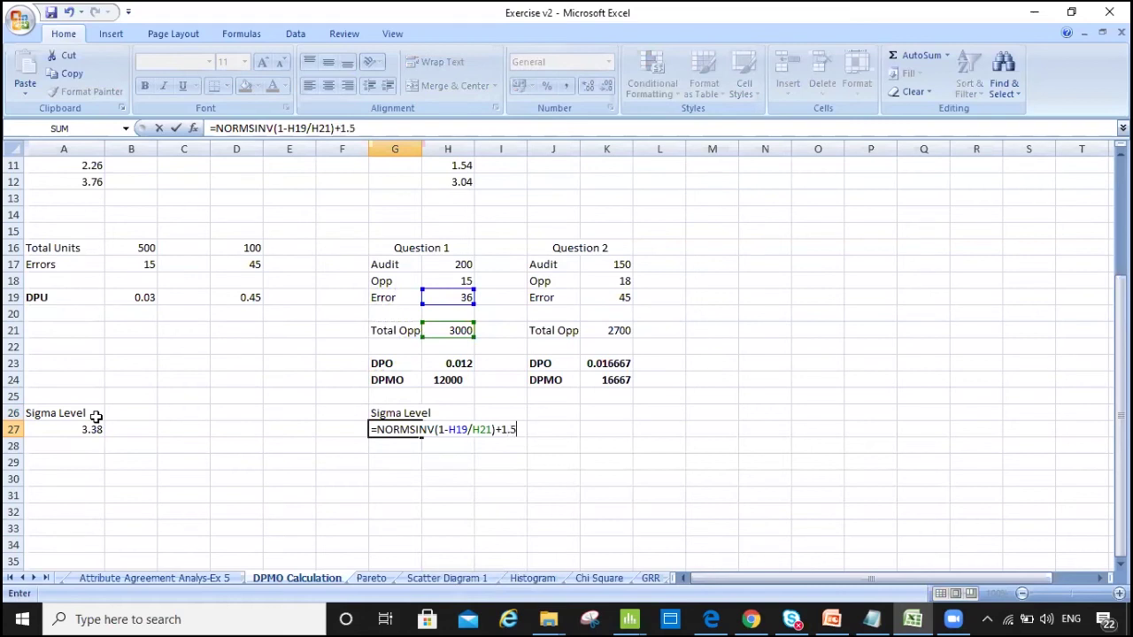
{"action": "type", "text": "1.5"}
{"action": "key", "text": "Return"}
- Format Question 1's sigma level in G27 to two decimal places and centre it in the cell
{"action": "key", "text": "Up"}
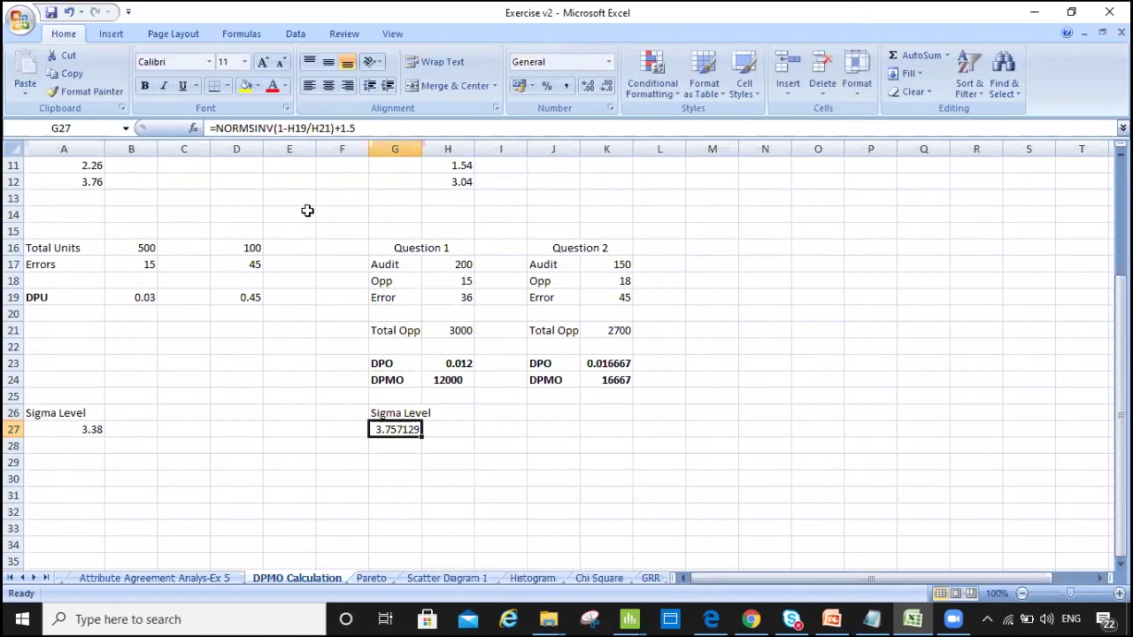
{"action": "left_click", "coordinate": [608, 86]}
{"action": "left_click", "coordinate": [607, 86]}
{"action": "left_click", "coordinate": [608, 86]}
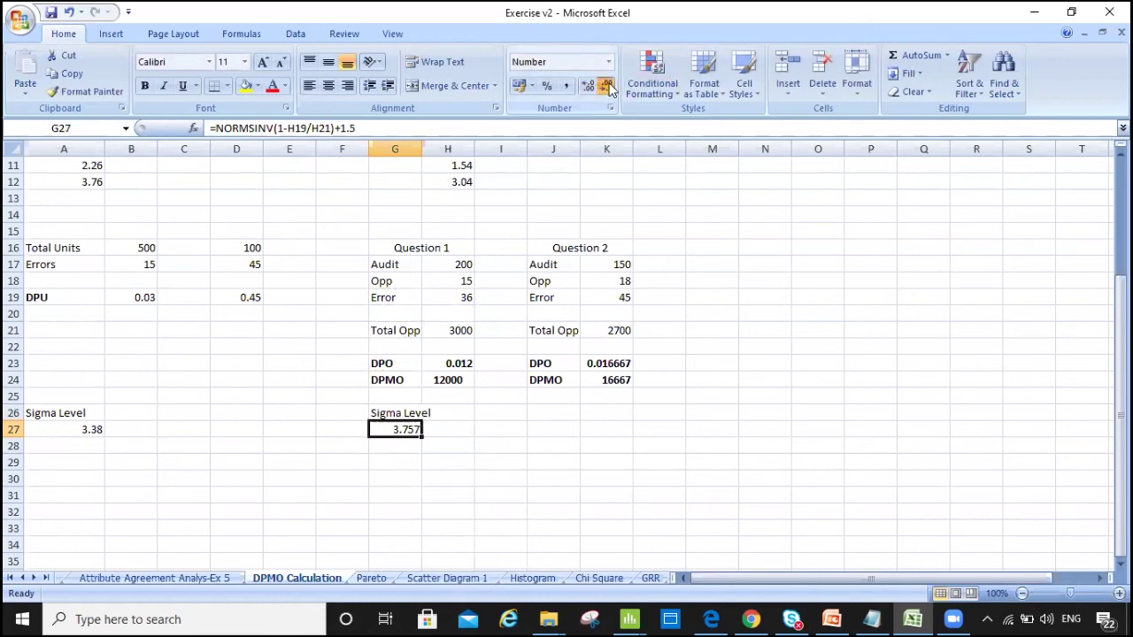
{"action": "left_click", "coordinate": [608, 86]}
{"action": "left_click", "coordinate": [589, 86]}
{"action": "left_click", "coordinate": [607, 85]}
{"action": "left_click", "coordinate": [407, 490]}
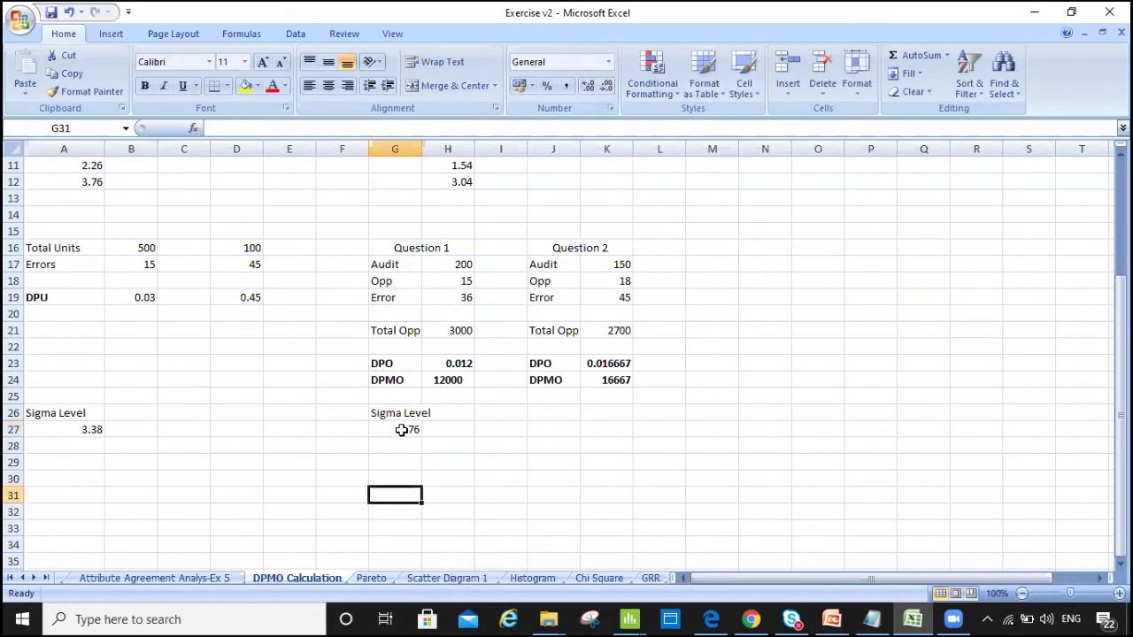
{"action": "left_click", "coordinate": [399, 429]}
{"action": "left_click", "coordinate": [328, 86]}
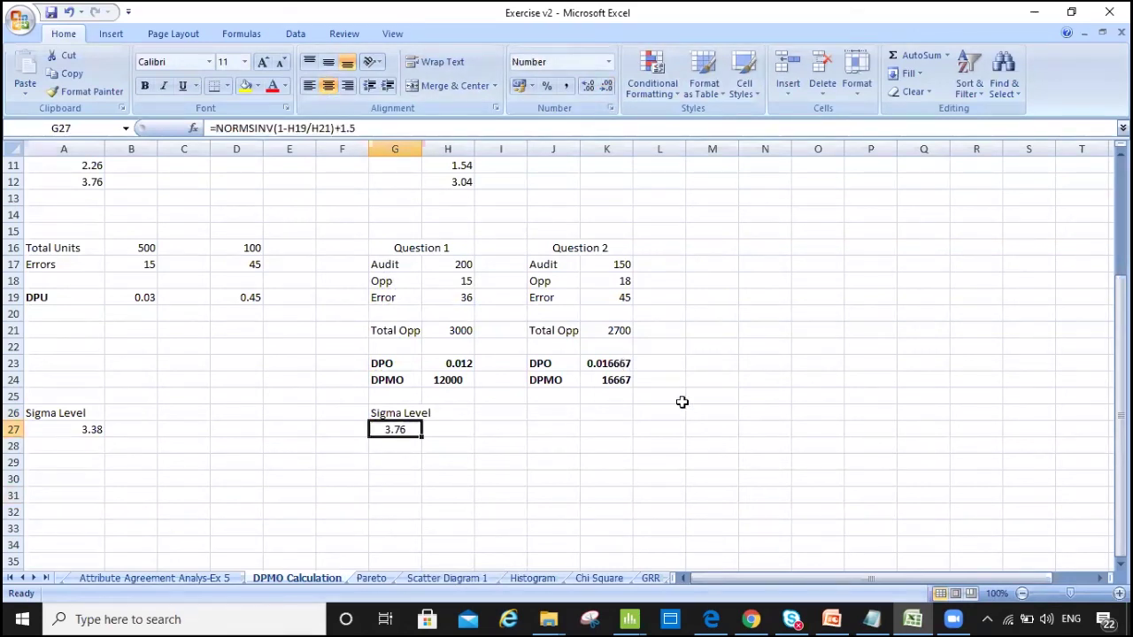
{"action": "left_click", "coordinate": [605, 413]}
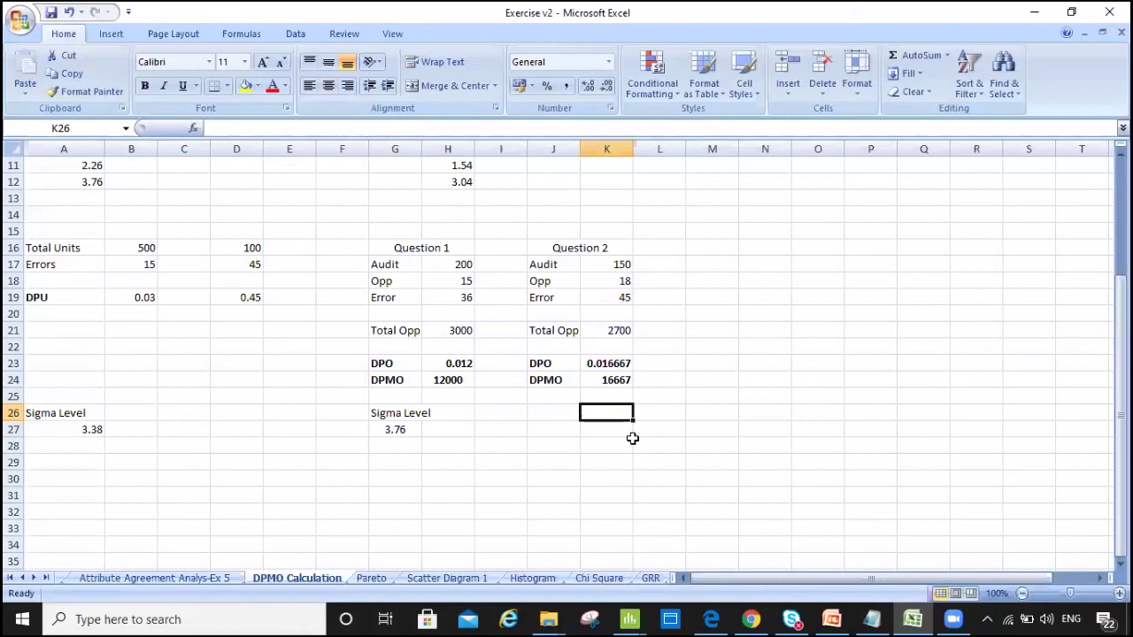
{"action": "type", "text": "="}
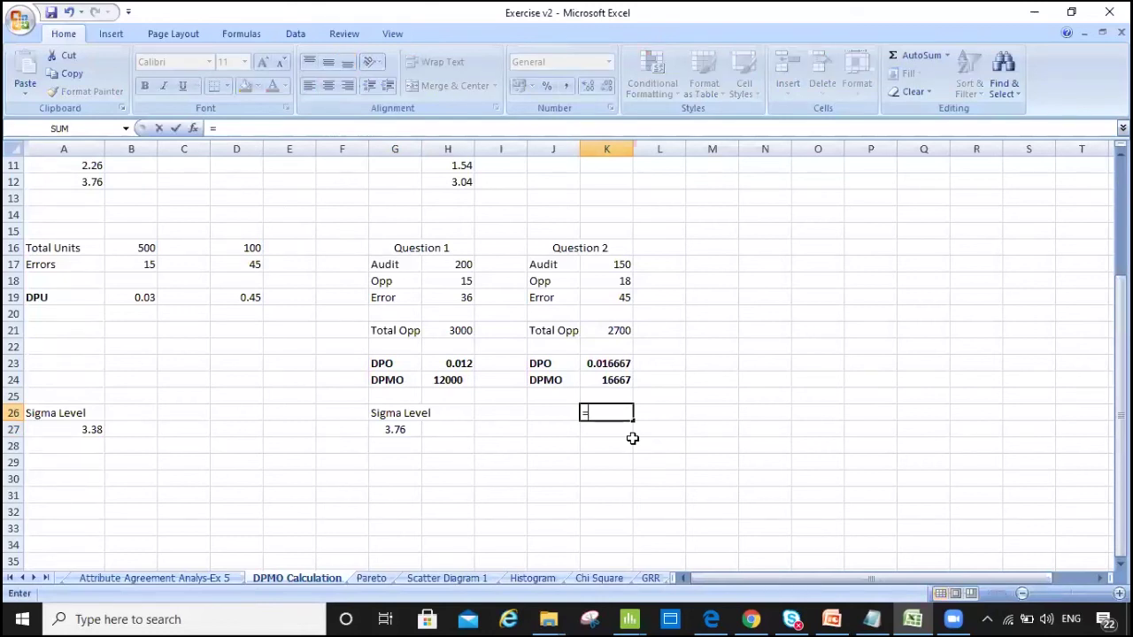
{"action": "key", "text": "Escape"}
- Calculate Question 2's sigma level in K27 with the formula =NORMSINV(1-K19/K21)+1.5
{"action": "left_click", "coordinate": [632, 433]}
{"action": "type", "text": "=no"}
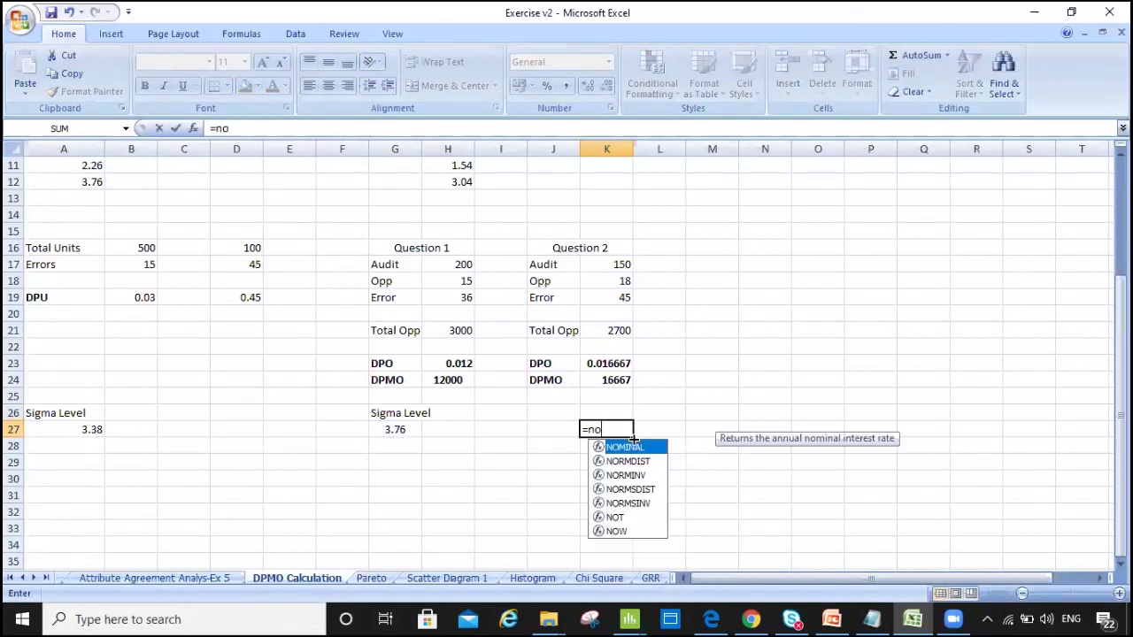
{"action": "type", "text": "rm"}
{"action": "key", "text": "Down"}
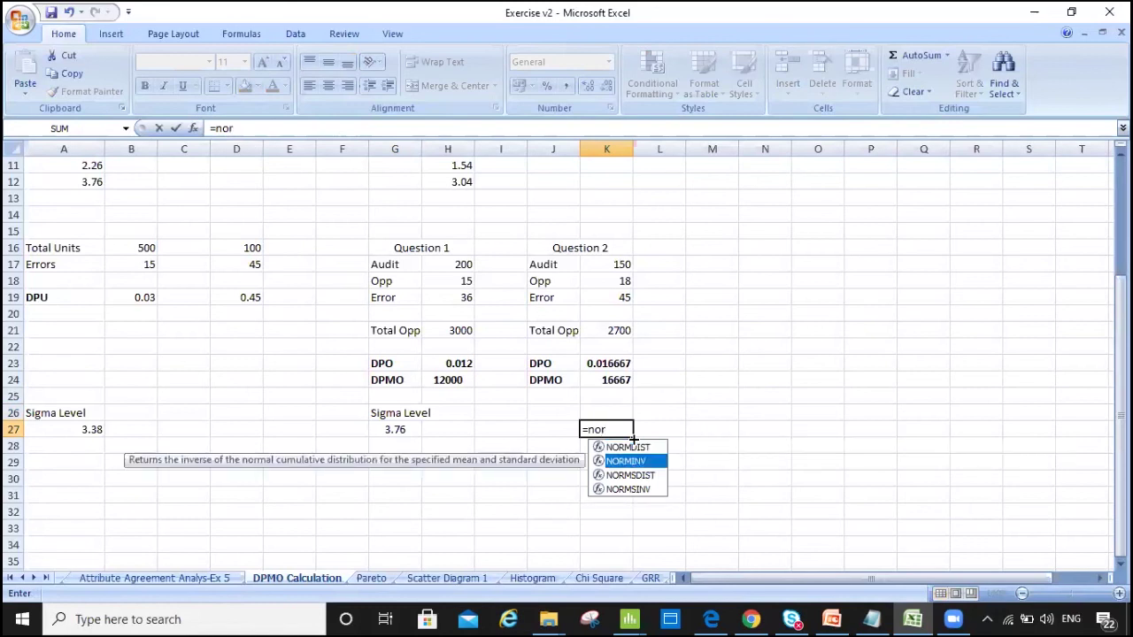
{"action": "key", "text": "Down"}
{"action": "key", "text": "Down"}
{"action": "key", "text": "Tab"}
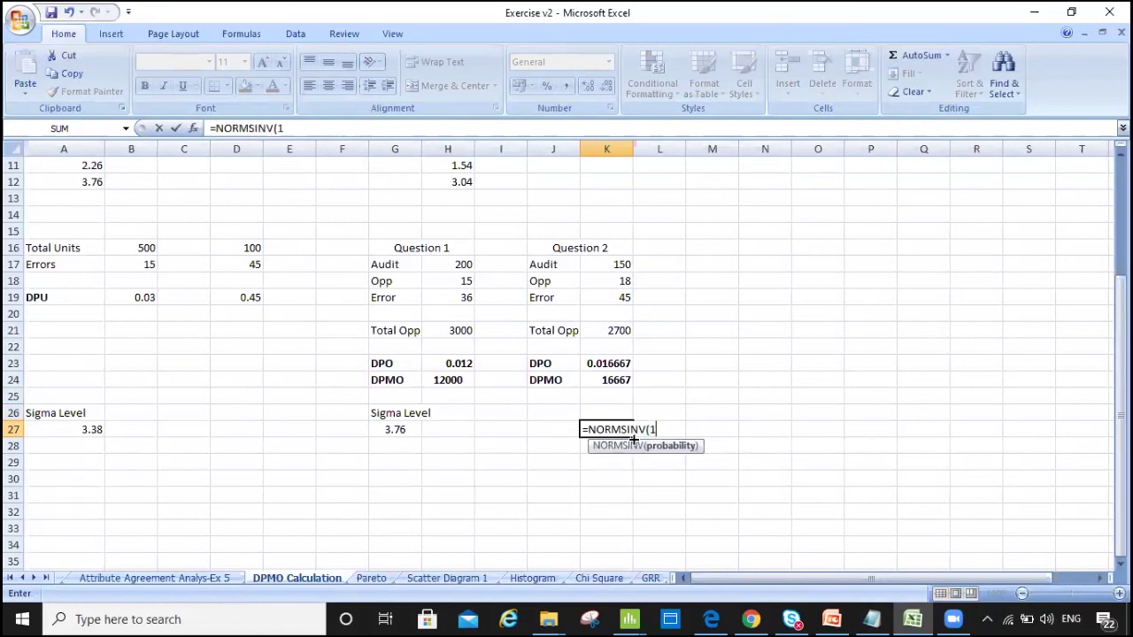
{"action": "type", "text": "1-"}
{"action": "key", "text": "Up"}
{"action": "key", "text": "Up"}
{"action": "key", "text": "Up"}
{"action": "key", "text": "Up"}
{"action": "key", "text": "Up"}
{"action": "key", "text": "Up"}
{"action": "key", "text": "Up"}
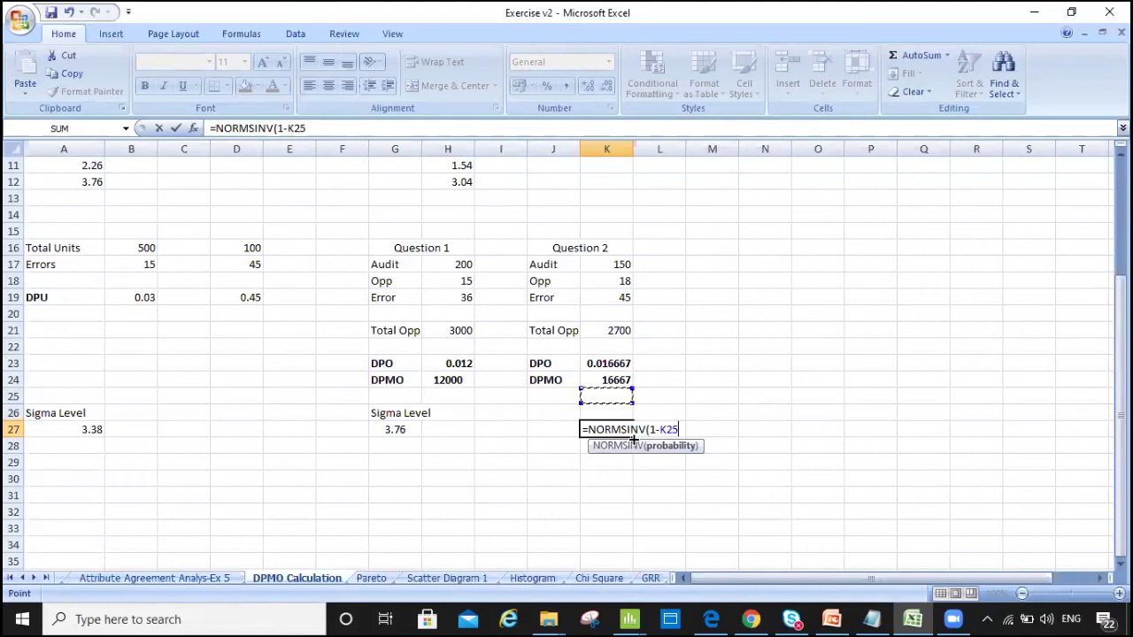
{"action": "key", "text": "Up"}
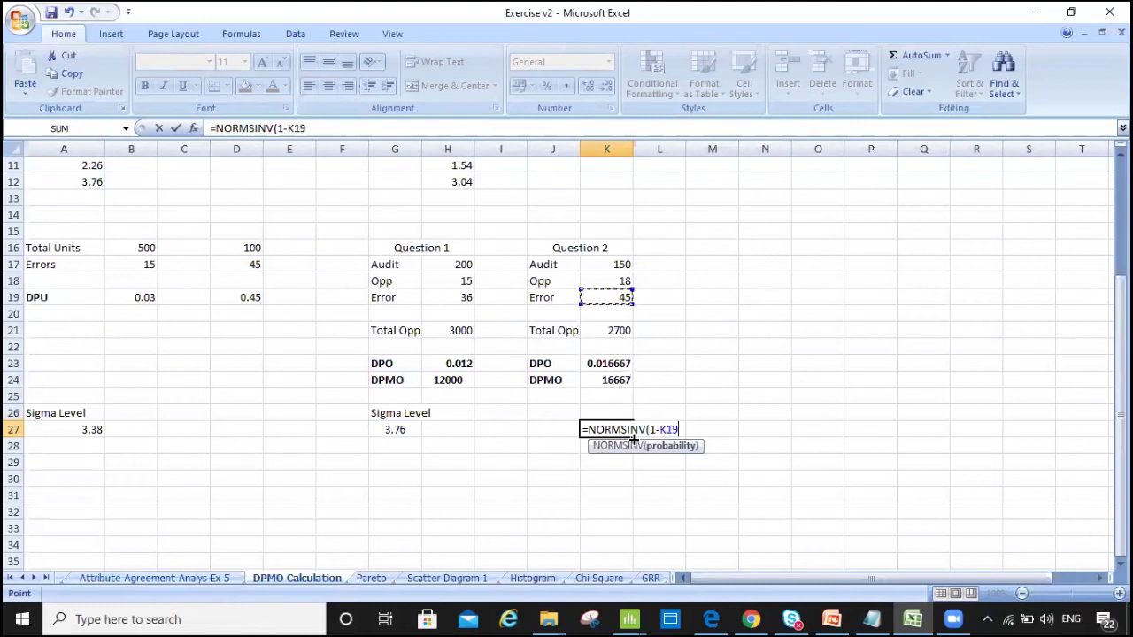
{"action": "type", "text": "/"}
{"action": "left_click", "coordinate": [633, 437]}
{"action": "key", "text": "Up"}
{"action": "key", "text": "Up"}
{"action": "key", "text": "Up"}
{"action": "key", "text": "Up"}
{"action": "key", "text": "Up"}
{"action": "key", "text": "Up"}
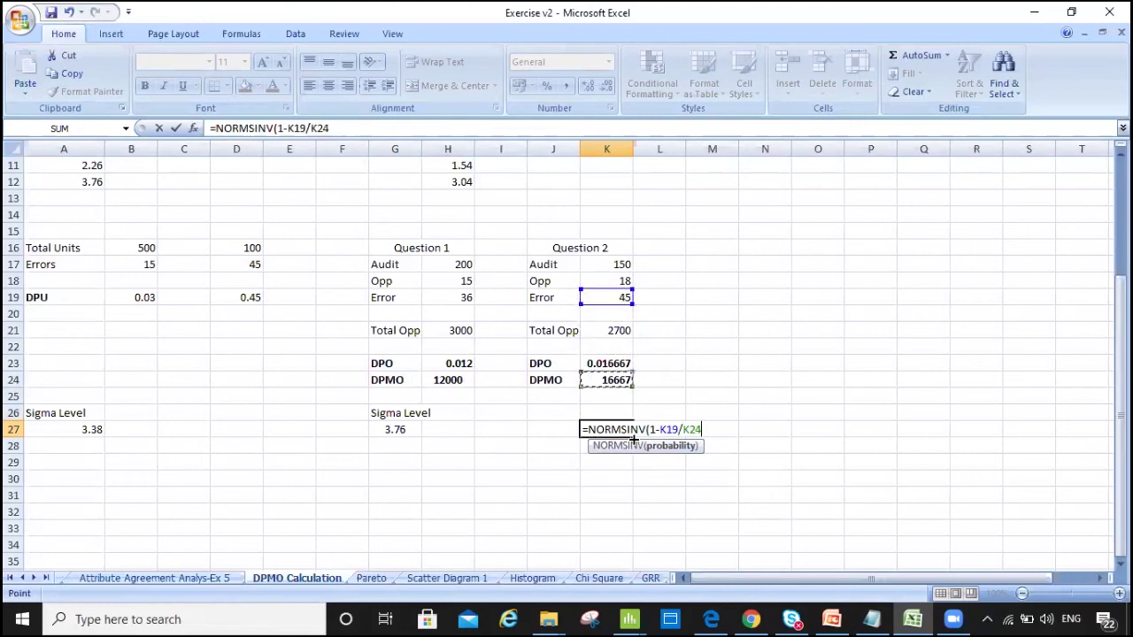
{"action": "type", "text": ")"}
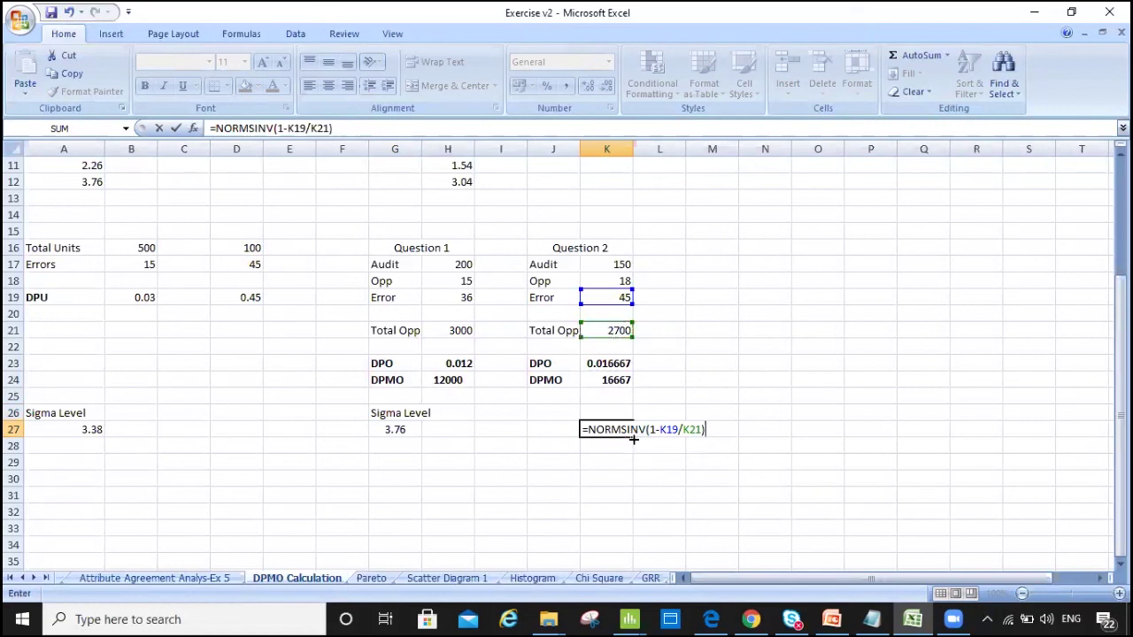
{"action": "type", "text": "+1.5"}
{"action": "key", "text": "Return"}
- Make the sigma level results in row 27, from A27 to K27, bold
{"action": "left_click", "coordinate": [630, 434]}
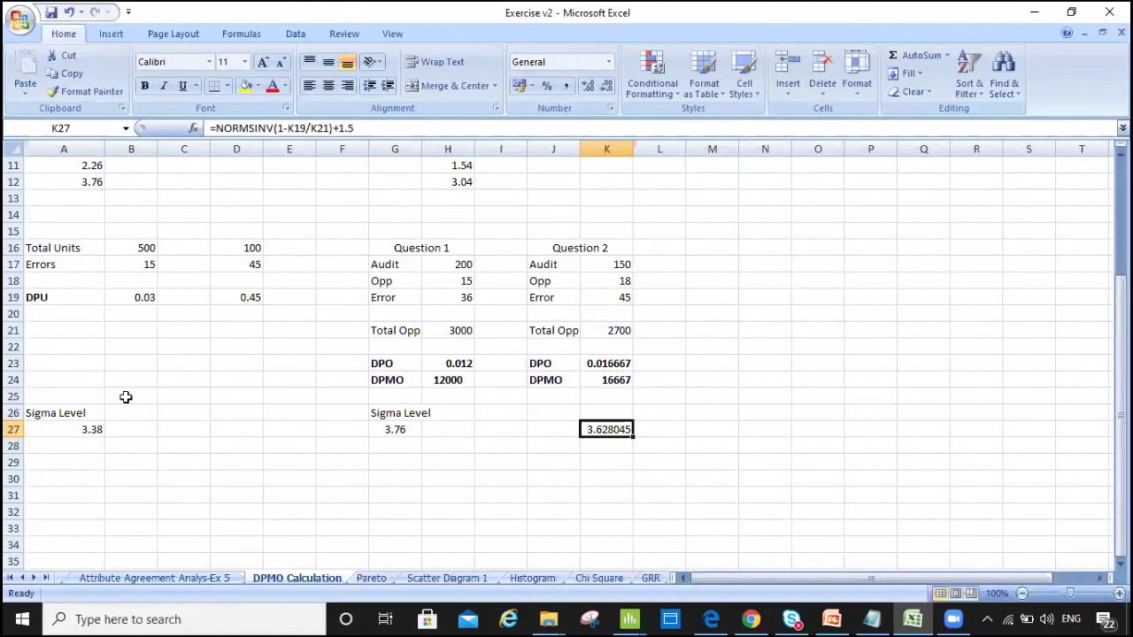
{"action": "left_click_drag", "start_coordinate": [69, 431], "coordinate": [591, 431]}
{"action": "key", "text": "ctrl+b"}
{"action": "key", "text": "Left"}
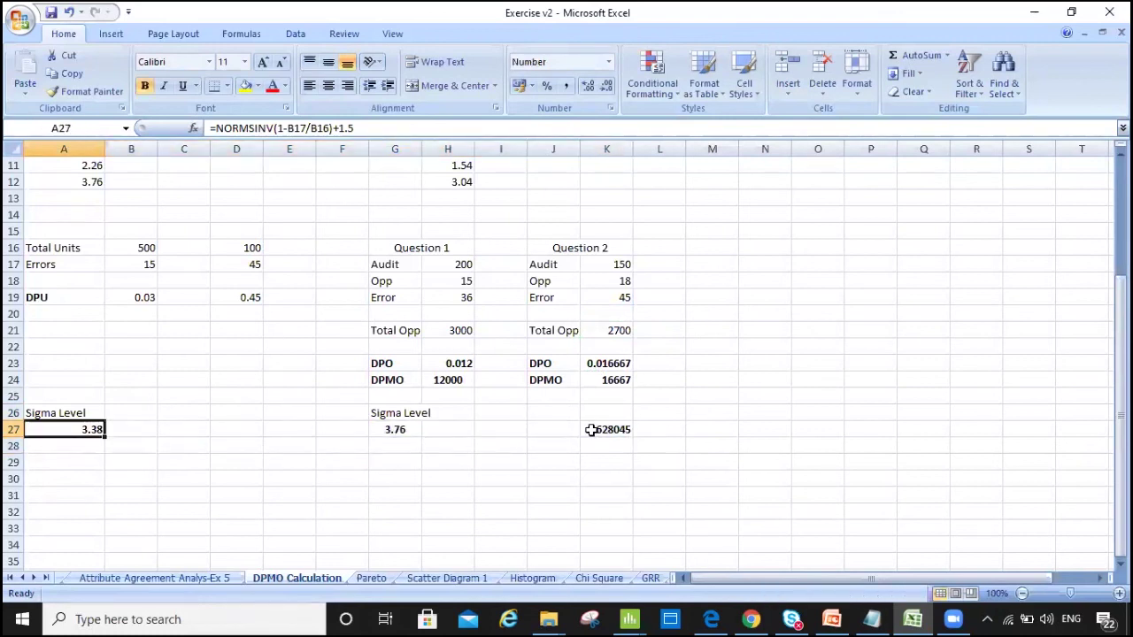
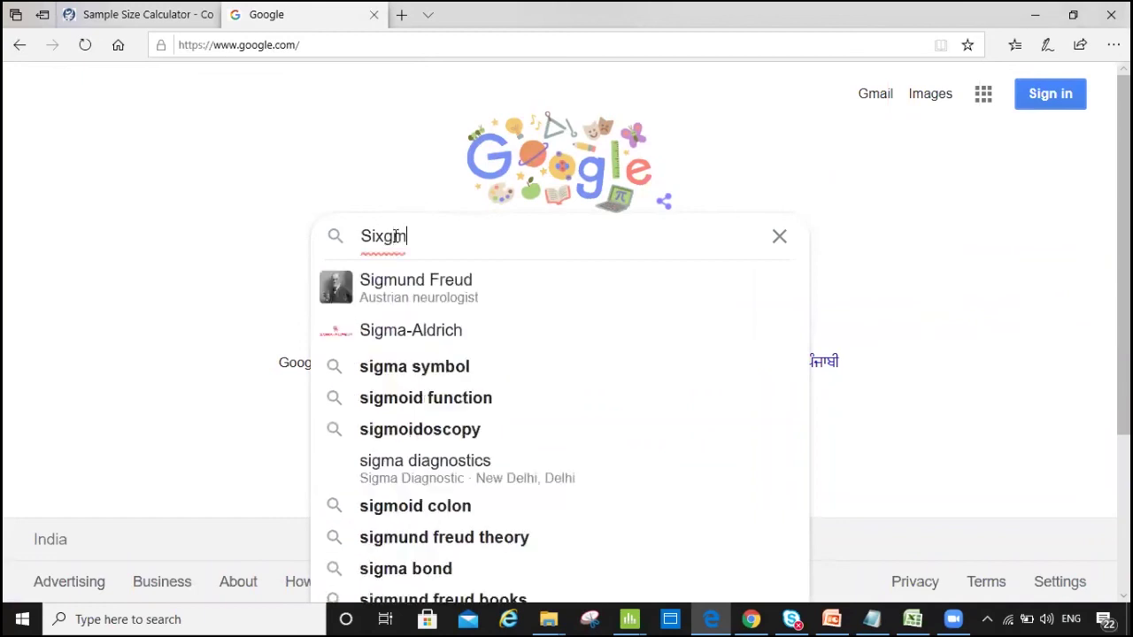
- Search Google for six sigma calculator
{"action": "type", "text": "x Sigma Cal"}
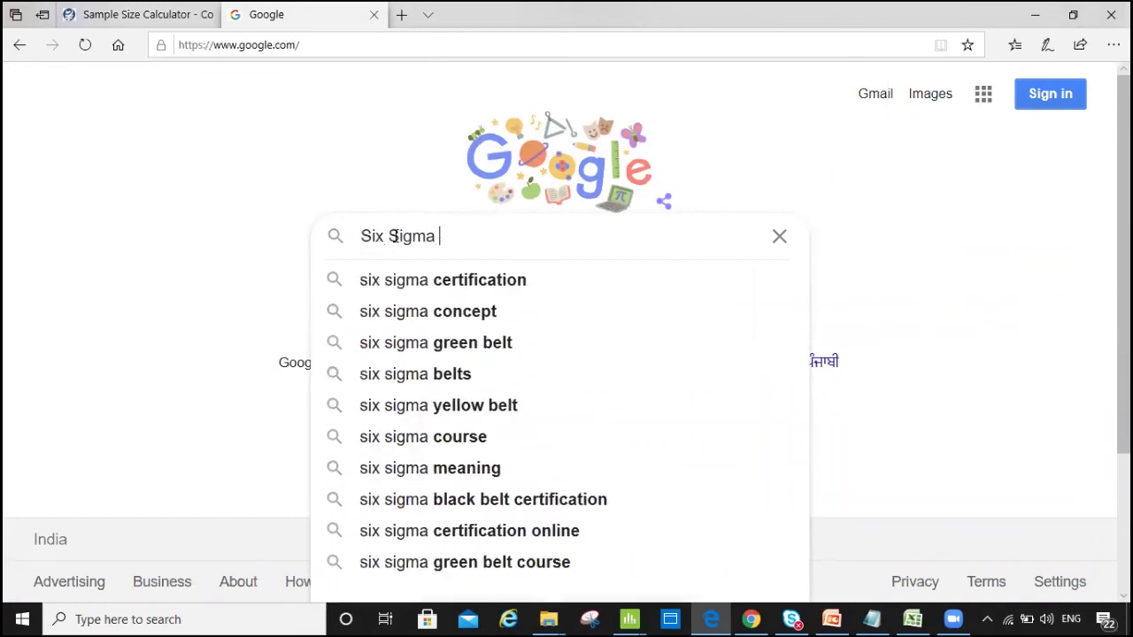
{"action": "key", "text": "Down"}
{"action": "key", "text": "Return"}
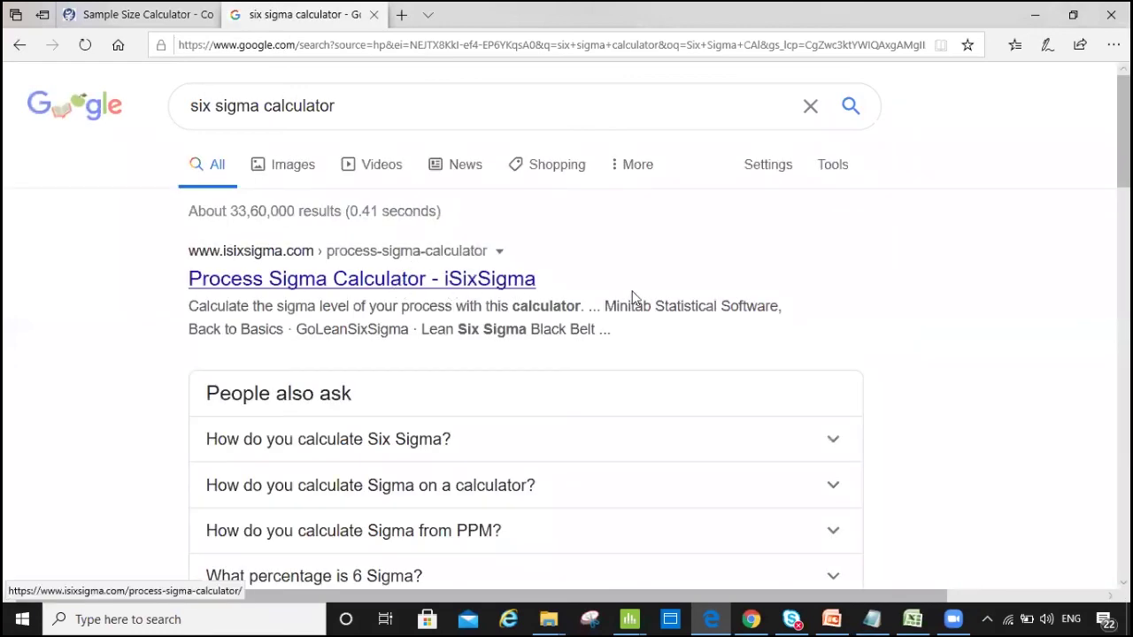
- Open the Process Sigma Calculator result from iSixSigma and go to its opportunities and defects form
{"action": "scroll", "coordinate": [617, 288], "scroll_direction": "down", "scroll_amount": 5}
{"action": "scroll", "coordinate": [617, 288], "scroll_direction": "up", "scroll_amount": 5}
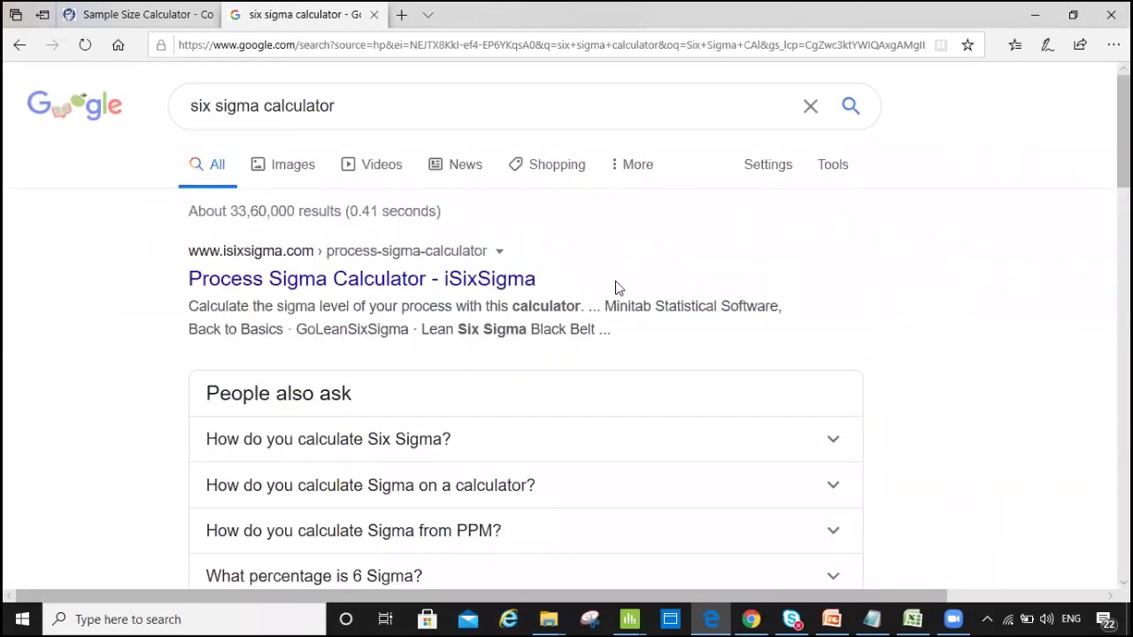
{"action": "left_click", "coordinate": [456, 279]}
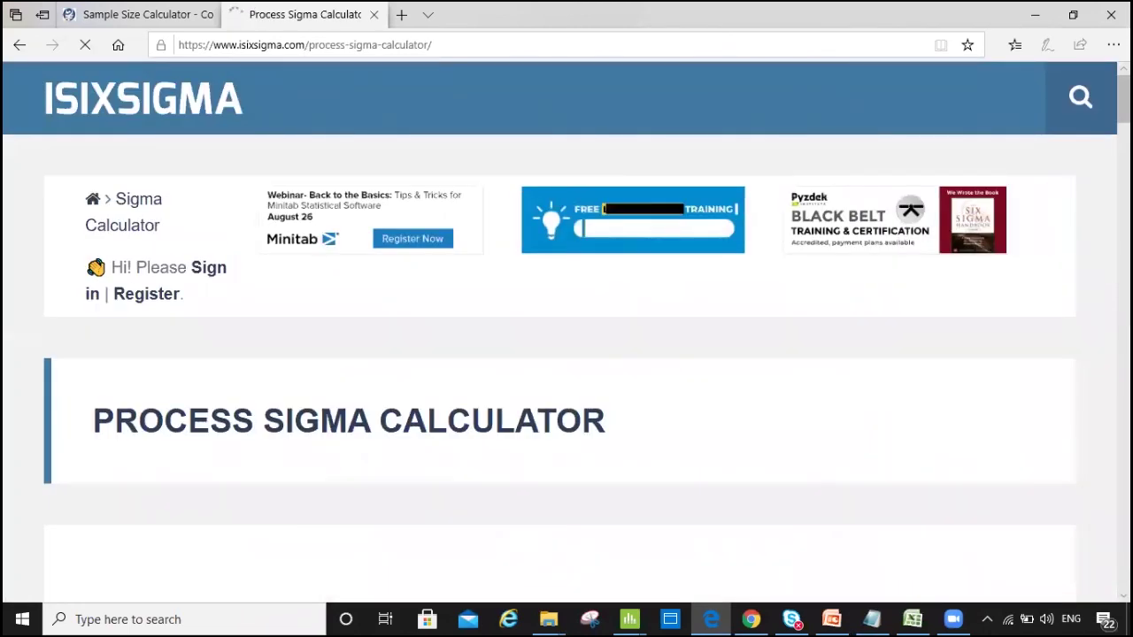
{"action": "scroll", "coordinate": [567, 354], "scroll_direction": "down", "scroll_amount": 8}
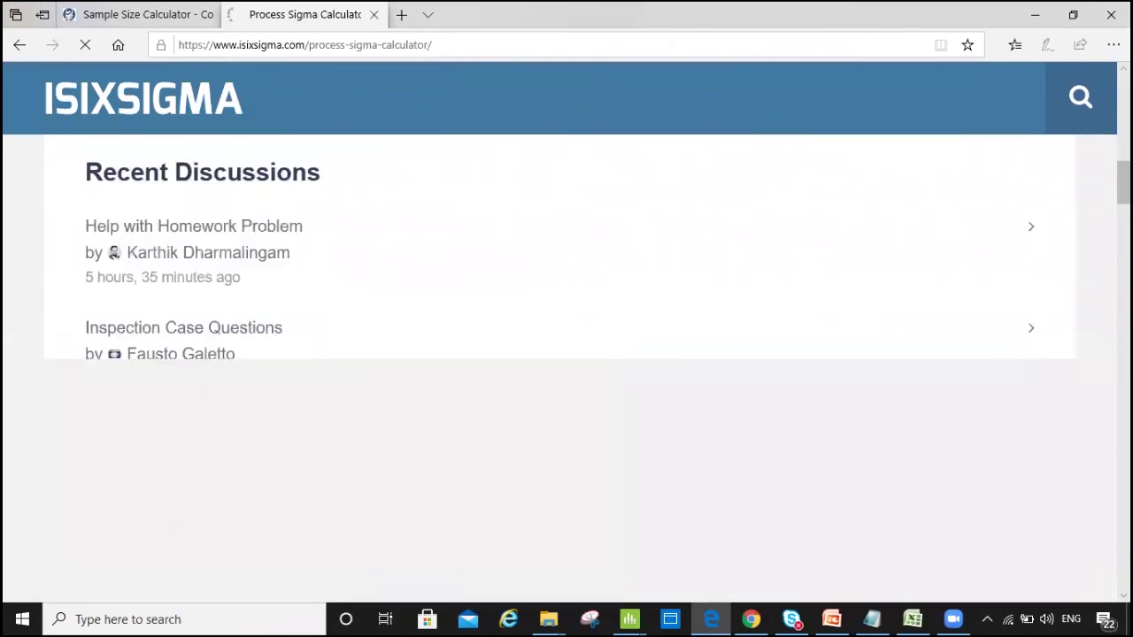
{"action": "scroll", "coordinate": [567, 355], "scroll_direction": "up", "scroll_amount": 8}
{"action": "scroll", "coordinate": [567, 355], "scroll_direction": "down", "scroll_amount": 5}
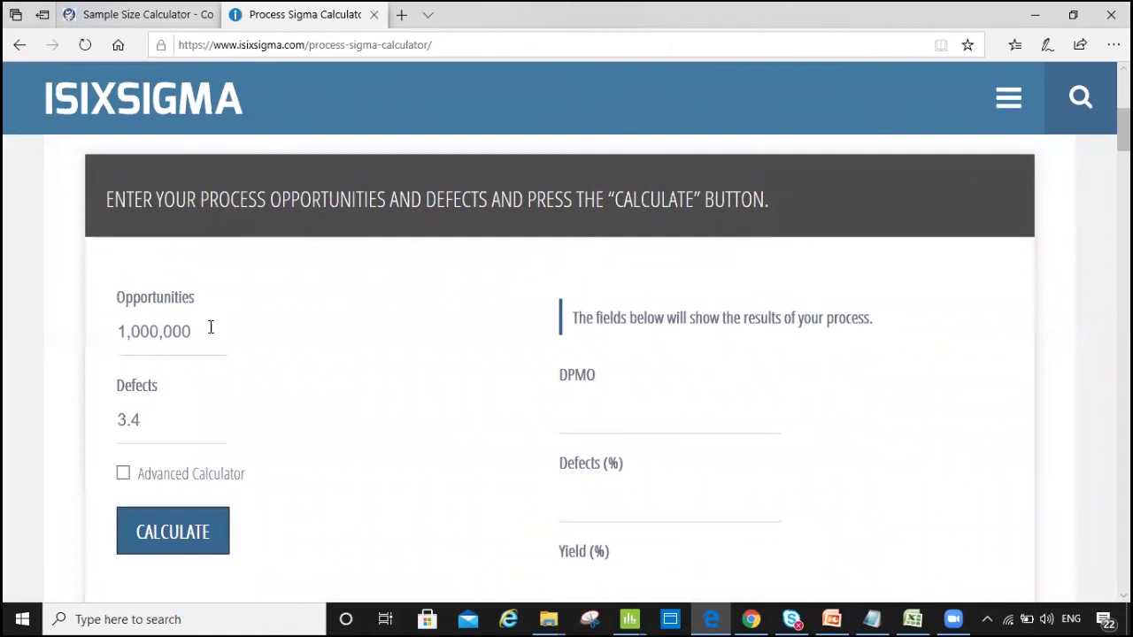
- Clear the default values from the calculator's Opportunities and Defects fields
{"action": "left_click", "coordinate": [173, 331]}
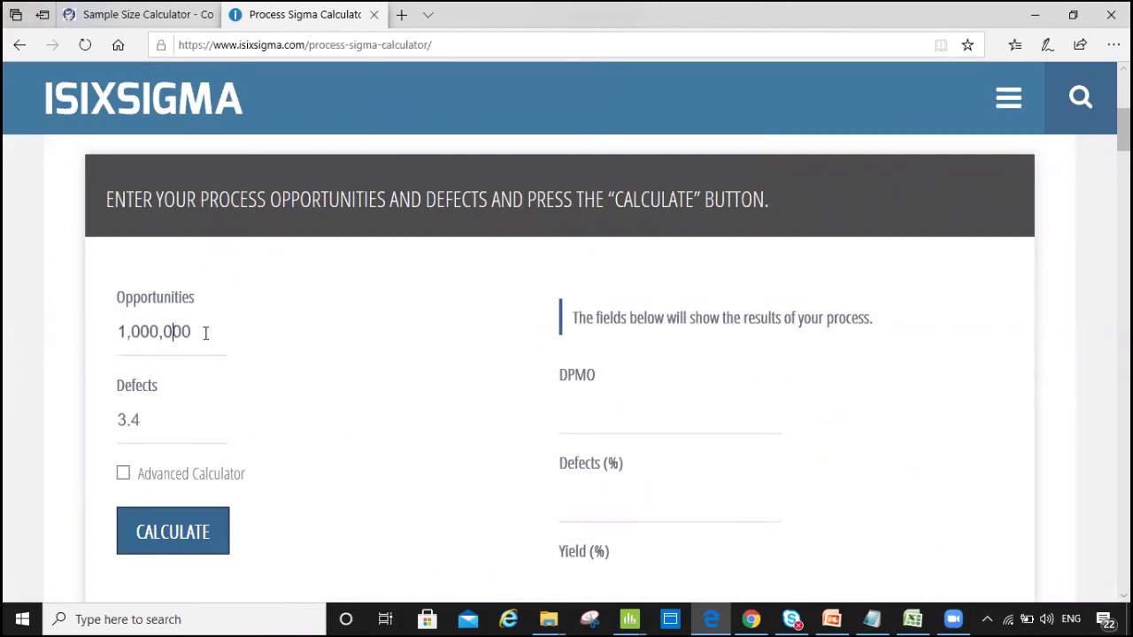
{"action": "double_click", "coordinate": [118, 331]}
{"action": "key", "text": "BackSpace"}
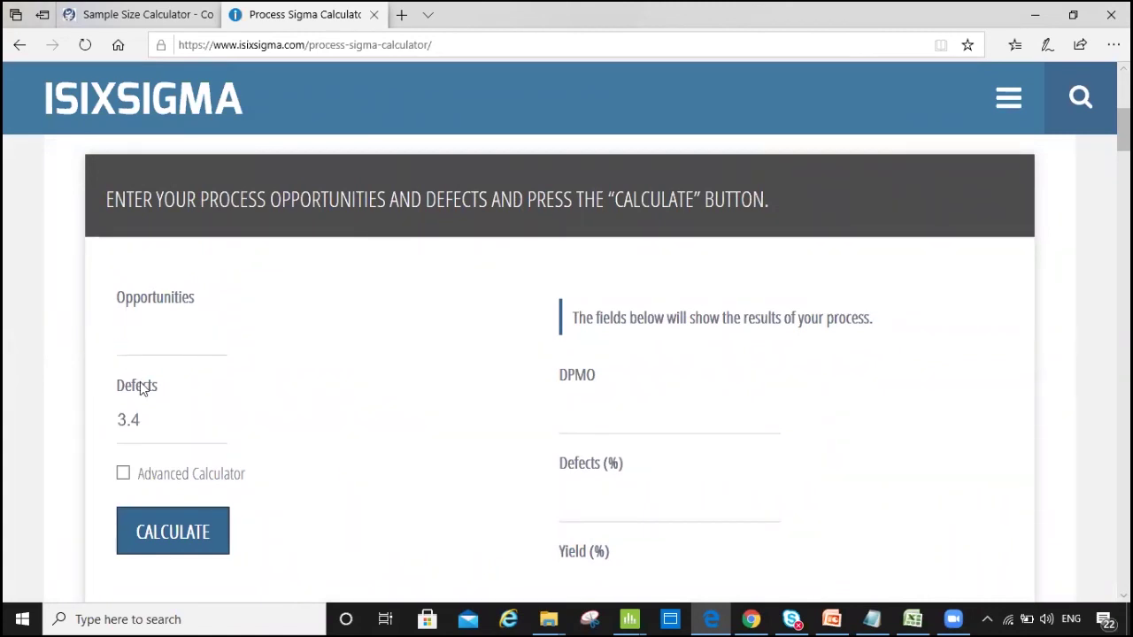
{"action": "left_click_drag", "start_coordinate": [142, 416], "coordinate": [88, 420]}
{"action": "key", "text": "BackSpace"}
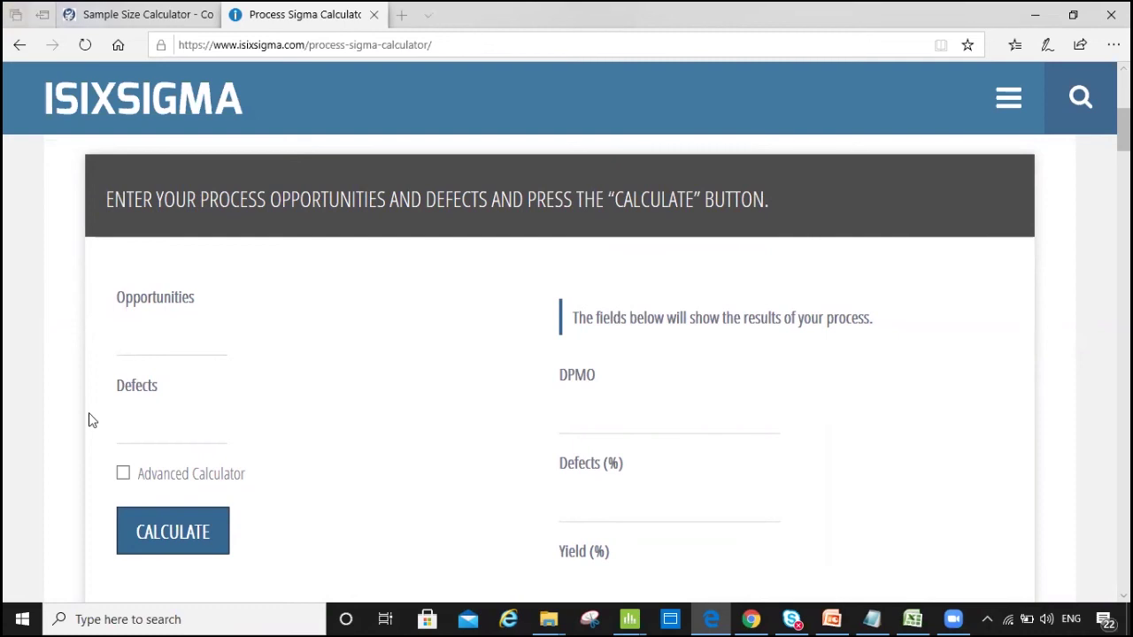
- Switch to Excel, check the first example's total units in B16, and move its errors value from B17 to B18
{"action": "key", "text": "alt+Tab"}
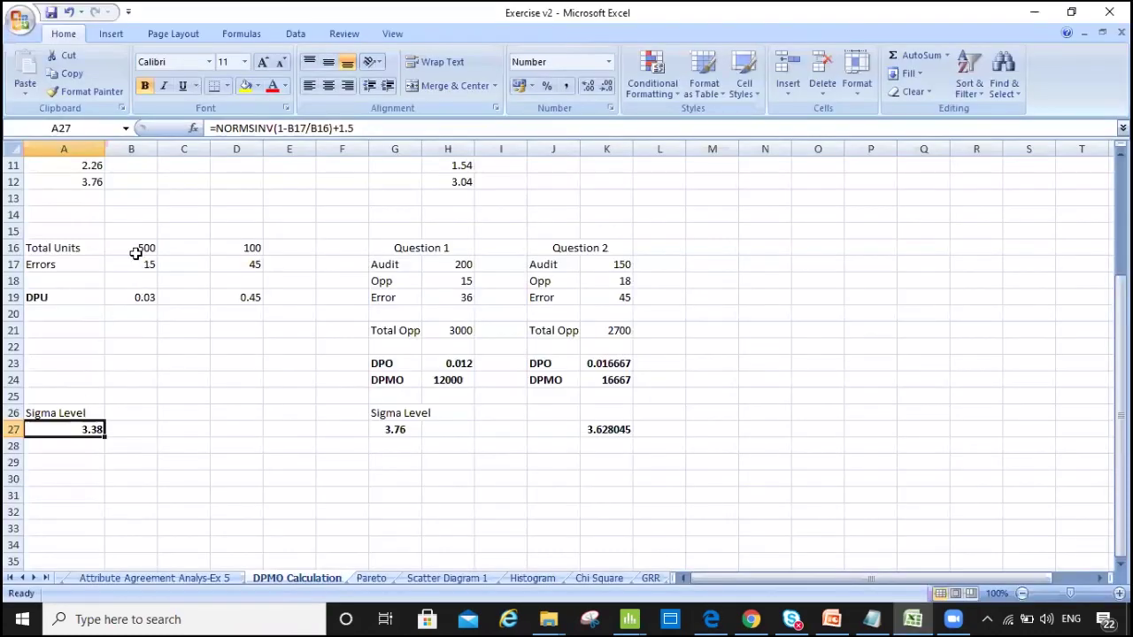
{"action": "left_click", "coordinate": [145, 249]}
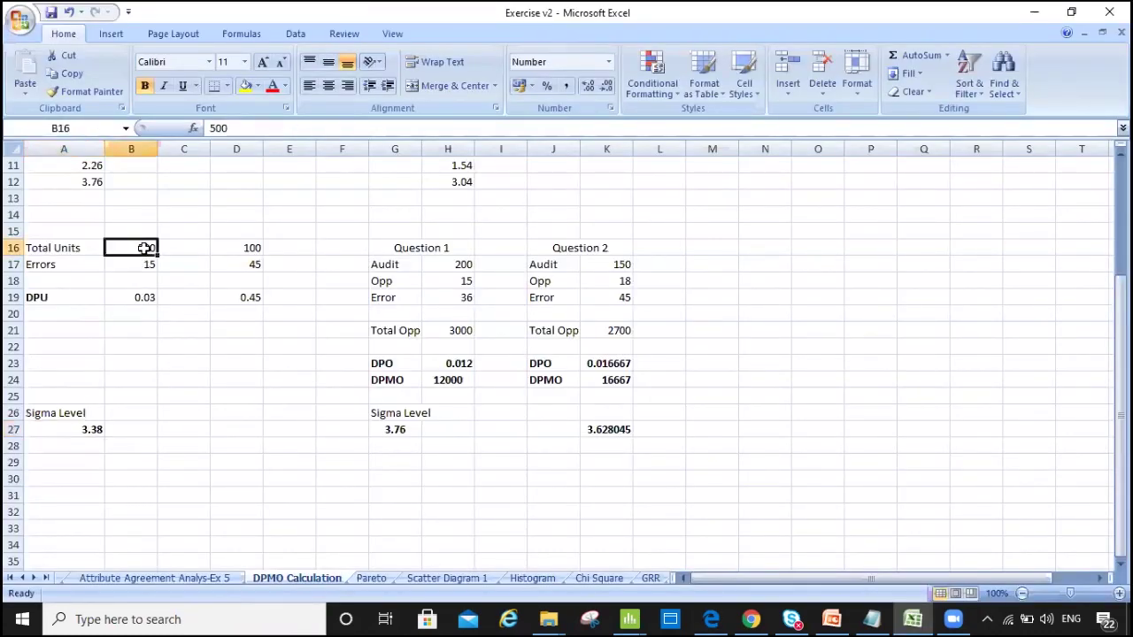
{"action": "left_click", "coordinate": [145, 265]}
{"action": "left_click_drag", "start_coordinate": [147, 257], "coordinate": [149, 273]}
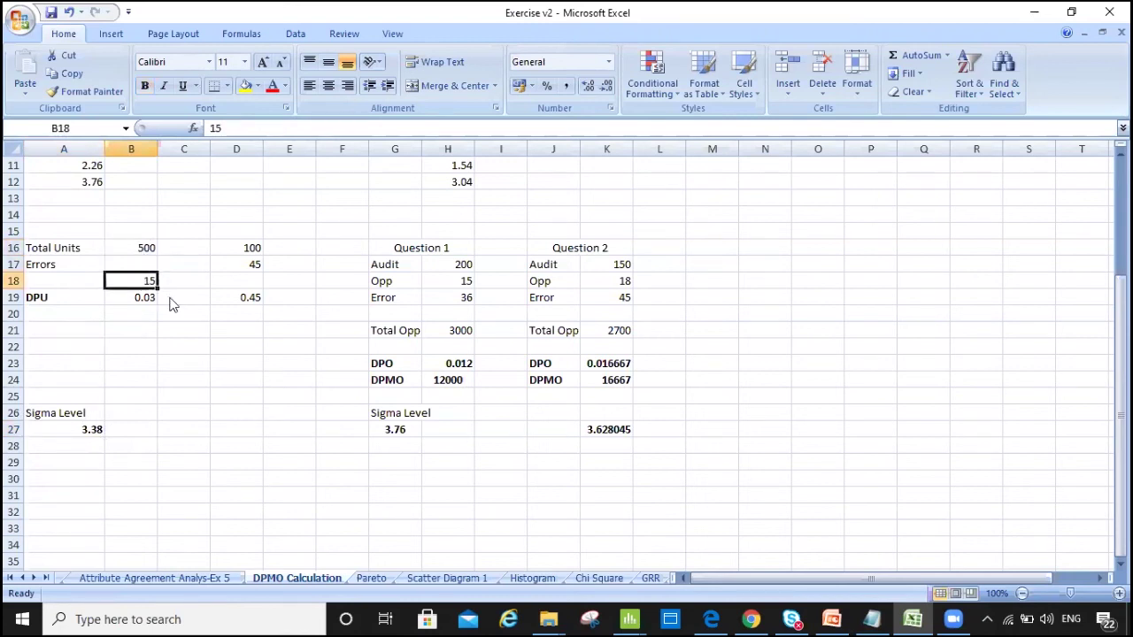
- Return to the browser's Process Sigma Calculator and calculate the results for 500 opportunities and 15 defects, down to Process Sigma
{"action": "key", "text": "alt+Tab"}
{"action": "left_click", "coordinate": [164, 330]}
{"action": "type", "text": "500"}
{"action": "left_click", "coordinate": [139, 416]}
{"action": "type", "text": "15"}
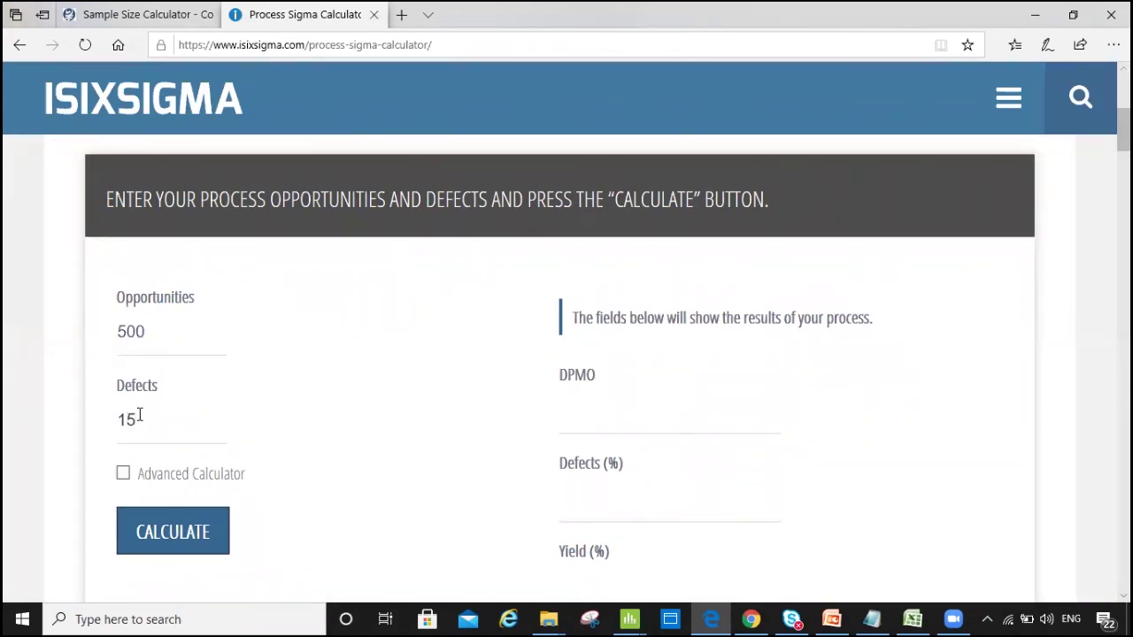
{"action": "left_click", "coordinate": [159, 531]}
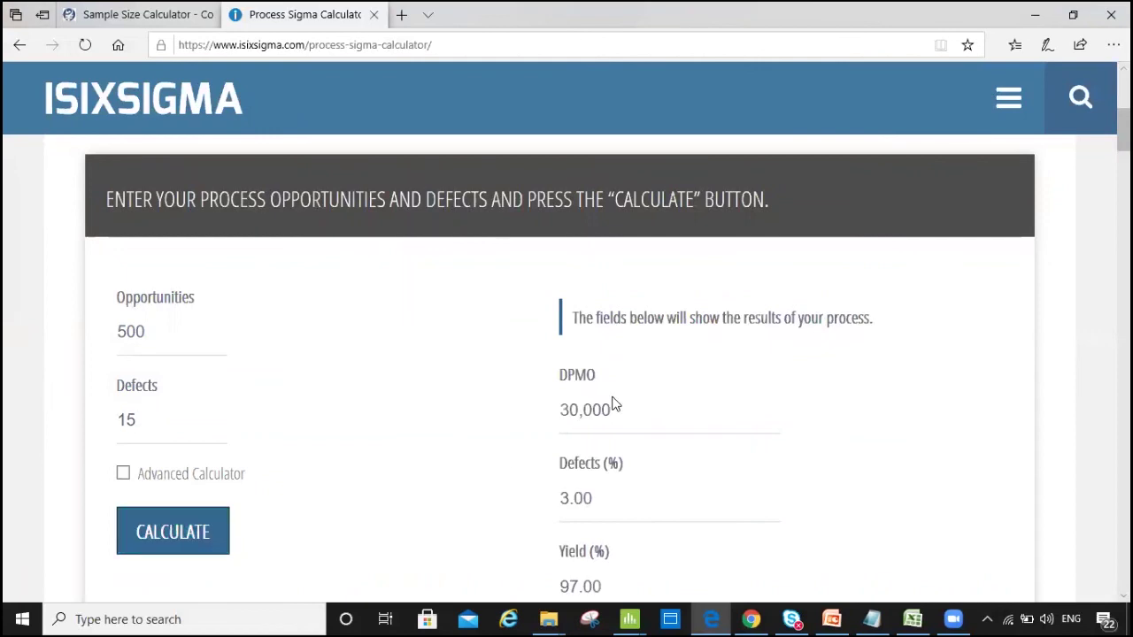
{"action": "scroll", "coordinate": [584, 354], "scroll_direction": "down", "scroll_amount": 2}
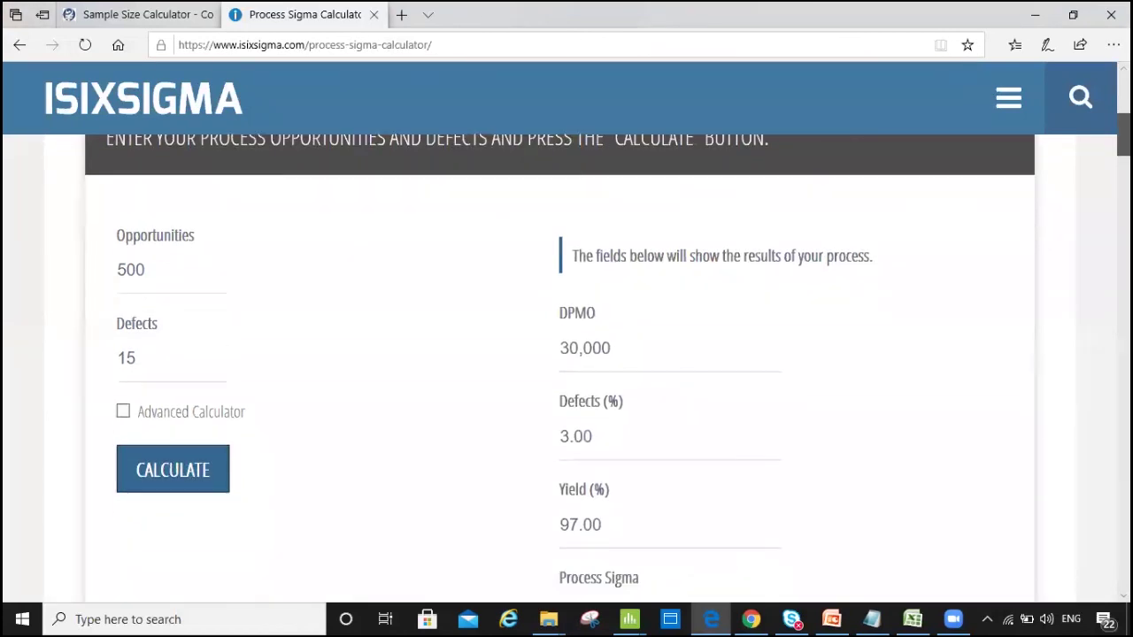
{"action": "scroll", "coordinate": [989, 227], "scroll_direction": "down", "scroll_amount": 1}
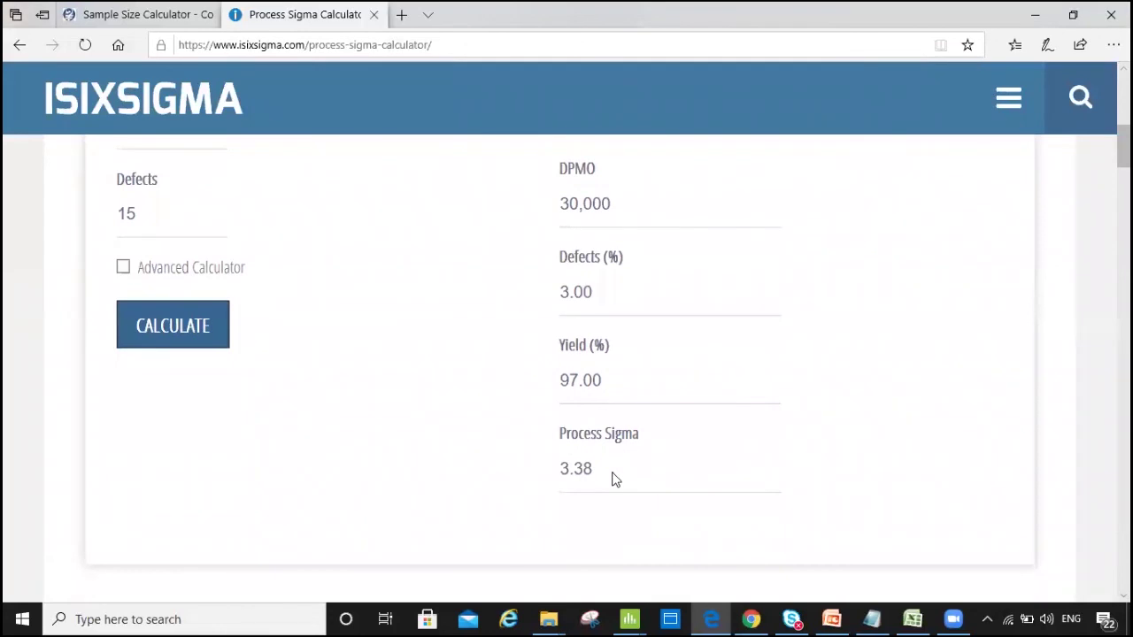
- Compare the sigma level formula cell A27 in the Excel workbook with the calculator's Process Sigma in the browser
{"action": "key", "text": "alt+Tab"}
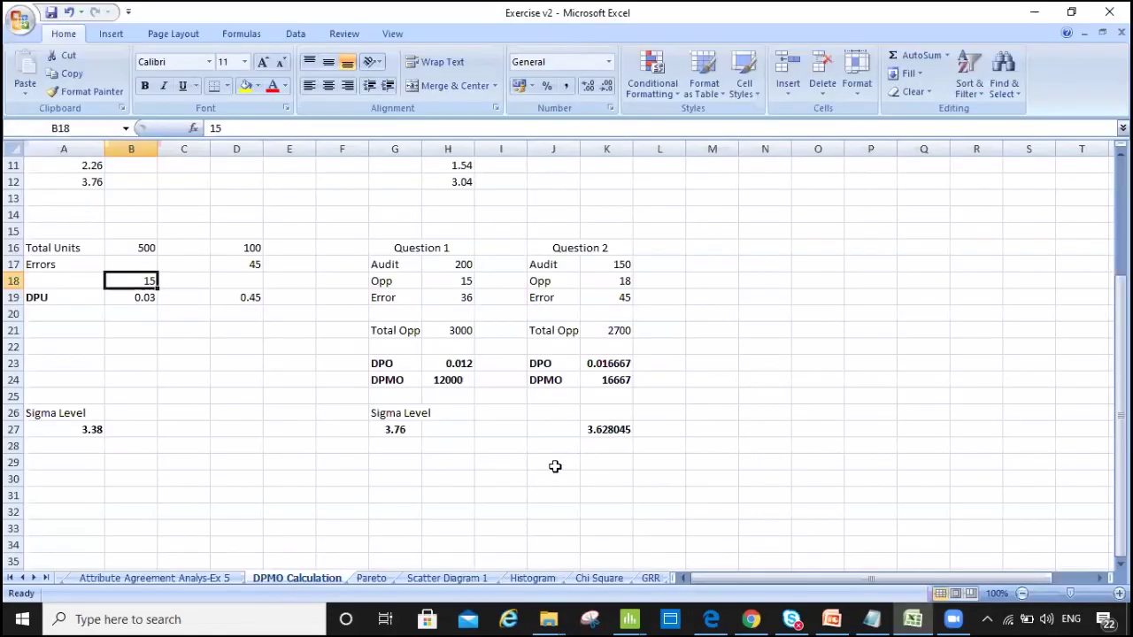
{"action": "left_click", "coordinate": [88, 429]}
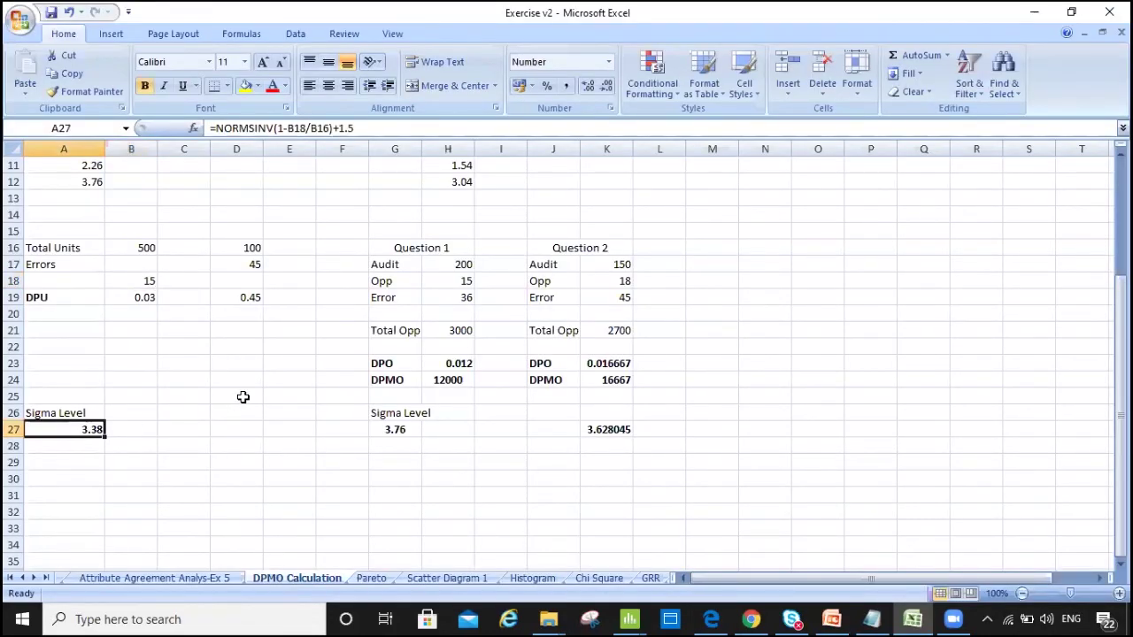
{"action": "key", "text": "alt+Tab"}
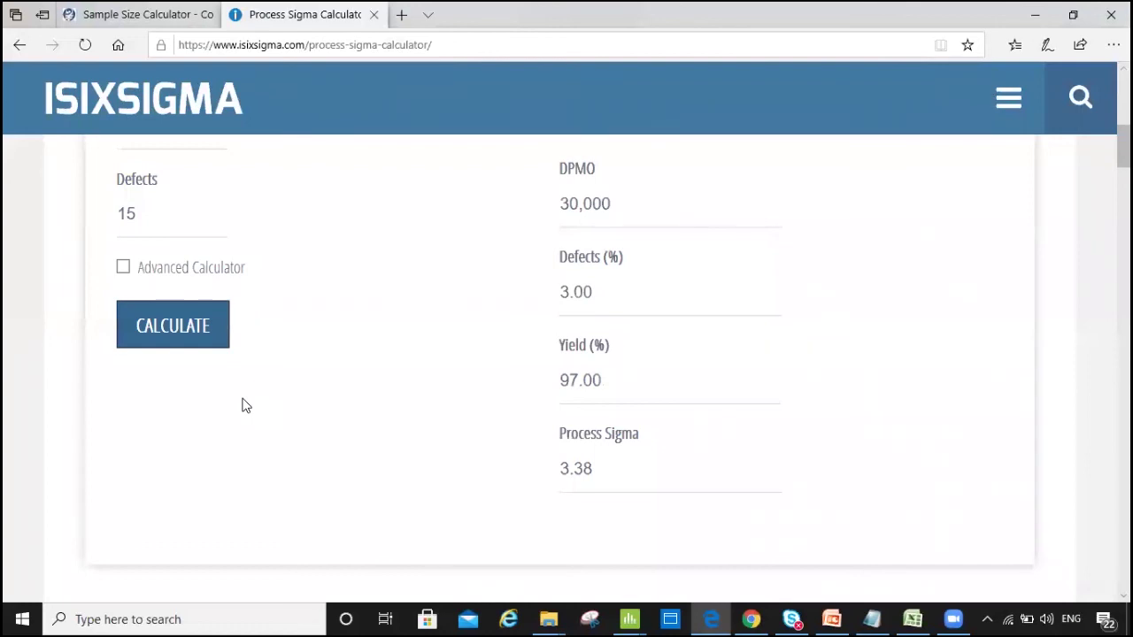